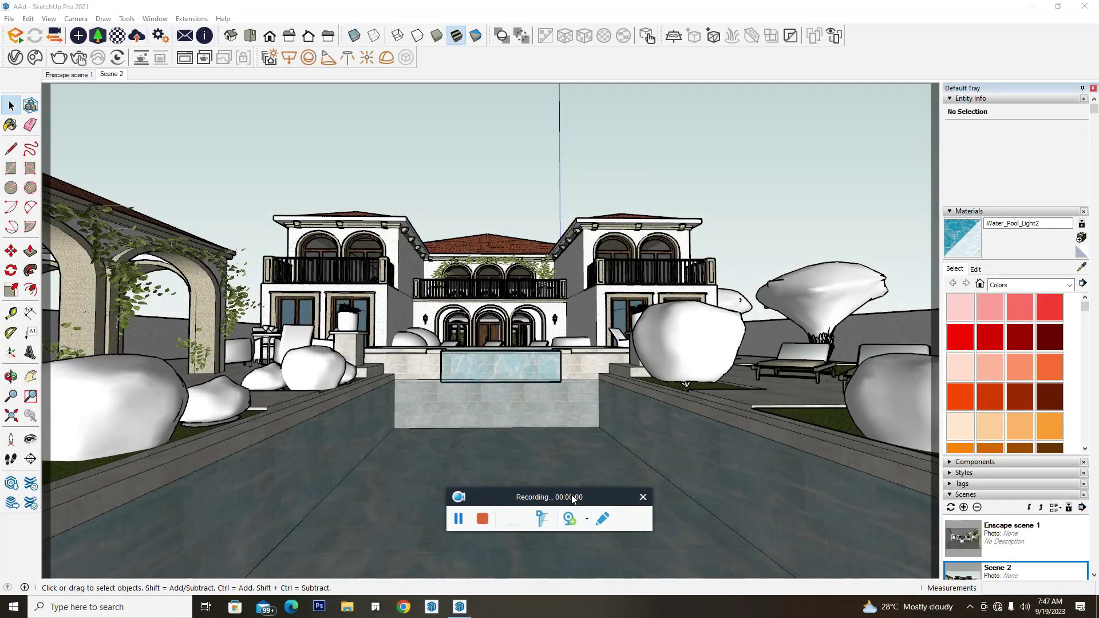
Step: Orbit to a lower view of the pool, select the Banana Tree by the loungers, and dismiss the V-Ray error log
drag(570, 494, 948, 580)
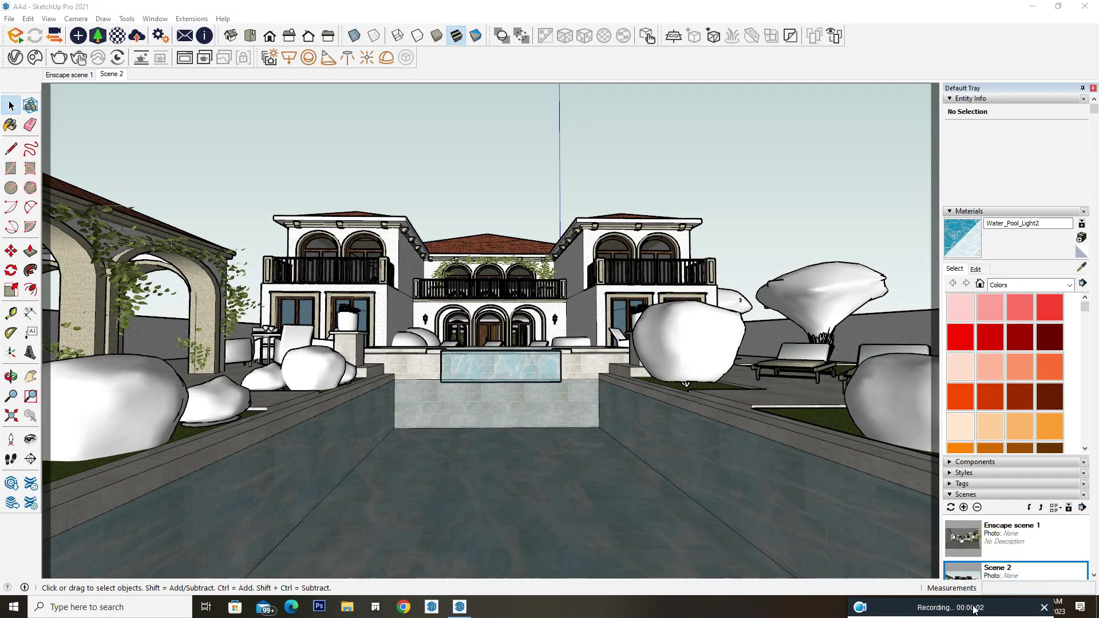
middle_click(775, 435)
mouse_move(774, 435)
middle_down()
mouse_move(452, 366)
mouse_move(555, 367)
mouse_move(497, 342)
mouse_move(508, 275)
middle_up()
scroll(516, 355, up, 3)
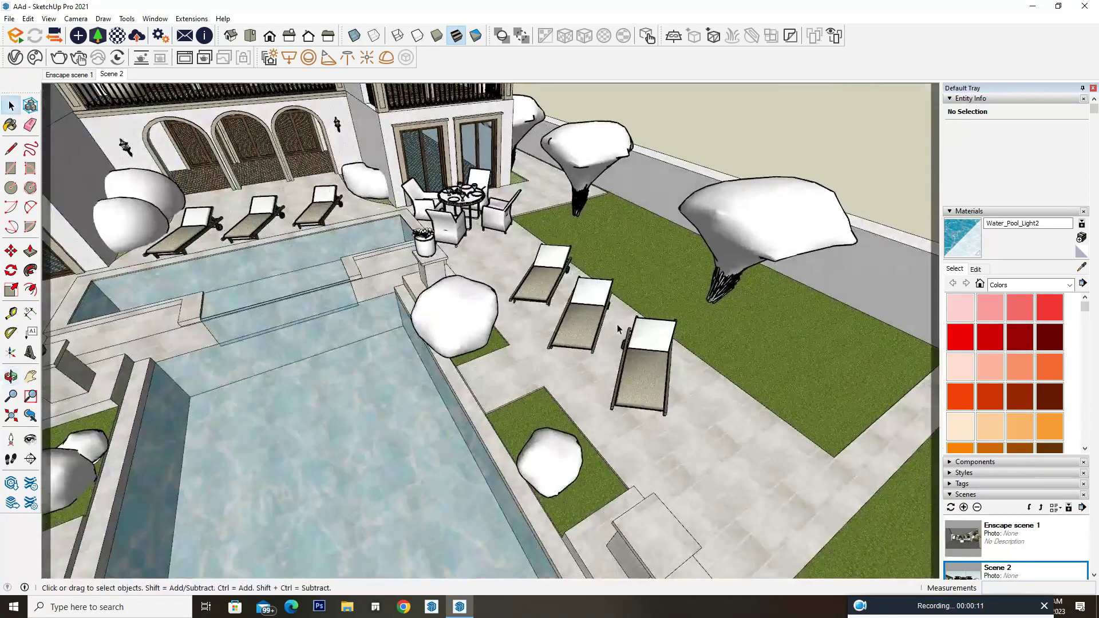
scroll(508, 275, up, 2)
click(571, 165)
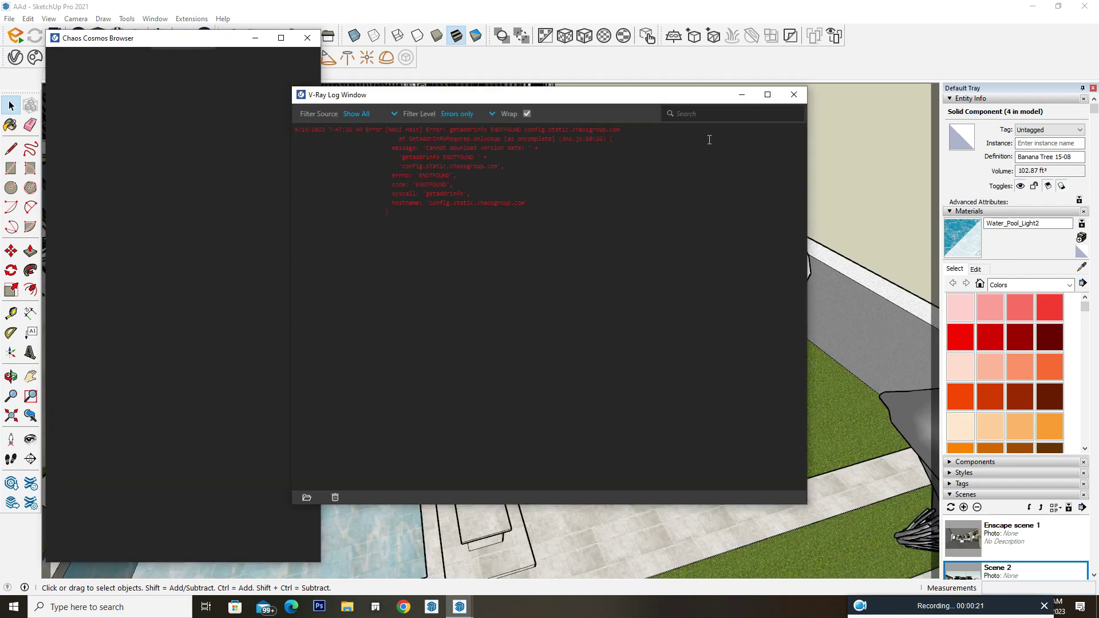
click(788, 100)
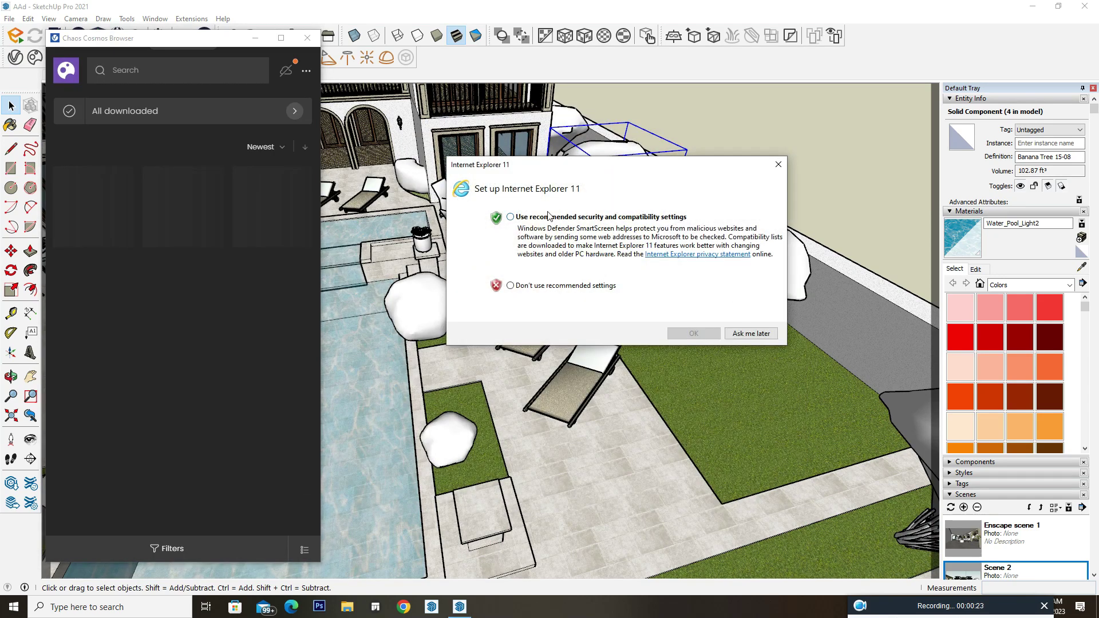
Step: Dismiss the browser setup prompt and import the Sedum Plant asset from Cosmos
click(778, 165)
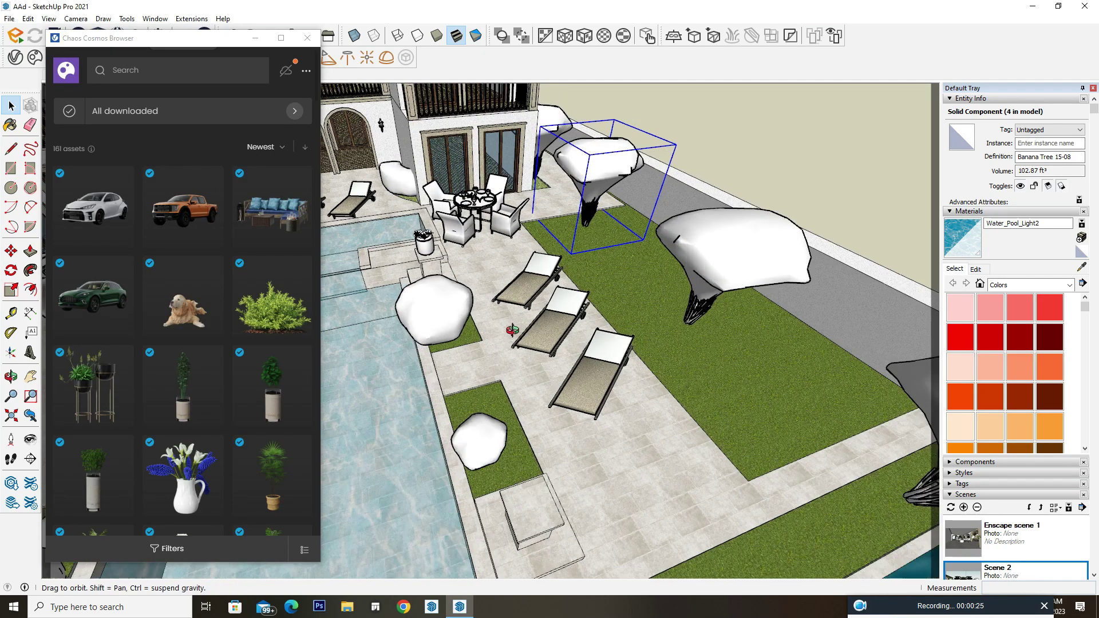
middle_drag(515, 323, 504, 344)
scroll(605, 305, up, 2)
scroll(605, 306, up, 2)
scroll(606, 305, up, 2)
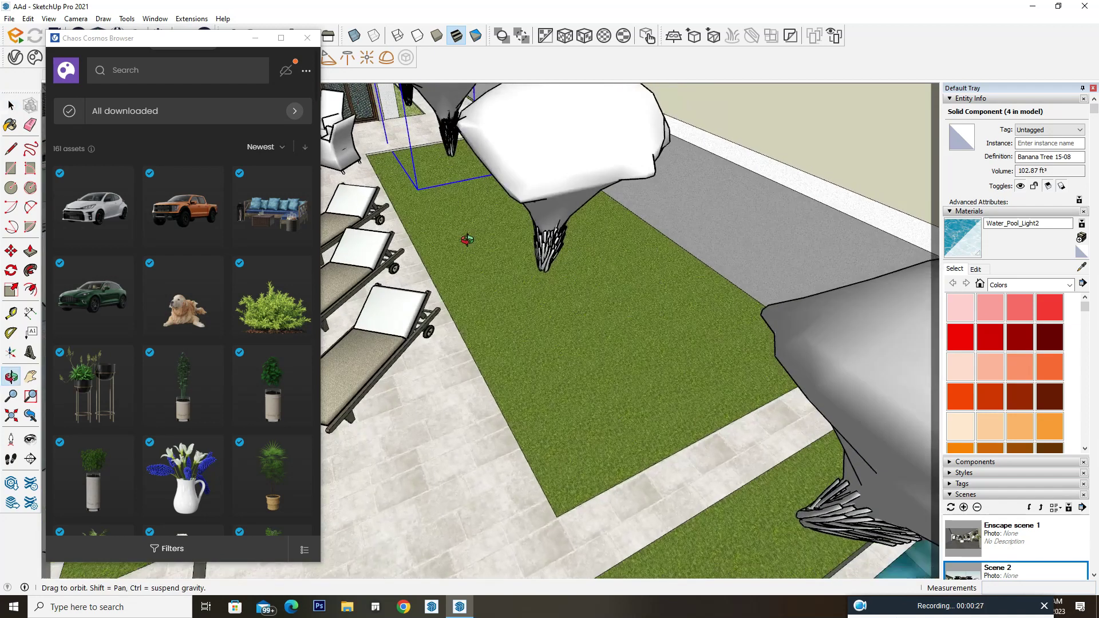
click(302, 267)
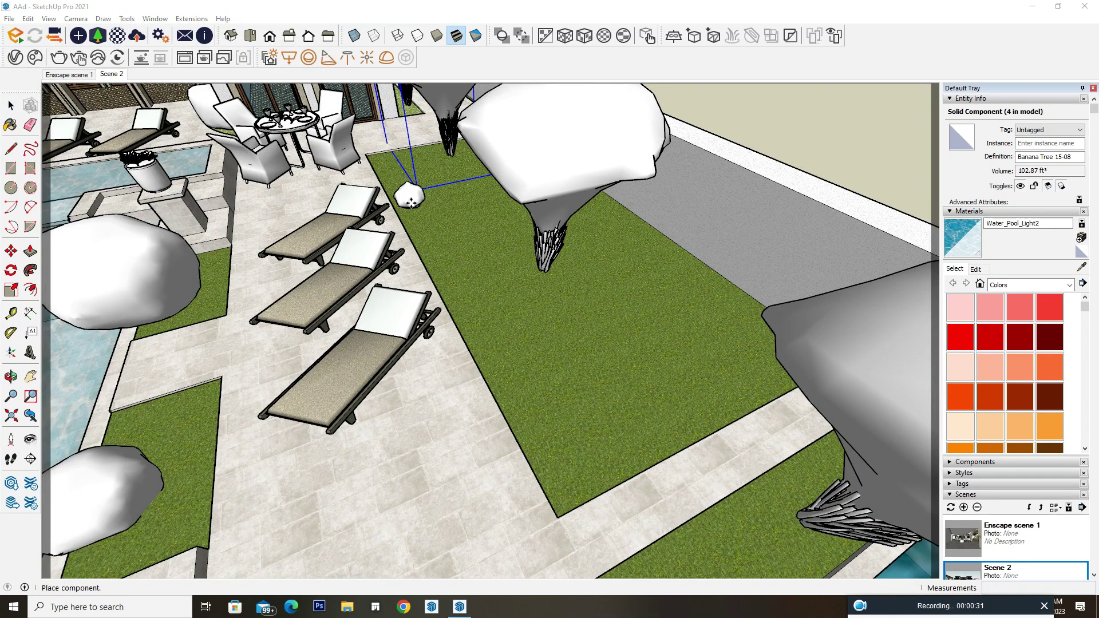
Step: Place Sedum bushes along the lawn edge, in the lower-left bed and beside the boulder
click(377, 161)
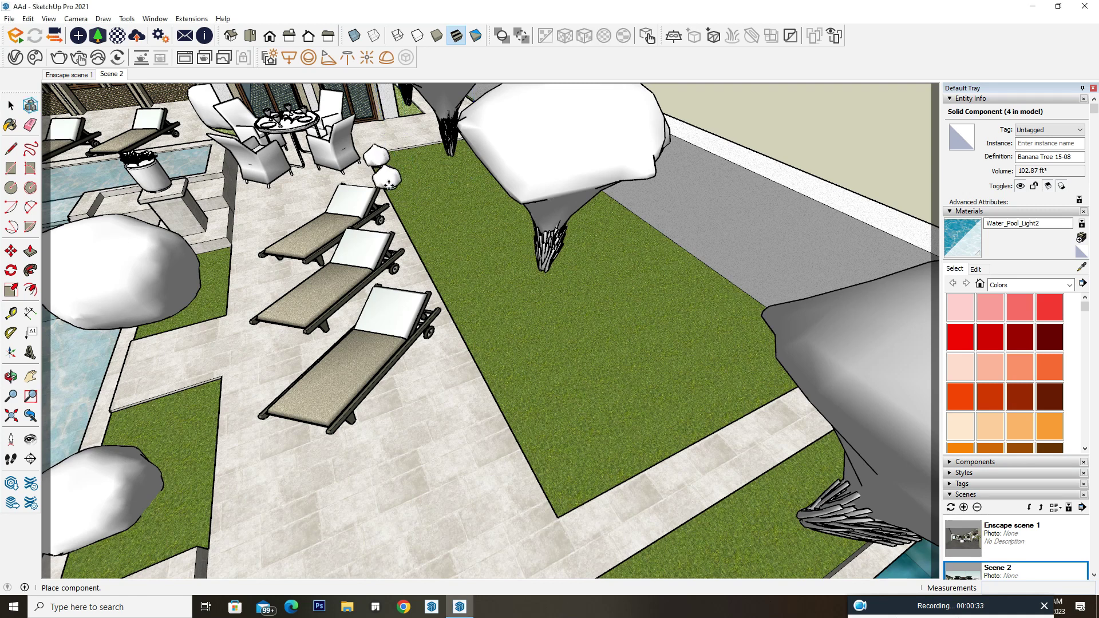
click(395, 197)
click(428, 253)
click(475, 336)
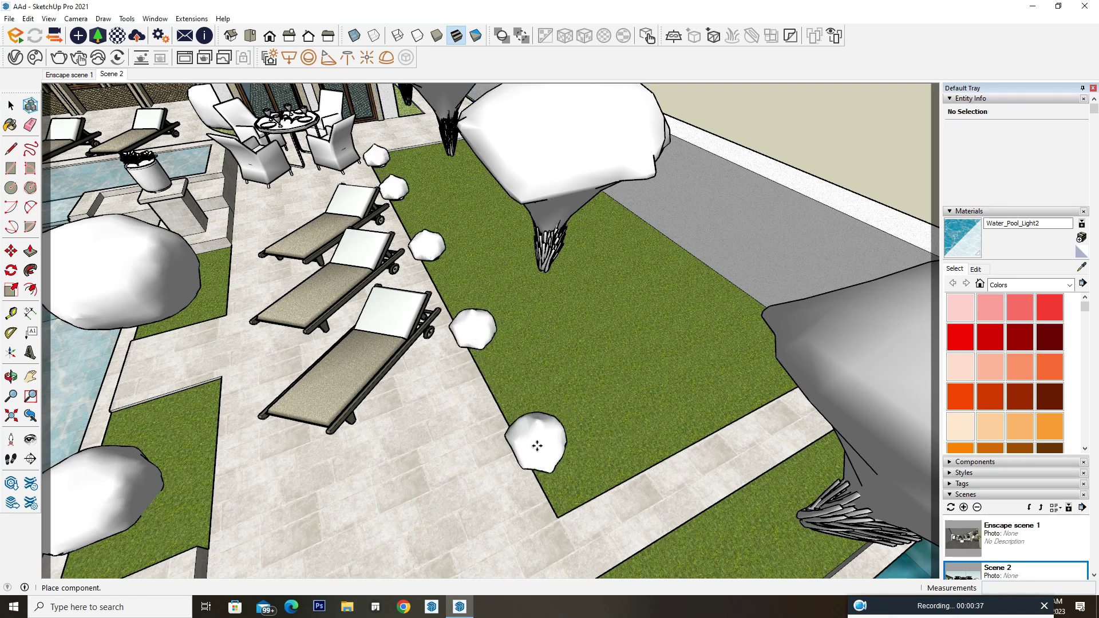
click(537, 445)
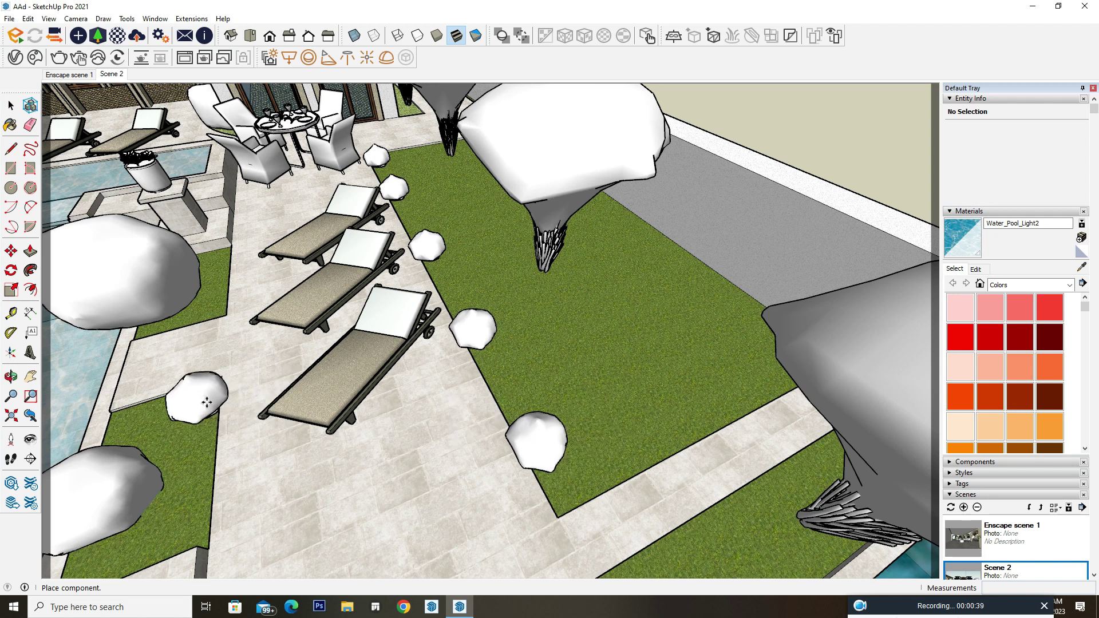
click(205, 440)
click(193, 517)
click(220, 302)
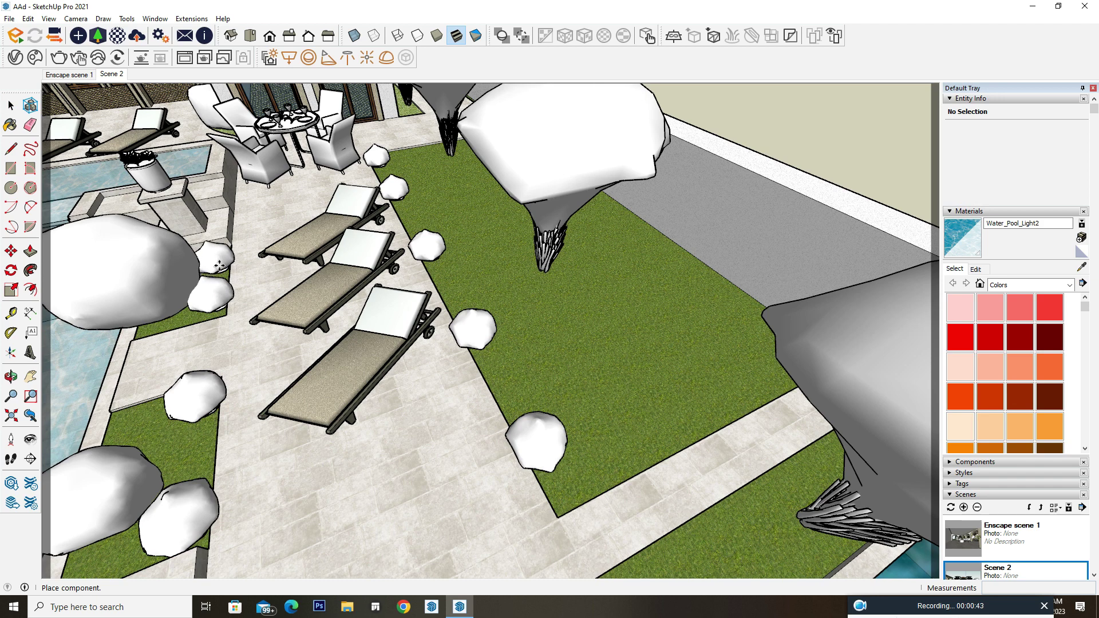
Step: Add one more Sedum bush near the lower-left group, stop placing, and return to Scene 2
middle_drag(220, 261, 417, 319)
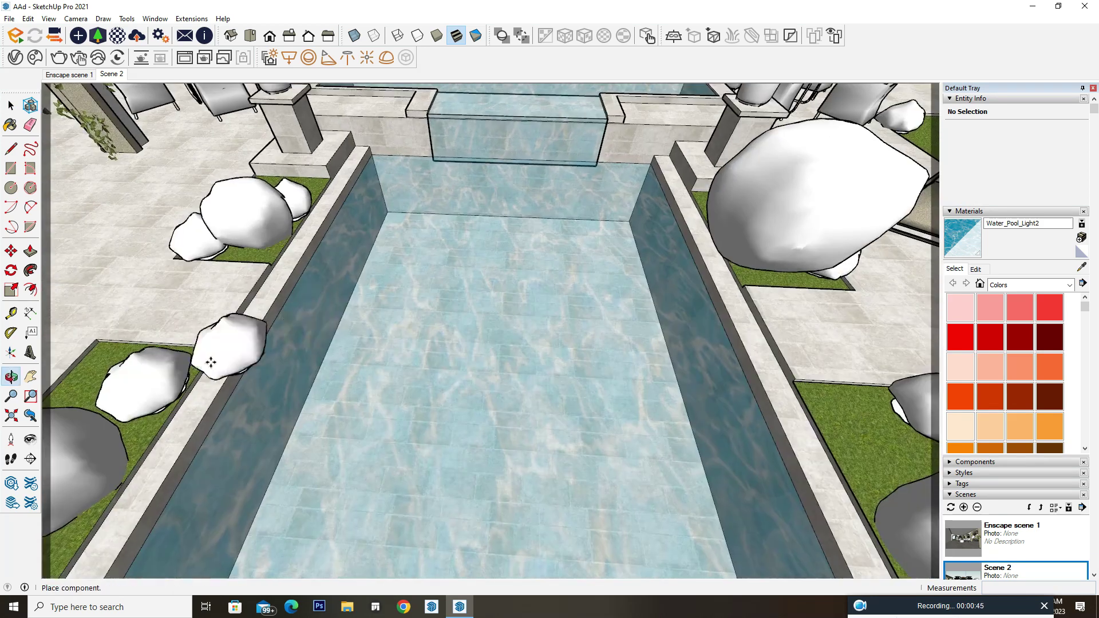
middle_drag(210, 362, 275, 361)
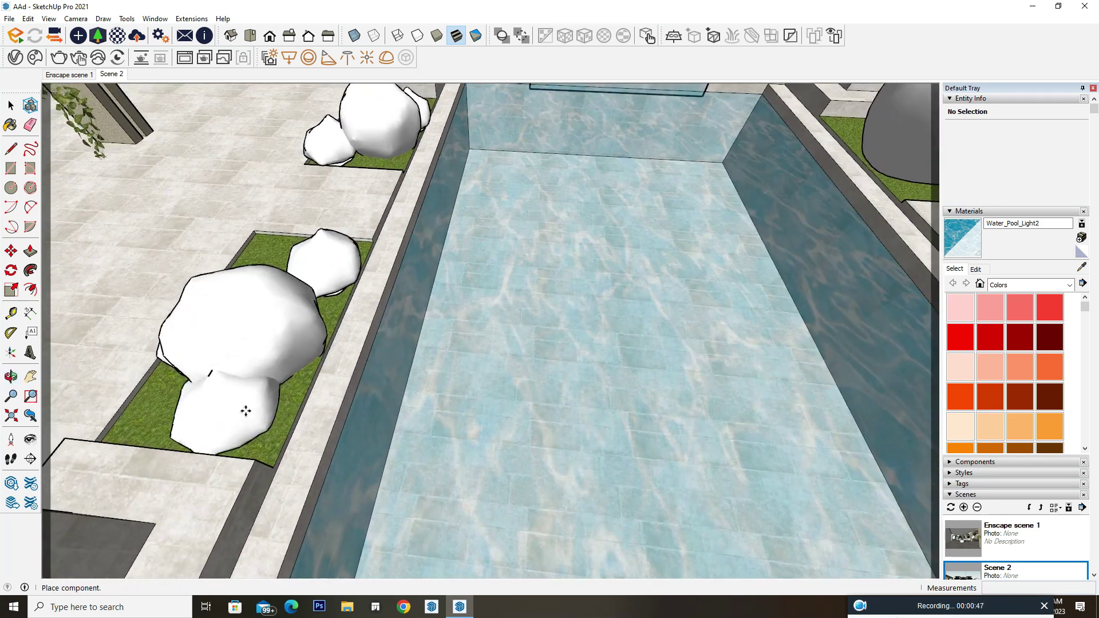
click(274, 418)
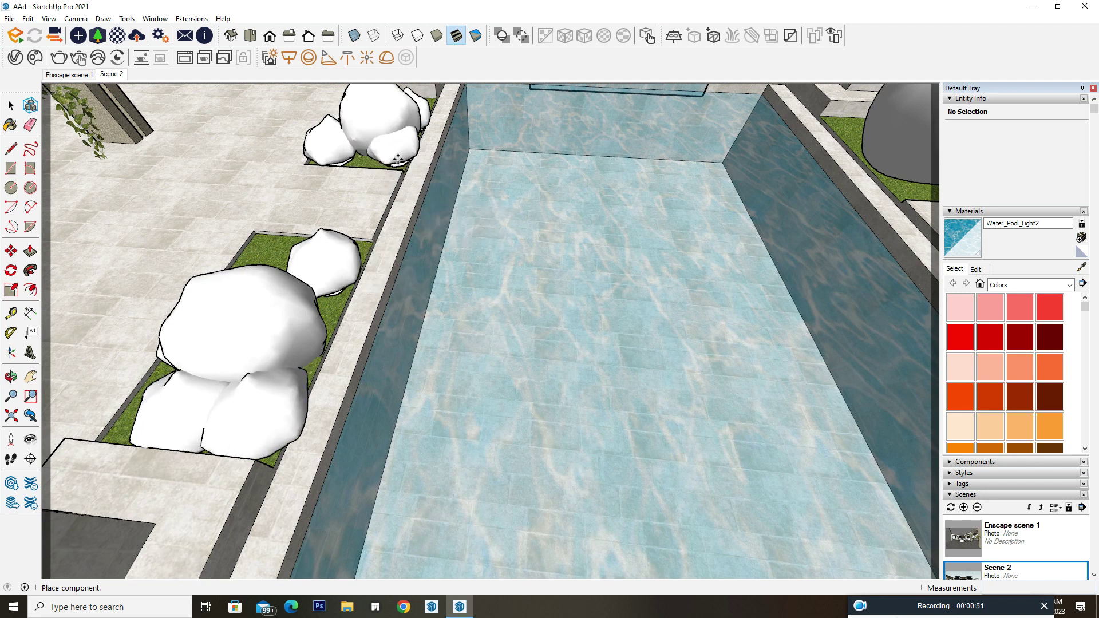
middle_drag(398, 158, 363, 245)
key(space)
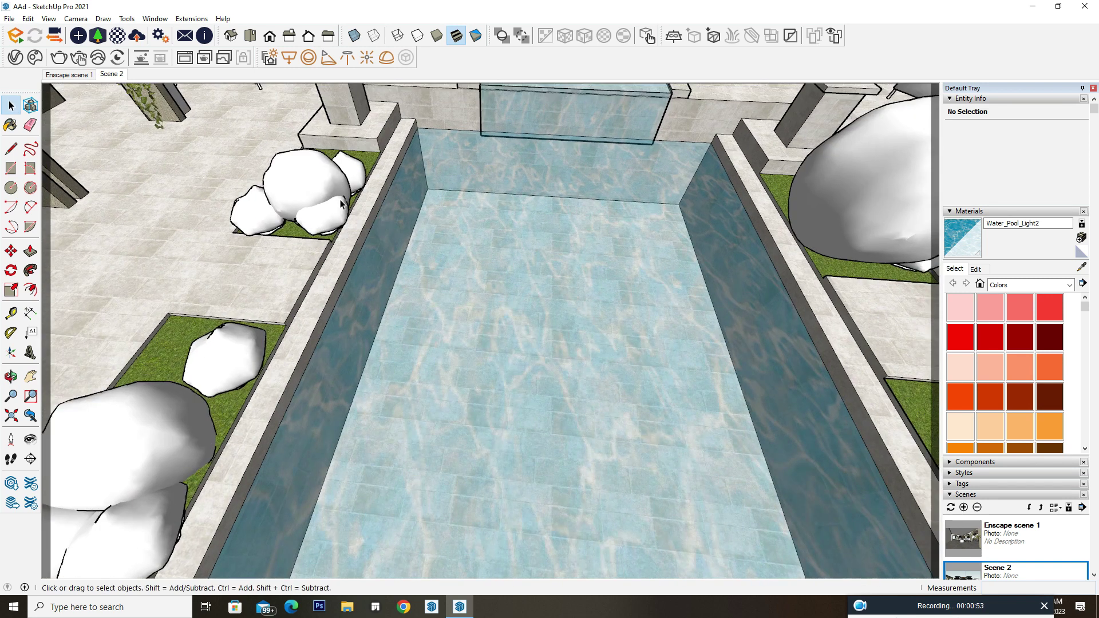
click(115, 77)
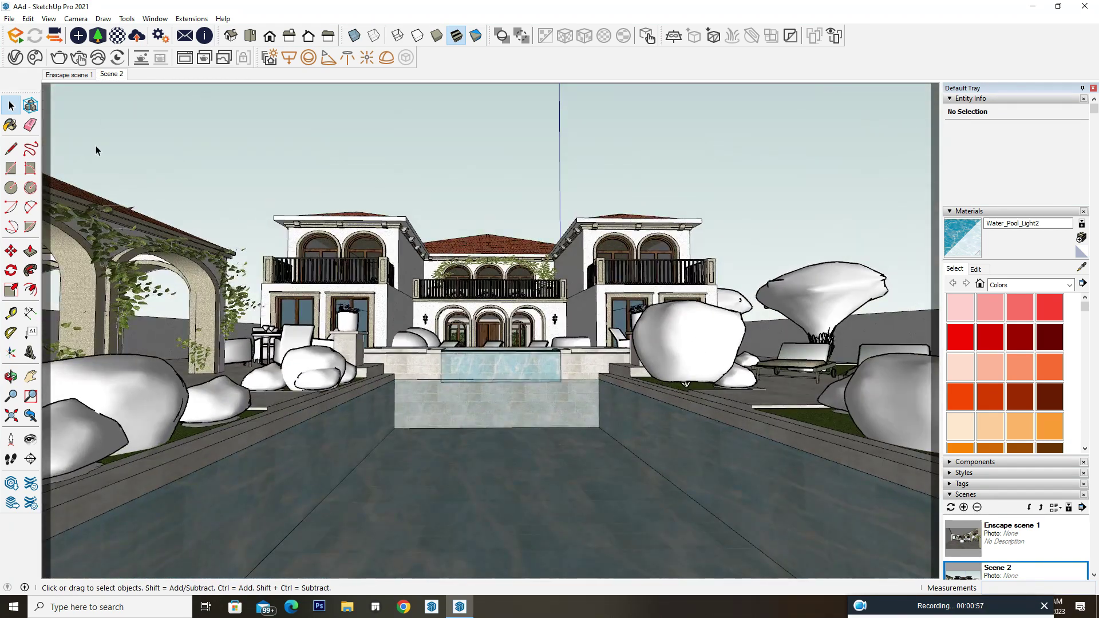
Step: Render Scene 2 with V-Ray and set the finished Frame Buffer image aside
click(58, 59)
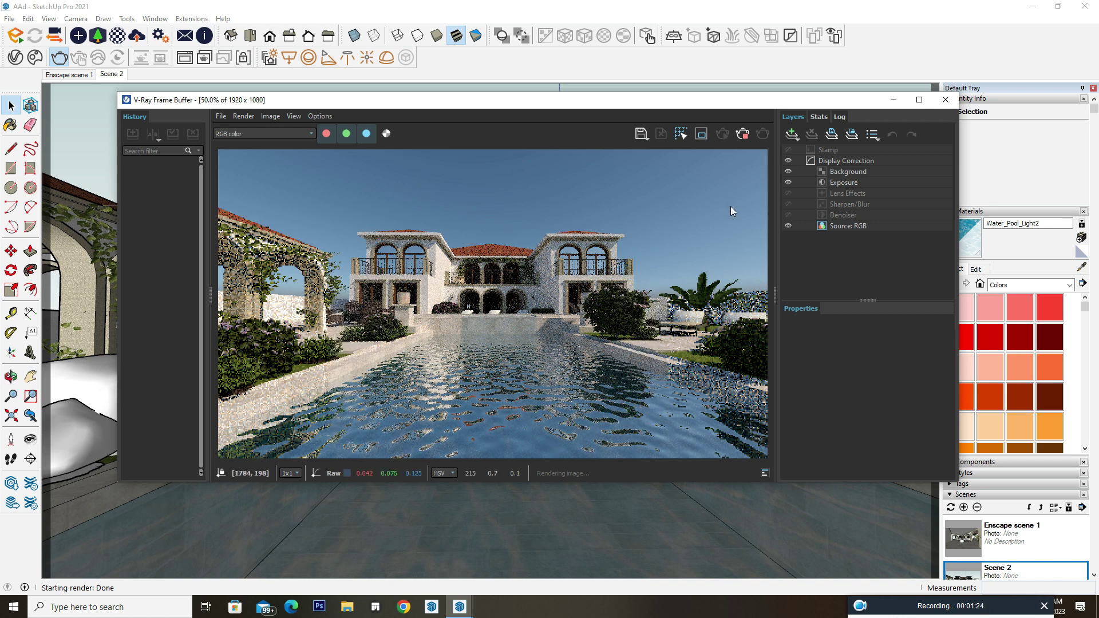
click(891, 101)
Step: Find and pick the Apple Tree 95-03 asset in Chaos Cosmos
click(35, 57)
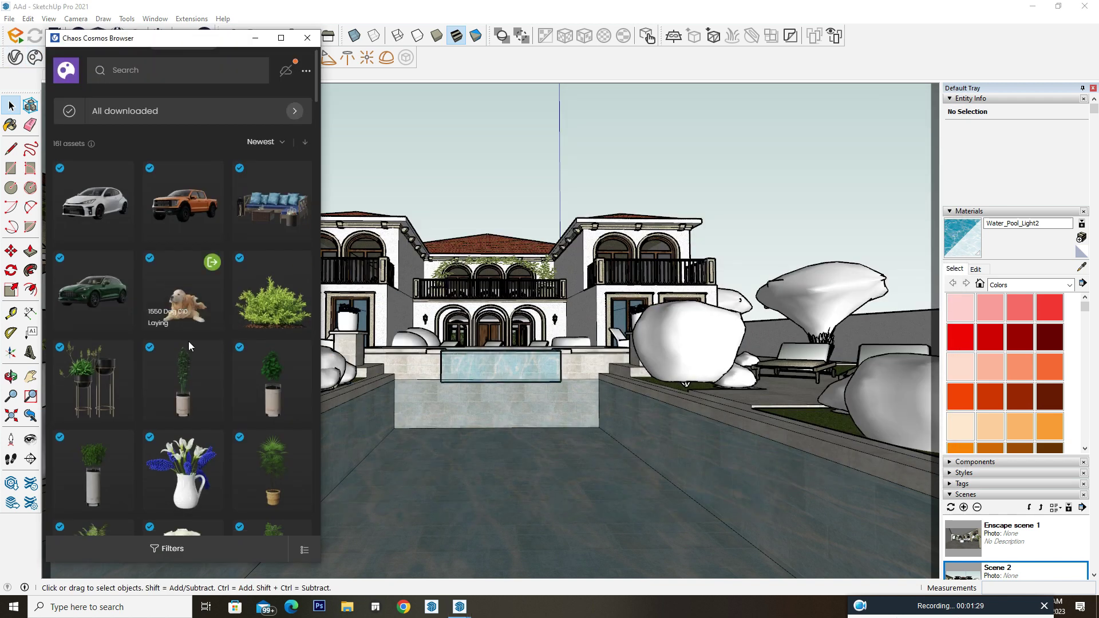
scroll(188, 341, down, 3)
scroll(188, 341, down, 3)
scroll(188, 341, down, 2)
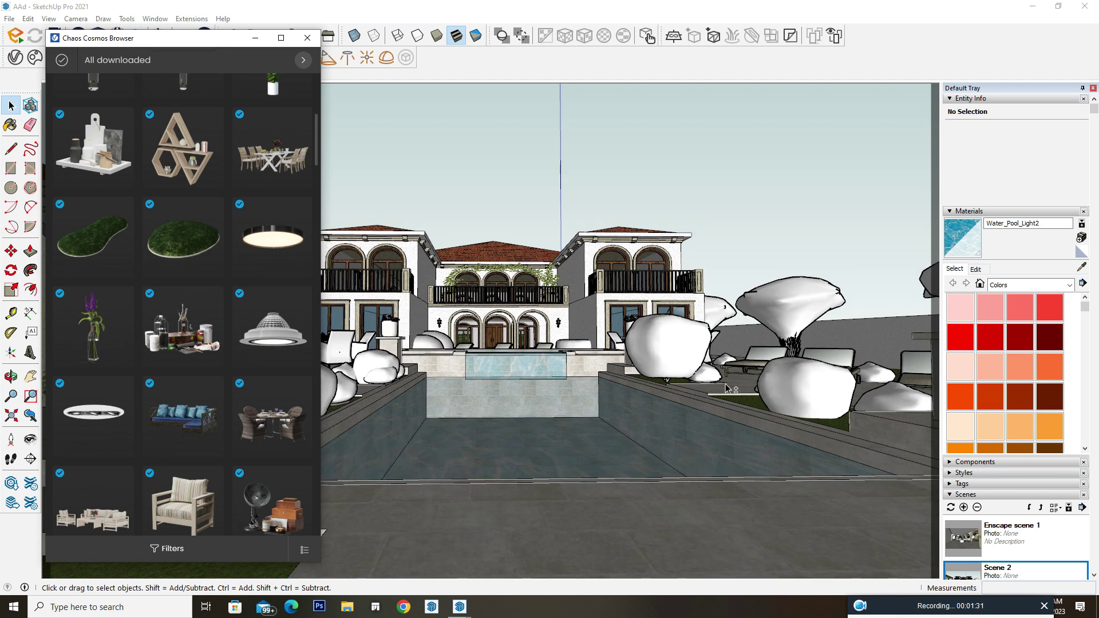
middle_drag(726, 387, 620, 423)
scroll(620, 424, up, 2)
scroll(620, 424, up, 2)
scroll(207, 380, down, 3)
scroll(207, 380, down, 2)
scroll(210, 371, down, 3)
scroll(213, 361, down, 3)
scroll(212, 360, down, 3)
scroll(215, 359, down, 2)
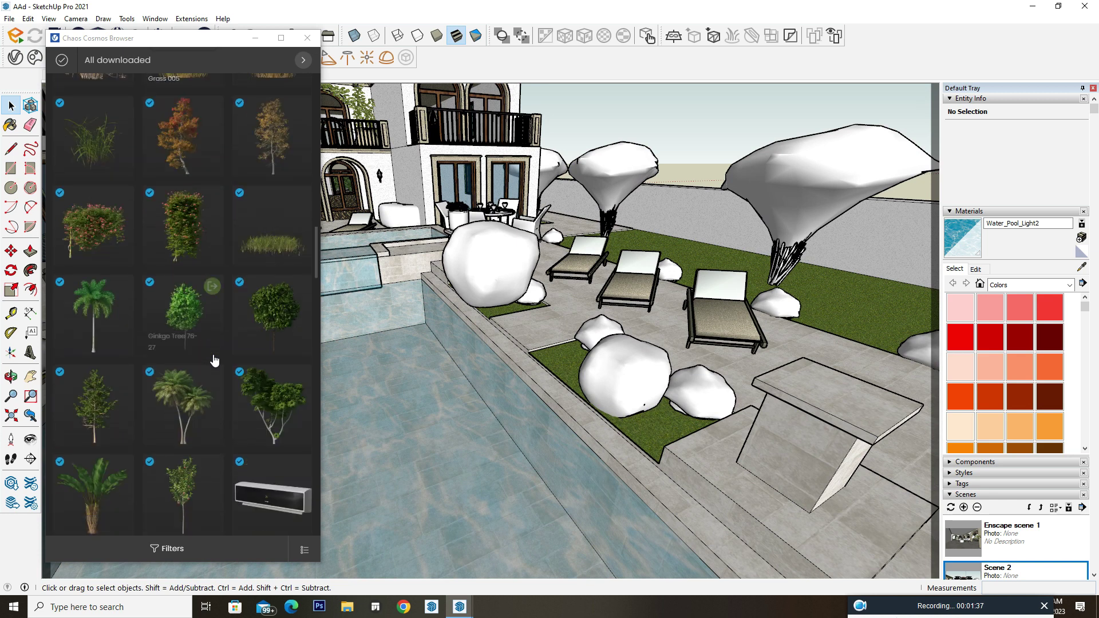
scroll(214, 360, down, 2)
scroll(214, 360, down, 2)
scroll(214, 360, up, 1)
scroll(213, 359, down, 3)
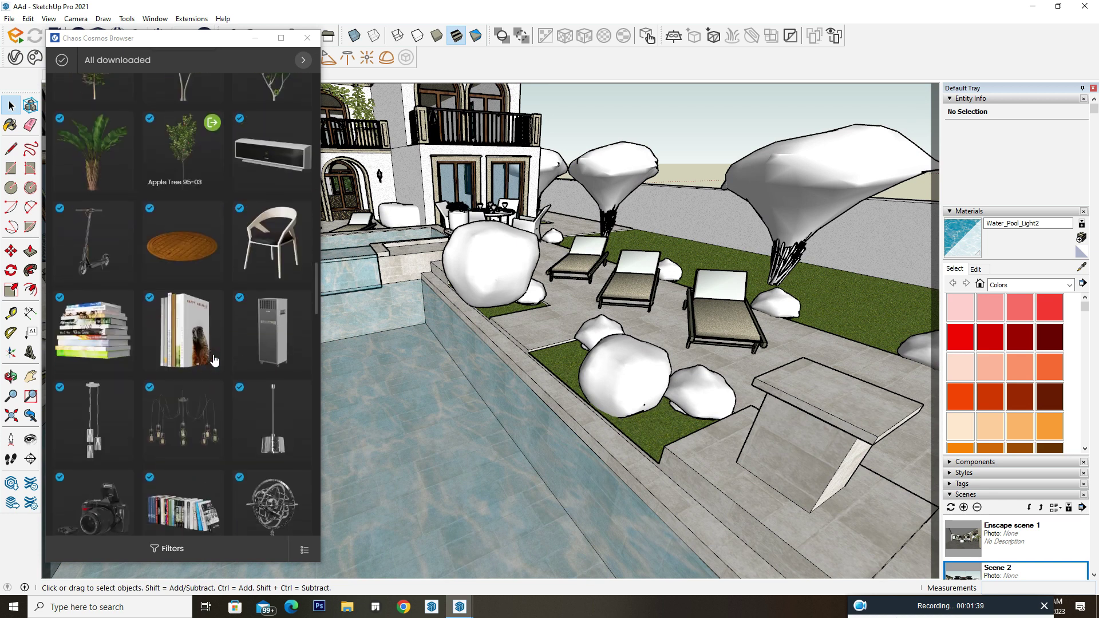
scroll(214, 360, down, 2)
scroll(215, 358, up, 1)
scroll(215, 356, up, 3)
scroll(220, 310, up, 1)
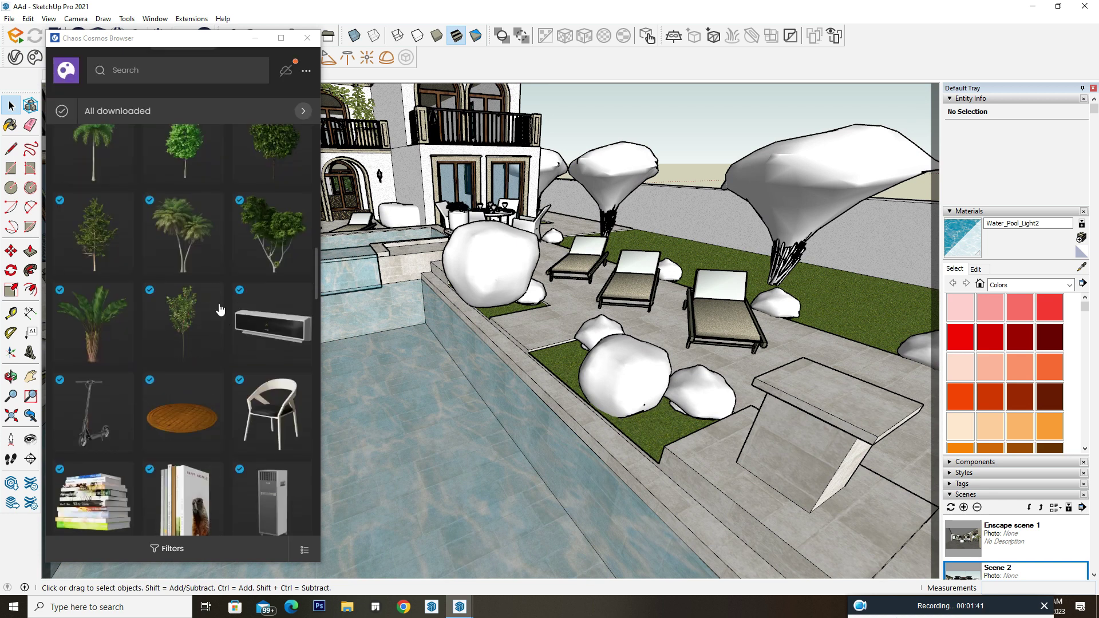
click(217, 295)
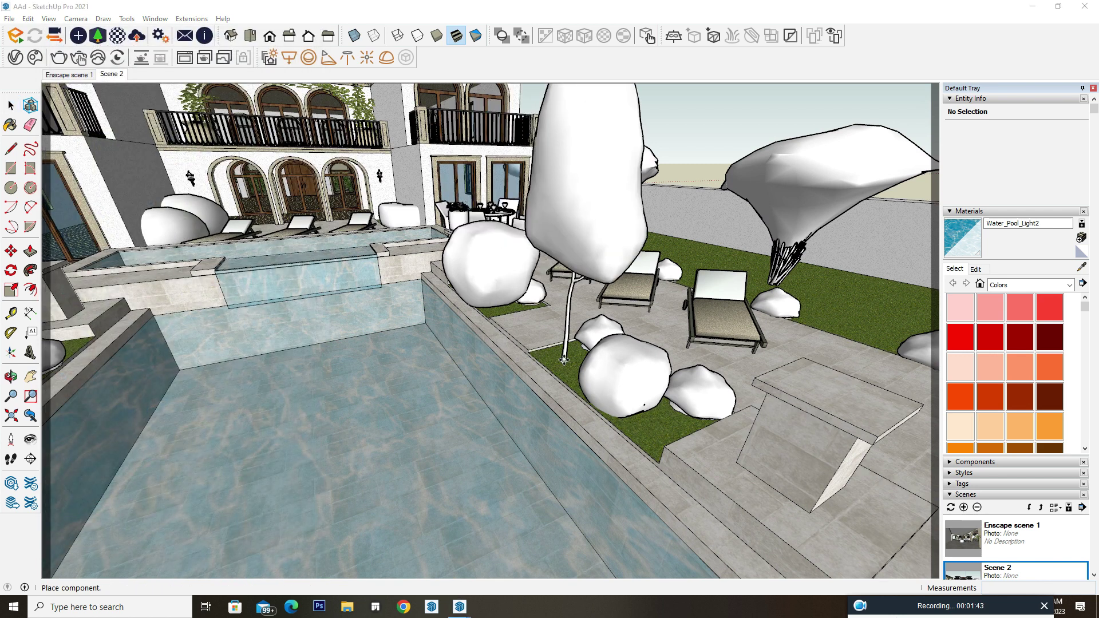
Step: Plant Apple Trees by the loungers and at the pool's left edge, then render Enscape scene 1
click(570, 360)
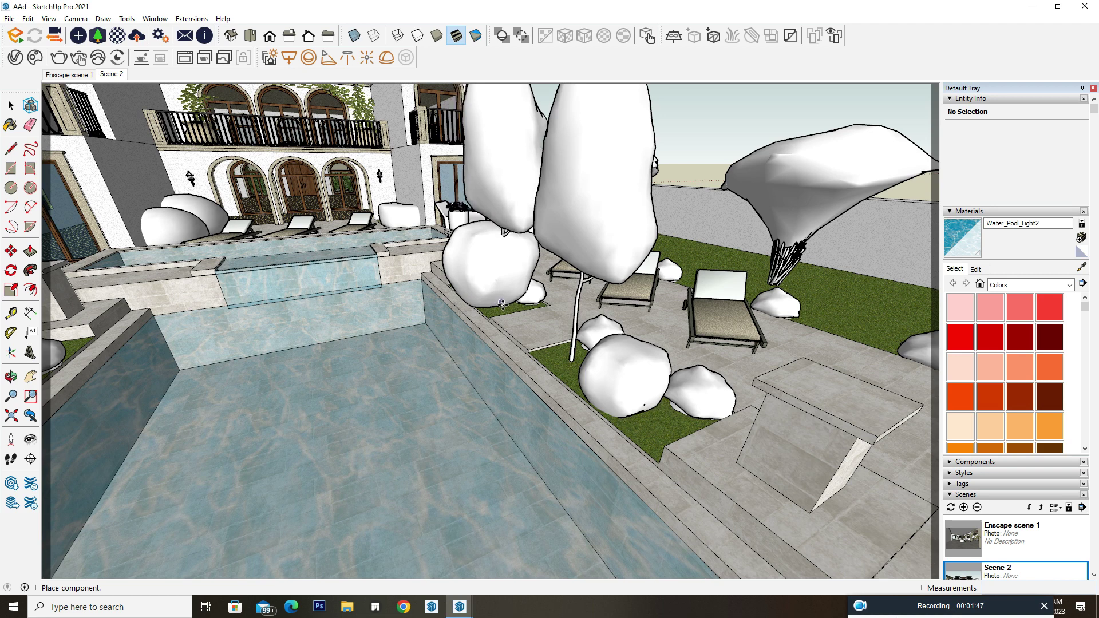
middle_drag(510, 304, 413, 307)
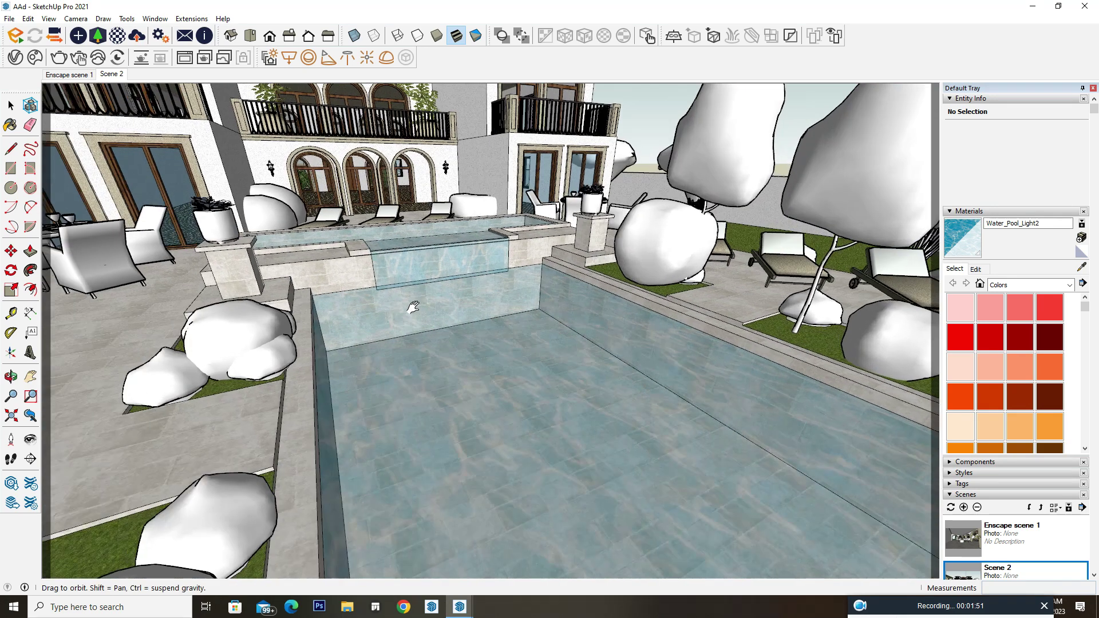
middle_drag(413, 308, 320, 375)
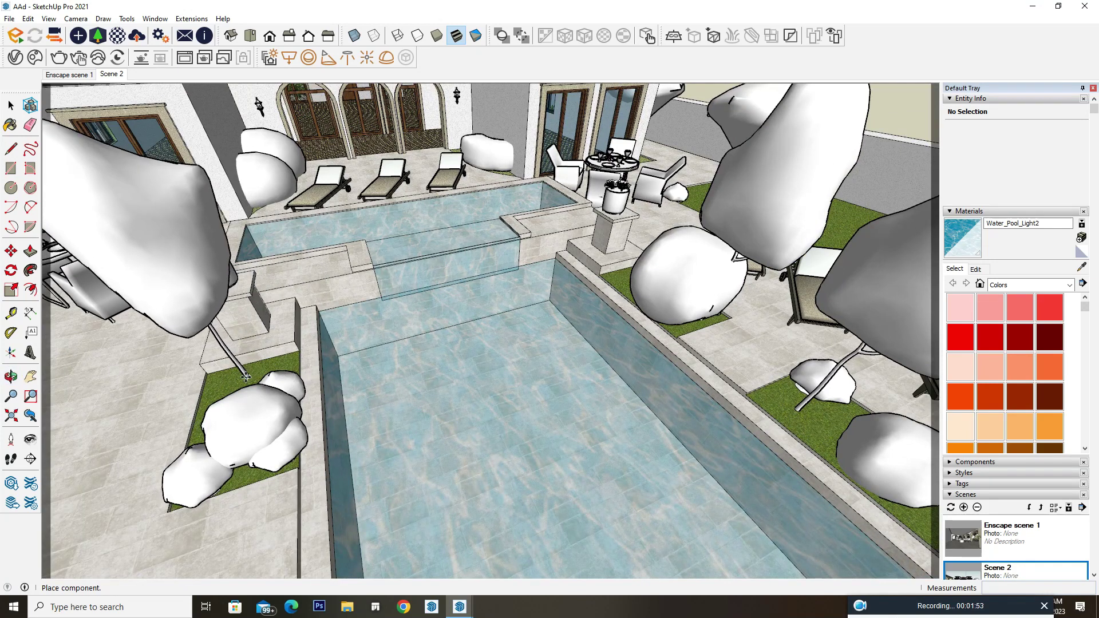
middle_drag(243, 381, 224, 401)
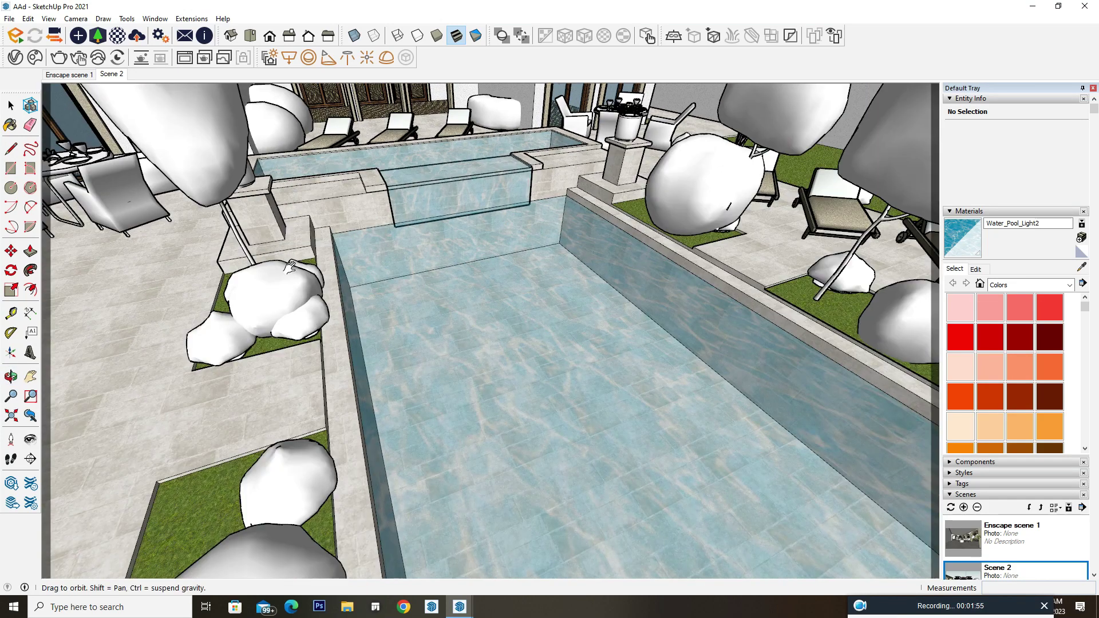
click(235, 408)
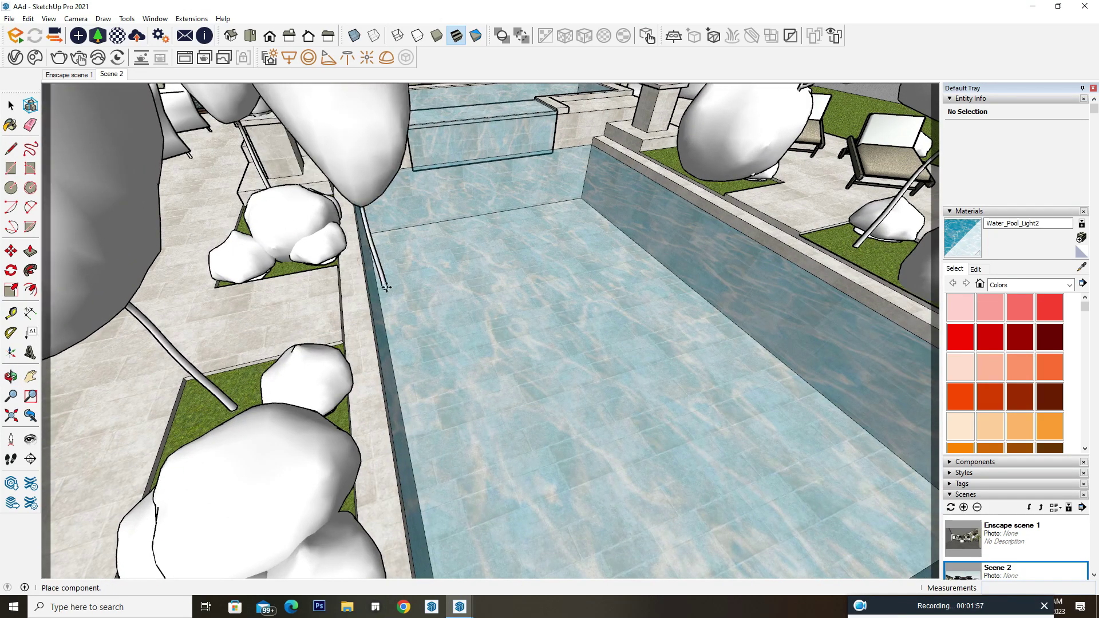
key(Escape)
click(92, 75)
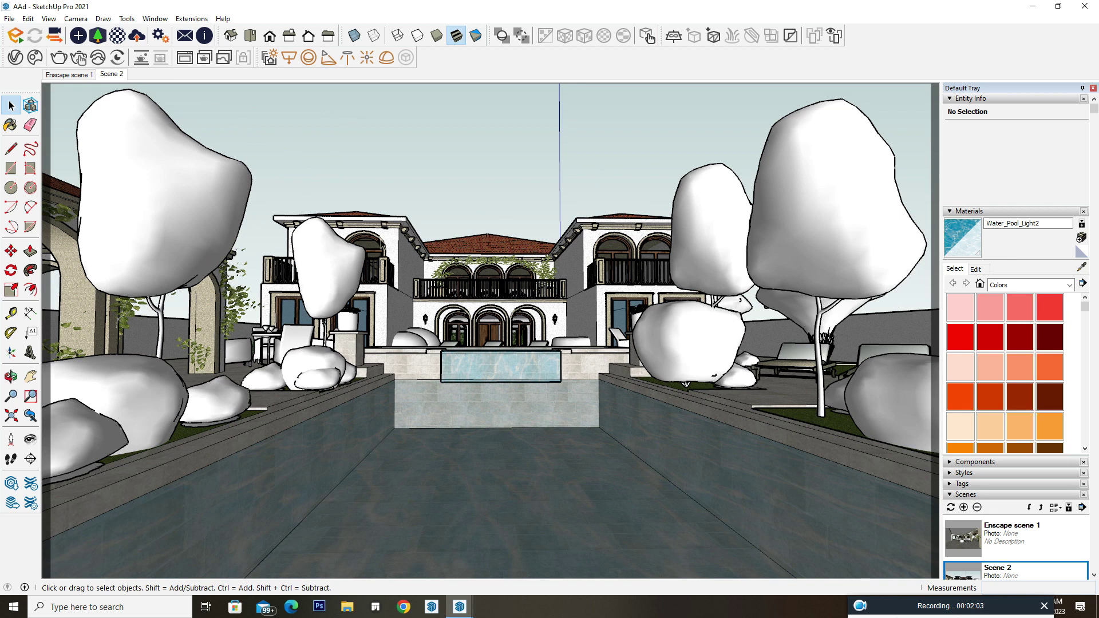
click(54, 36)
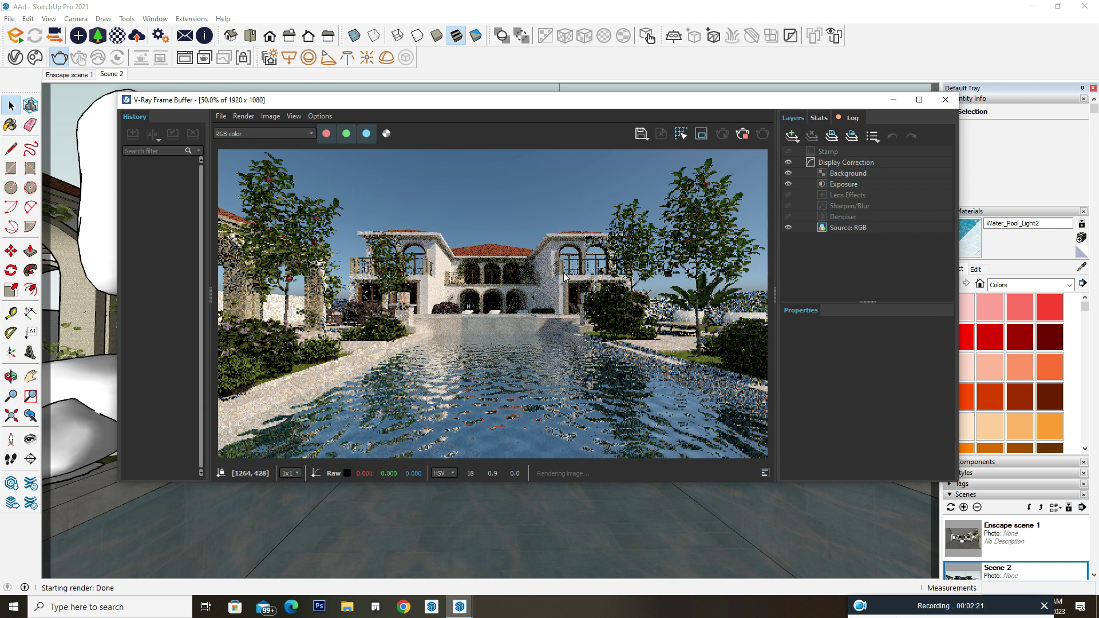
Step: Maximize, restore and close the finished V-Ray Frame Buffer, then bring up the V-Ray Asset Editor
drag(610, 100, 610, 1)
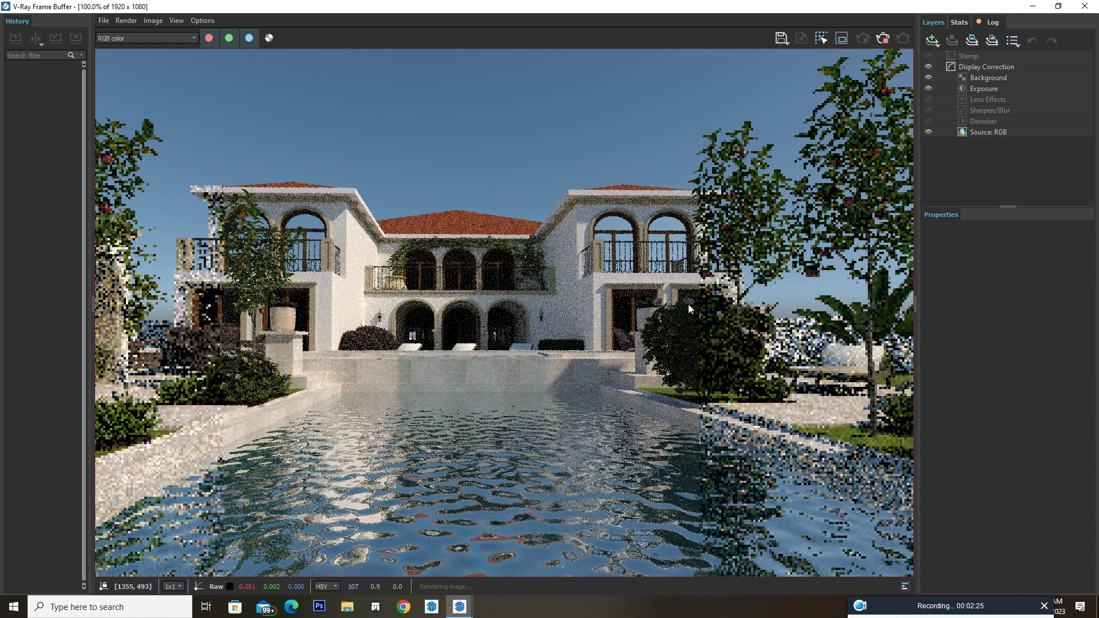
scroll(689, 304, down, 2)
key(super+Down)
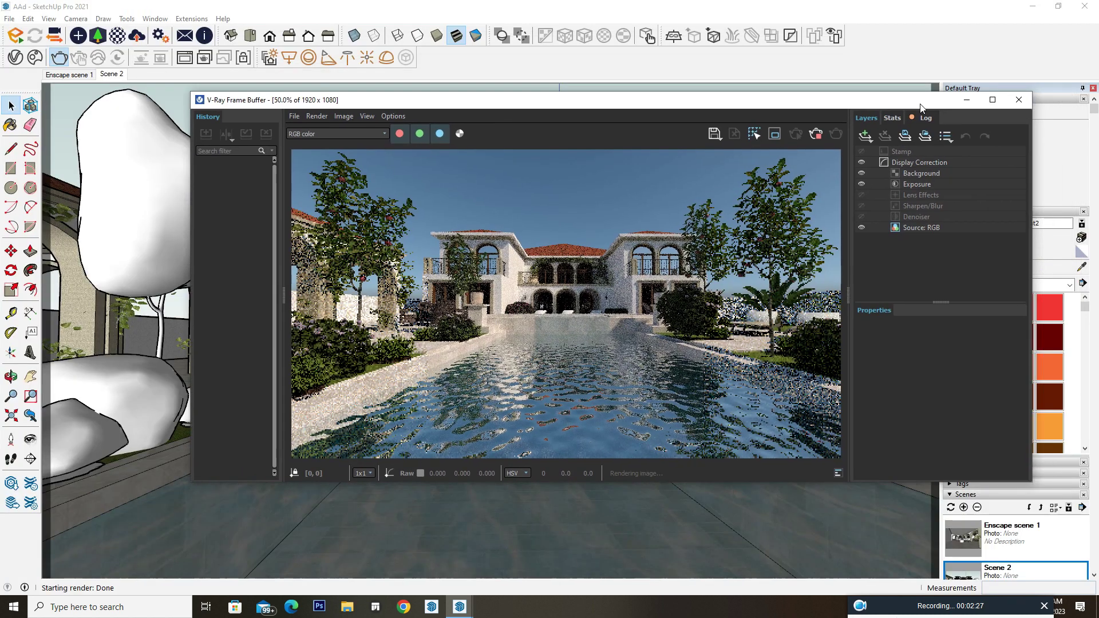
click(903, 154)
click(15, 57)
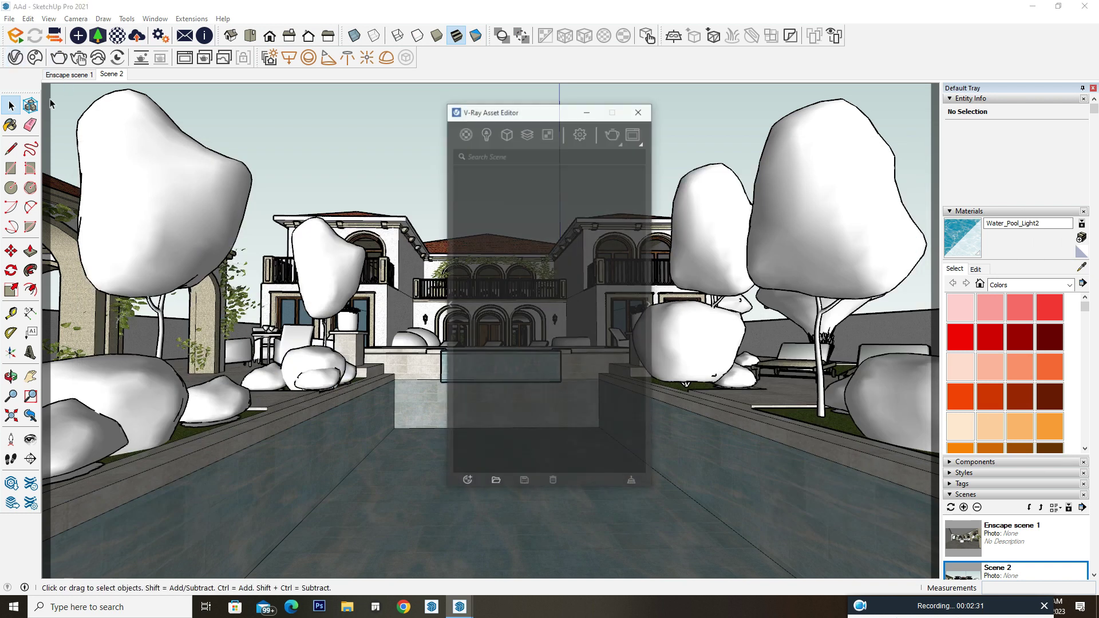
Step: Lower the SunLight's vertical angle to 29.2 and bring the Frame Buffer back to the front
click(486, 135)
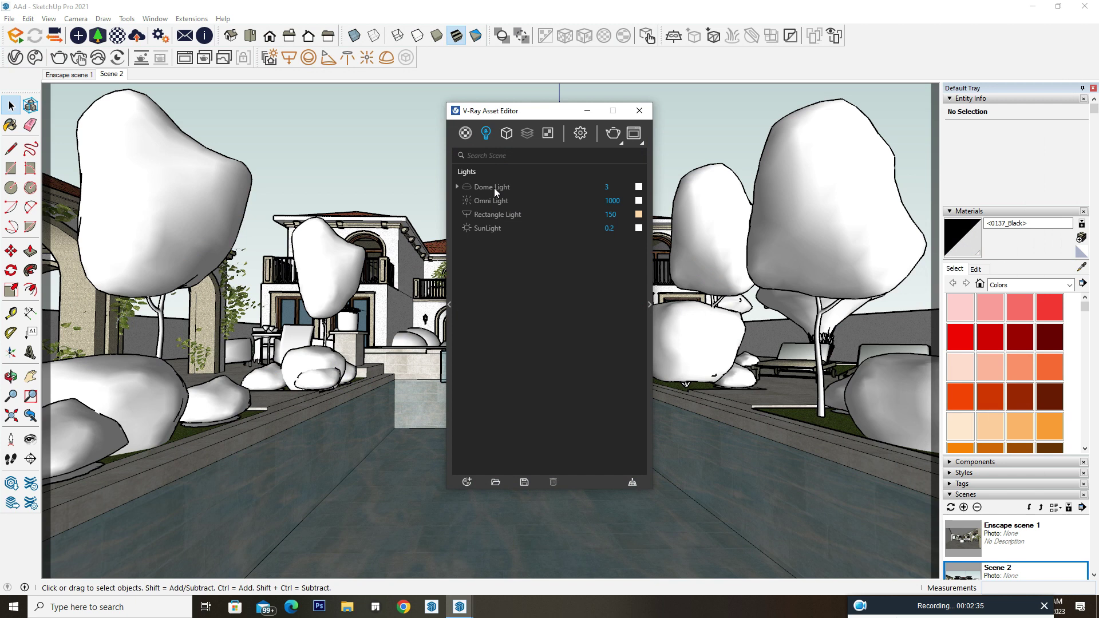
click(649, 287)
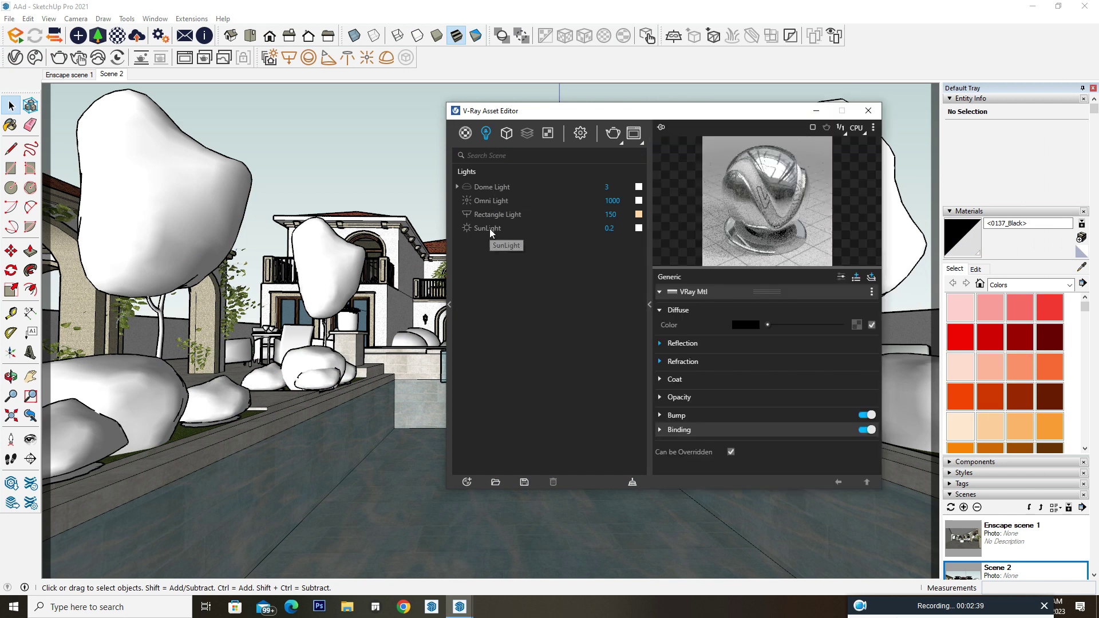
click(490, 228)
drag(759, 336, 763, 338)
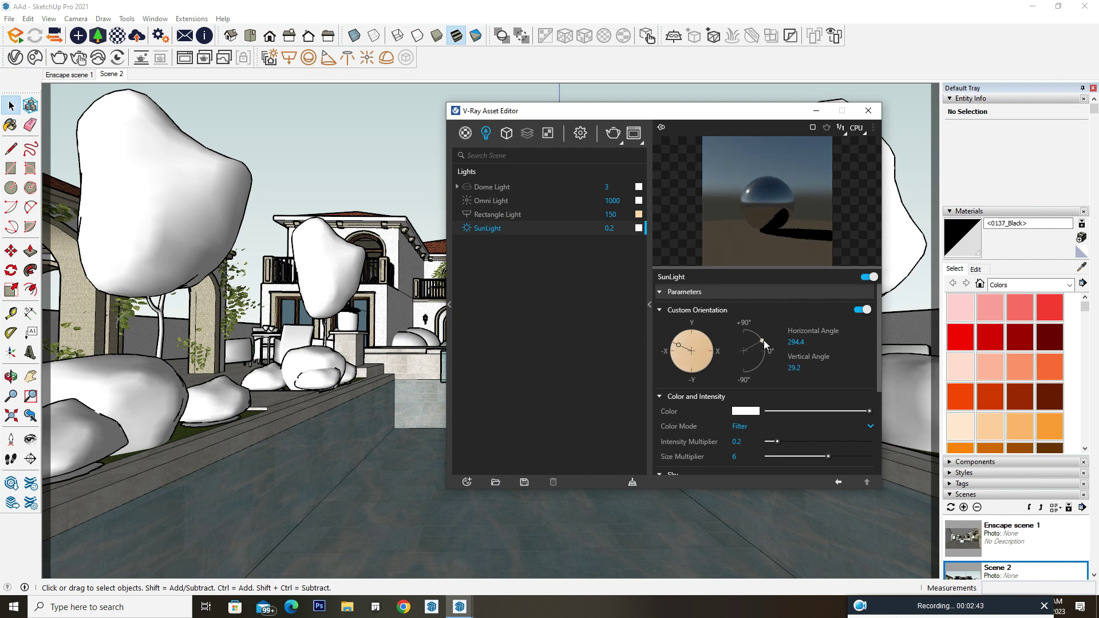
click(816, 113)
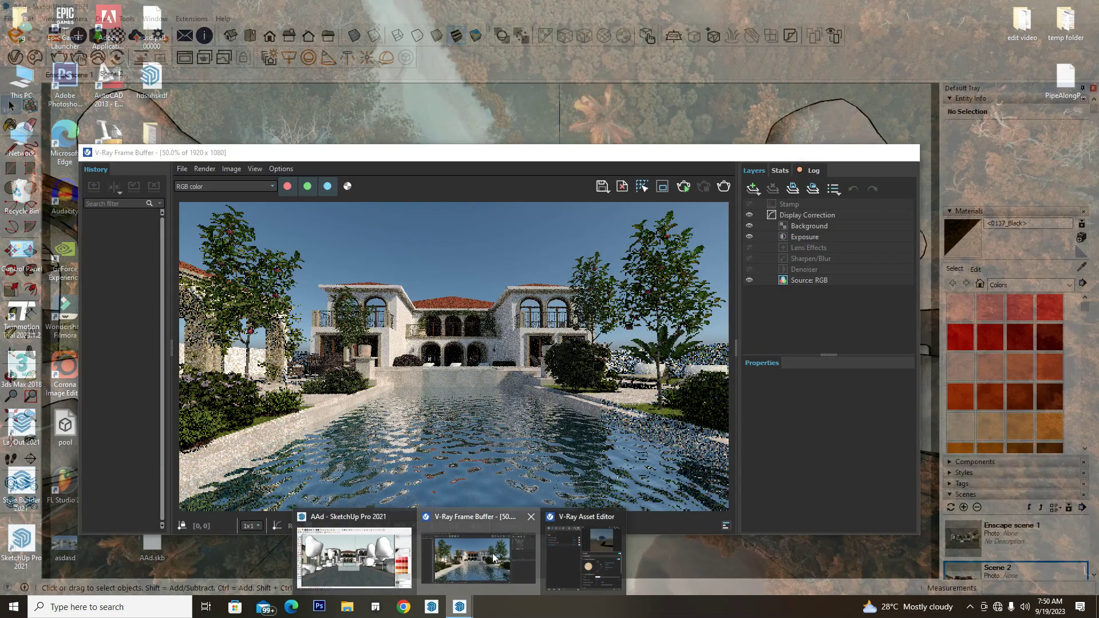
mouse_move(459, 607)
click(483, 549)
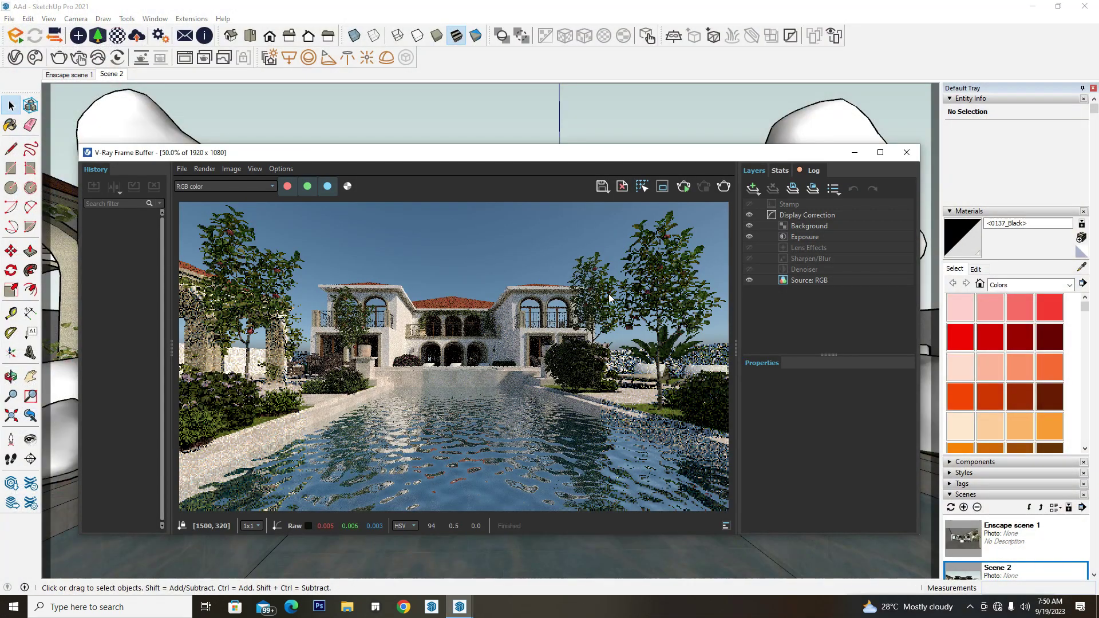
Step: Re-render the courtyard under the 29.2 sun and abort once the image looks finished
click(724, 189)
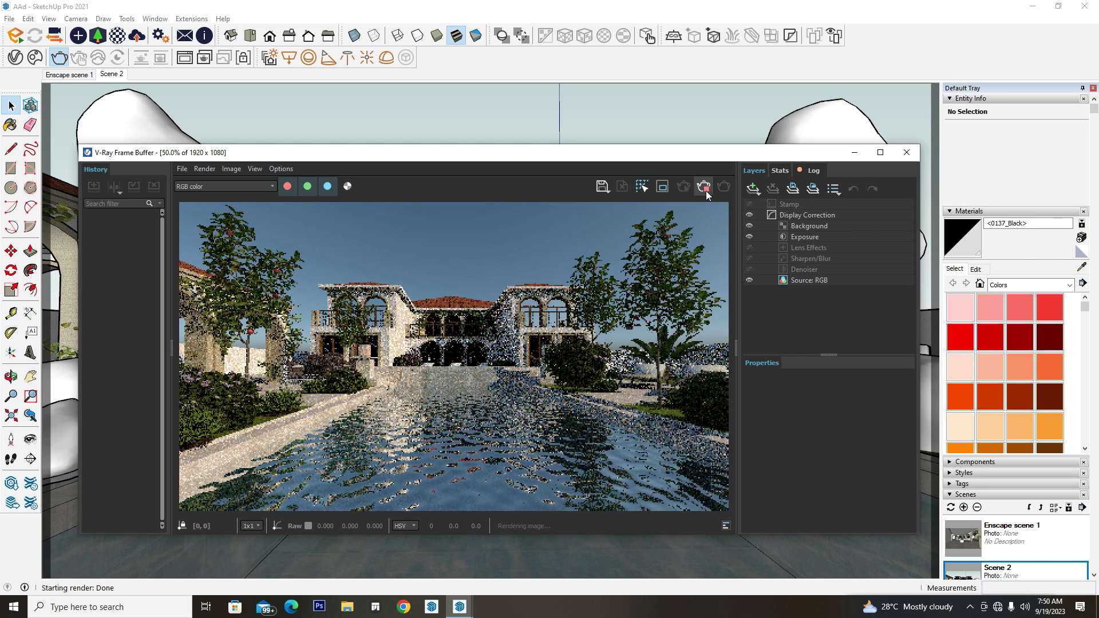
click(706, 195)
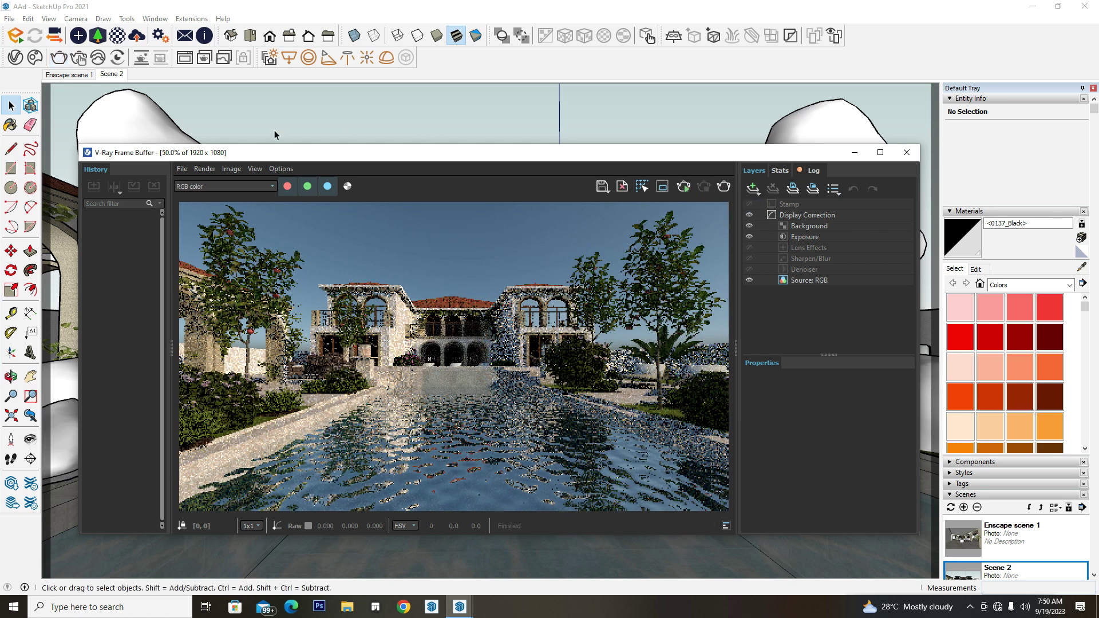
Step: Drop the SunLight's vertical angle to 14.6 and start a new render in the Frame Buffer
click(16, 58)
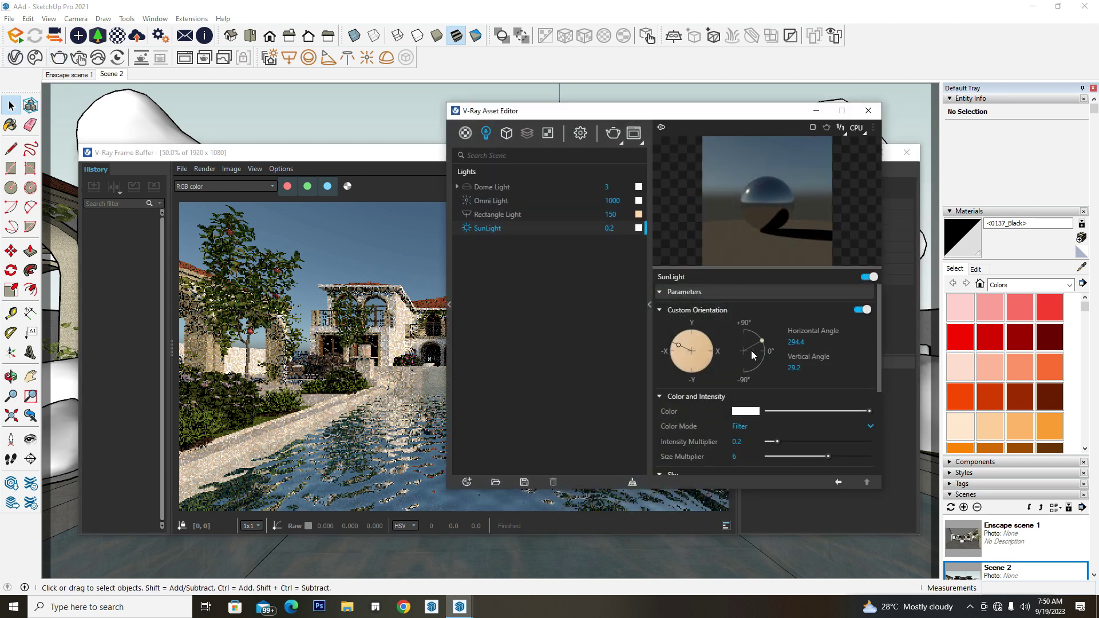
drag(764, 341, 768, 343)
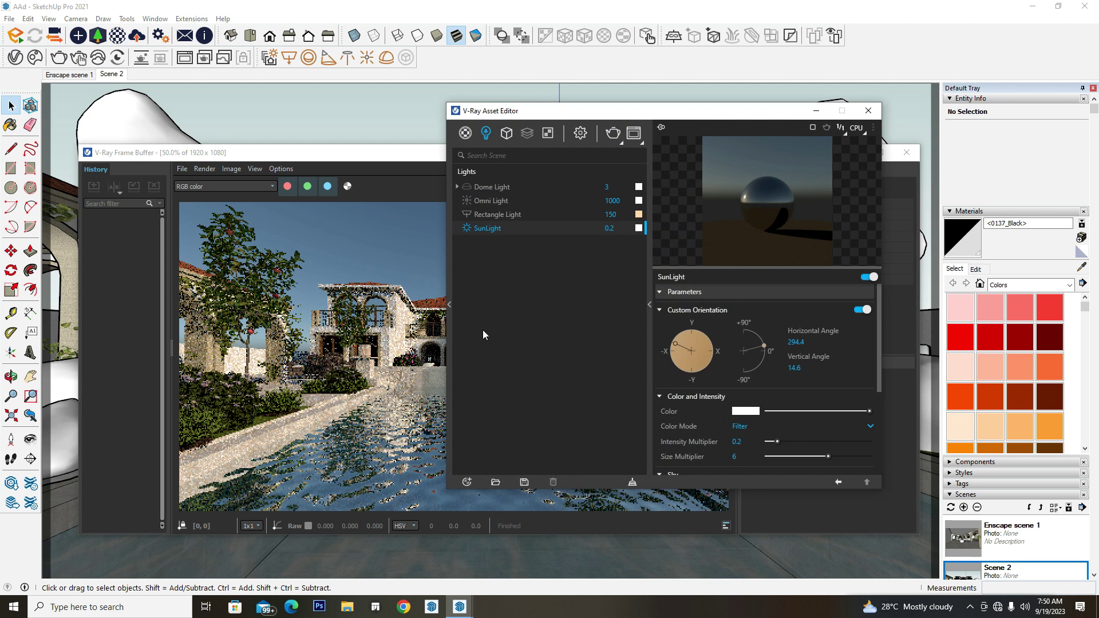
click(418, 314)
click(723, 192)
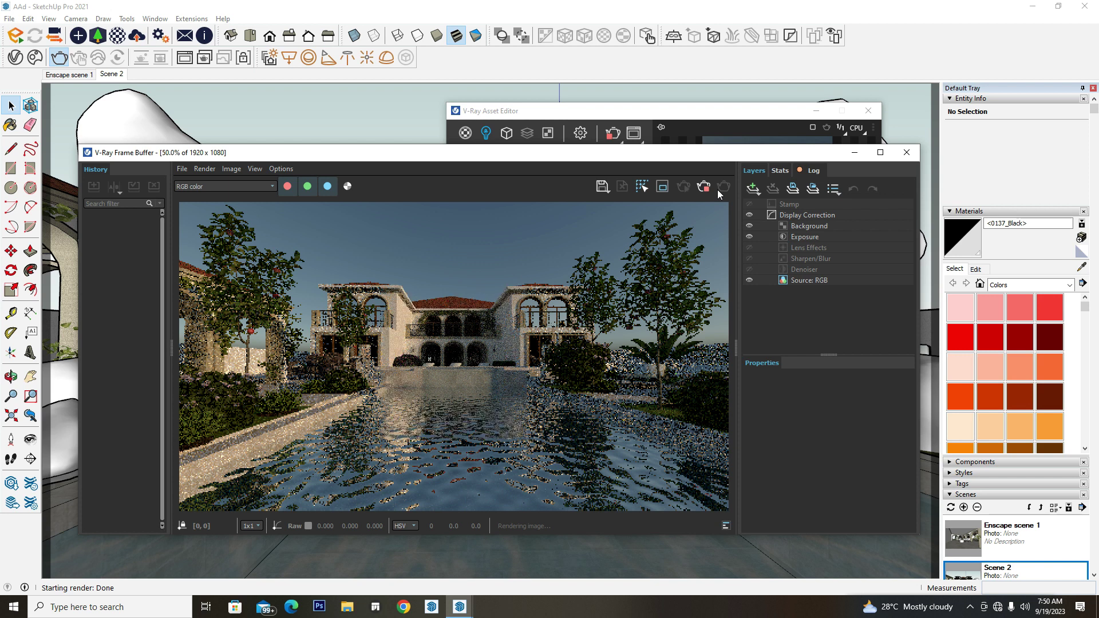
Step: Abort the render, hide the V-Ray windows, and zoom in on the arched loggia
click(701, 191)
click(848, 157)
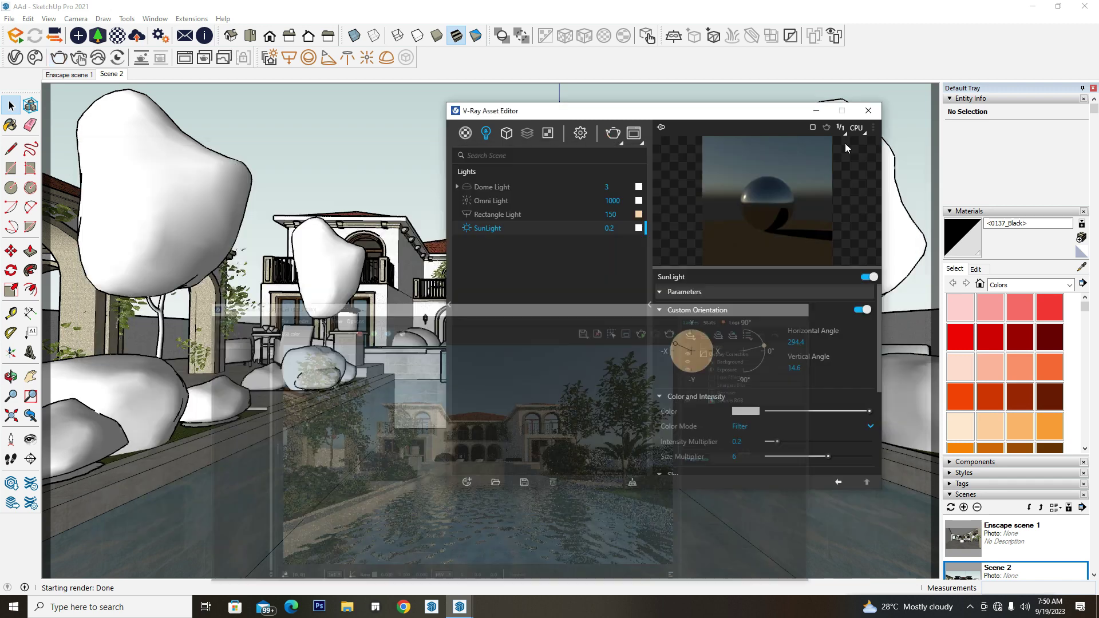
click(816, 111)
scroll(518, 317, up, 5)
scroll(518, 317, up, 5)
scroll(504, 372, up, 3)
mouse_move(504, 372)
middle_down()
mouse_move(477, 418)
mouse_move(515, 291)
middle_up()
scroll(476, 418, up, 5)
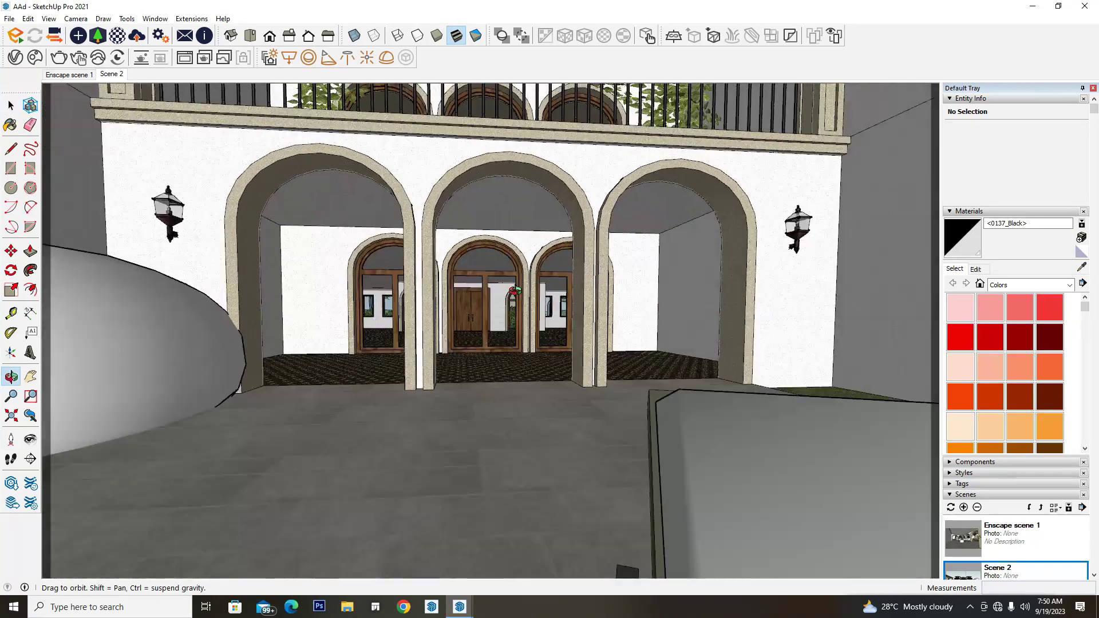
scroll(515, 291, up, 2)
scroll(501, 252, up, 2)
scroll(489, 279, up, 2)
scroll(489, 279, up, 2)
scroll(489, 279, up, 1)
key(space)
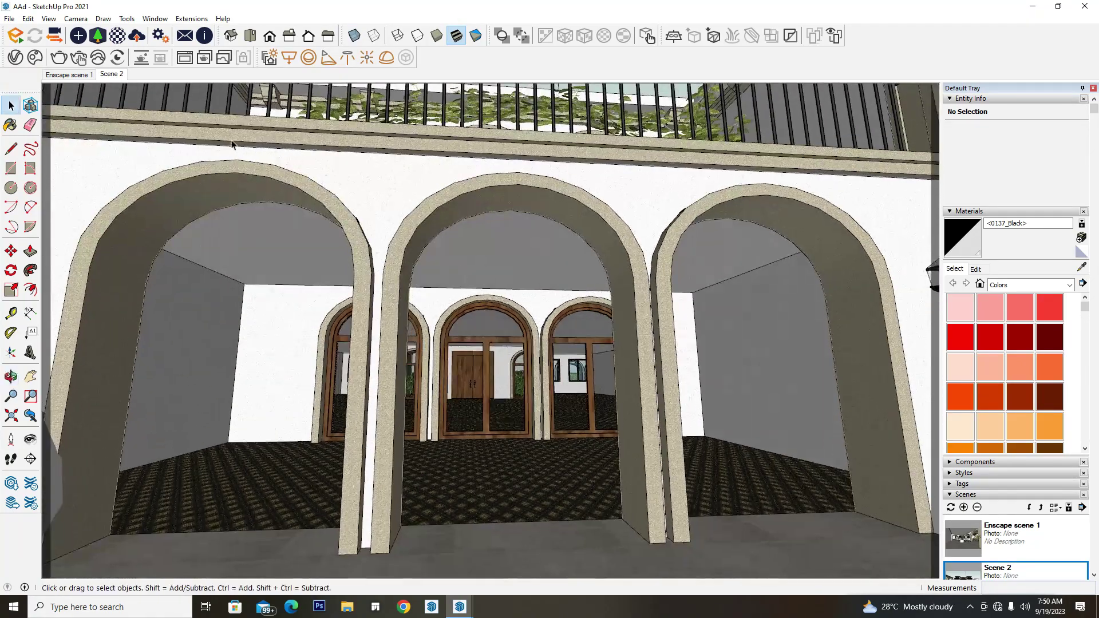
Step: Place a V-Ray Rectangle Light on the loggia ceiling, then return to the Scene 2 view
click(289, 57)
click(274, 218)
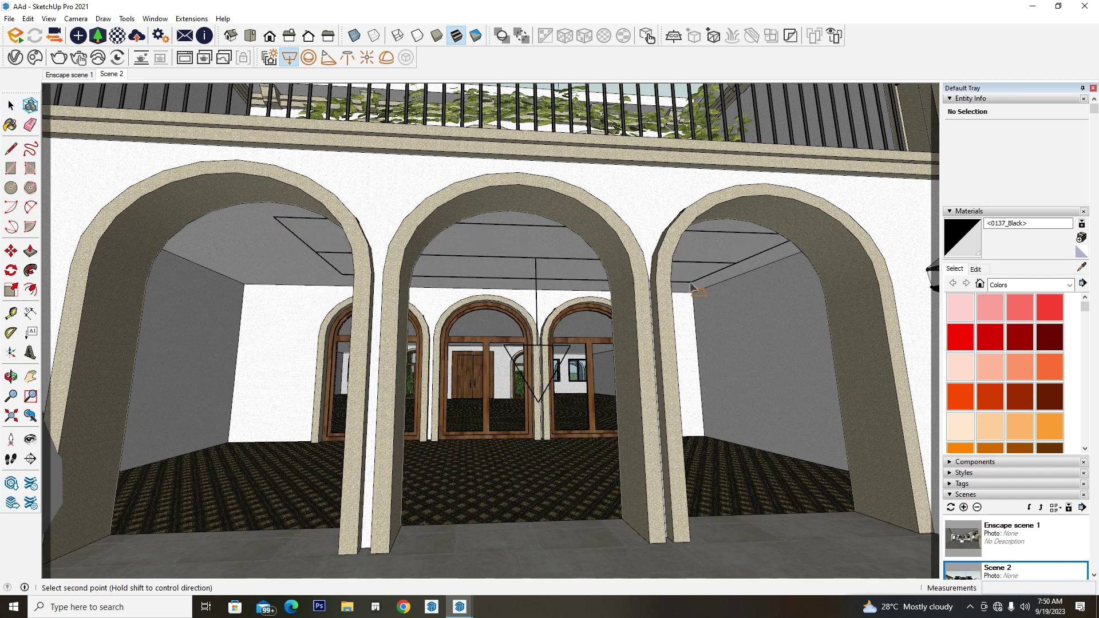
middle_drag(691, 286, 288, 248)
key(space)
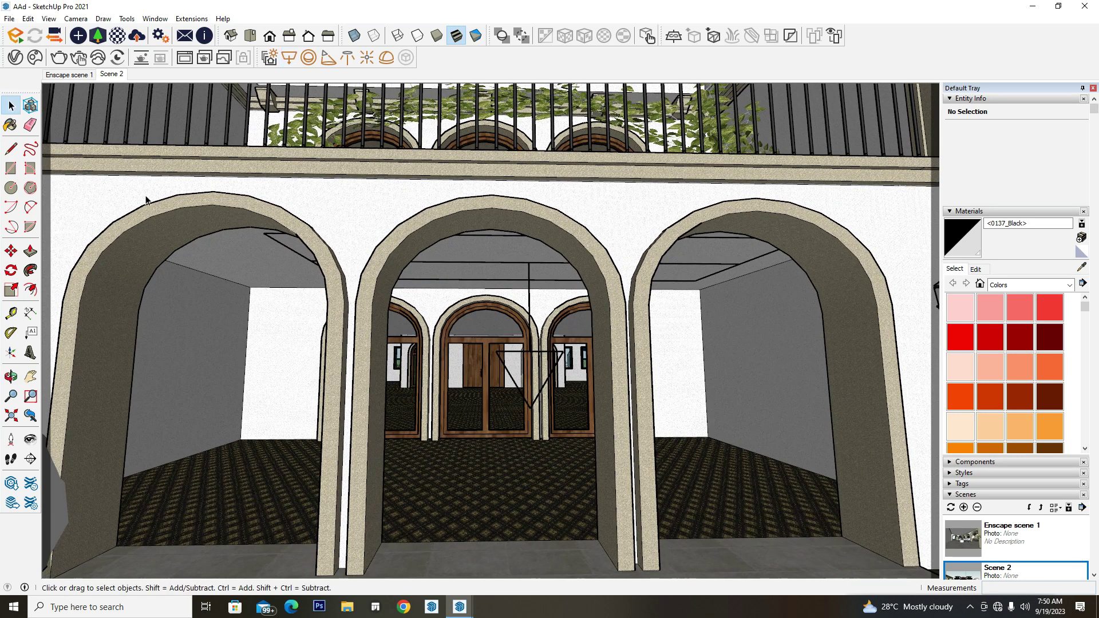
click(120, 75)
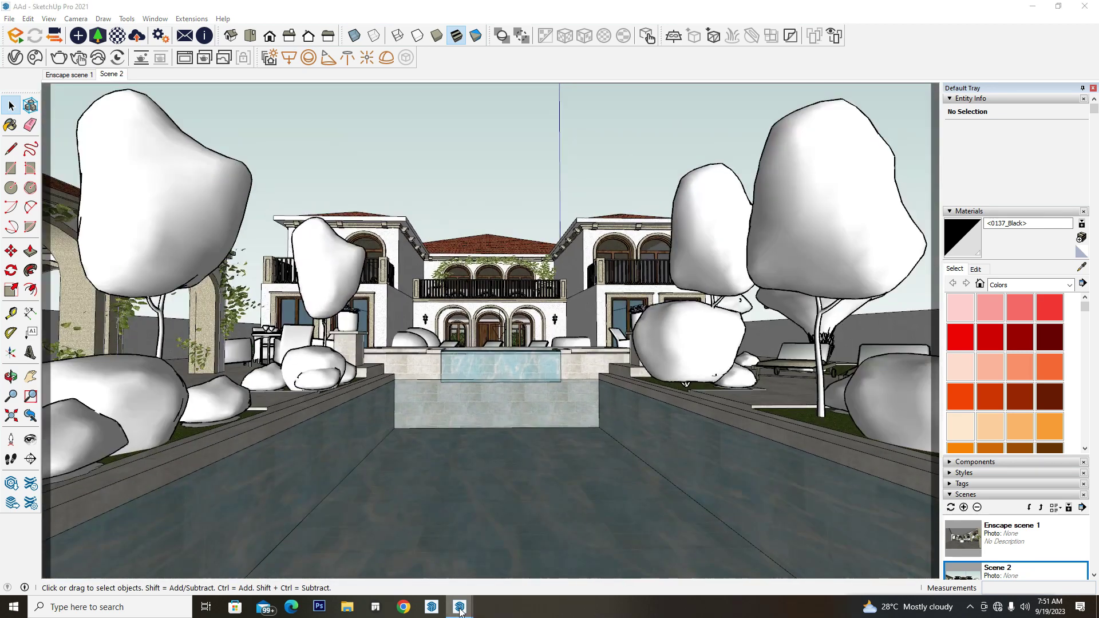
click(477, 583)
Step: Select Rectangle Light#1 in the Asset Editor's lights list and in the model
click(15, 35)
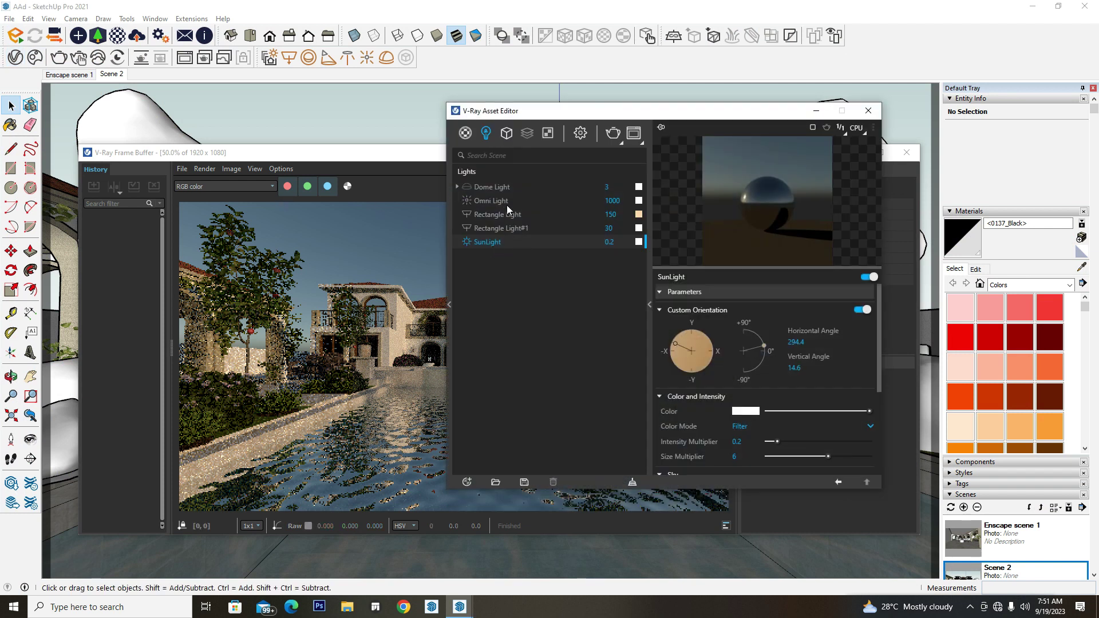
click(506, 216)
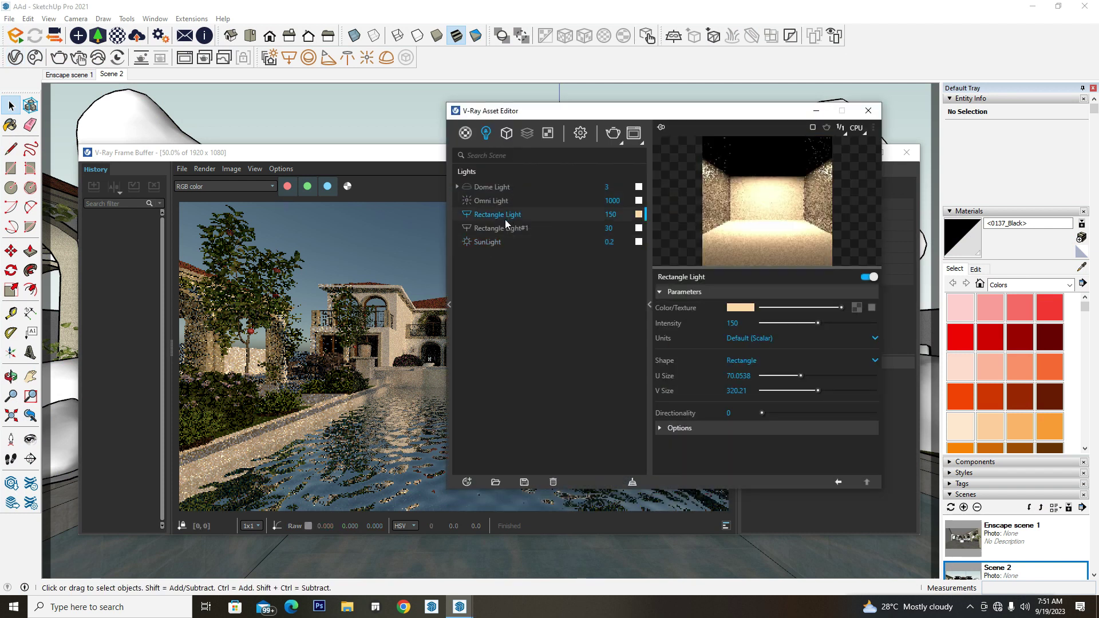
click(504, 228)
right_click(504, 227)
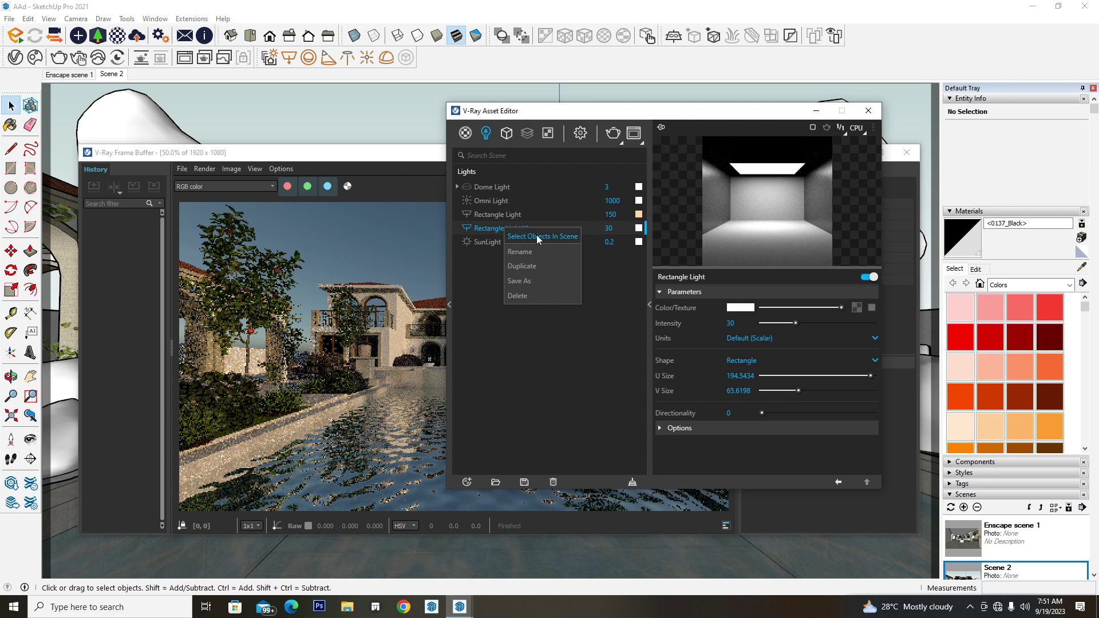
click(516, 236)
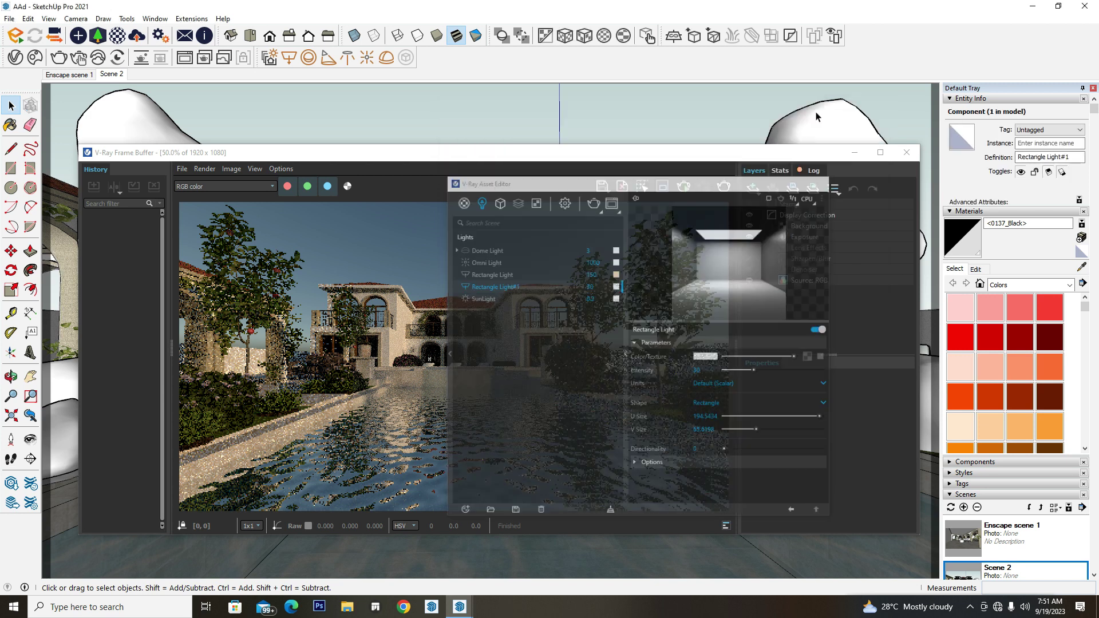
drag(721, 162, 686, 380)
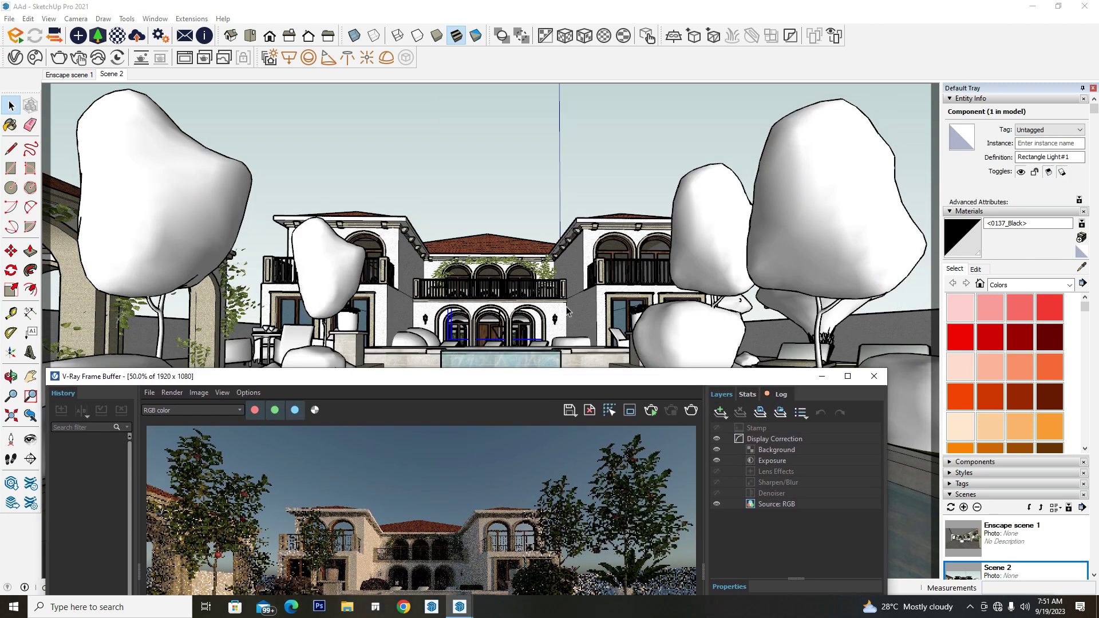
drag(544, 382, 561, 129)
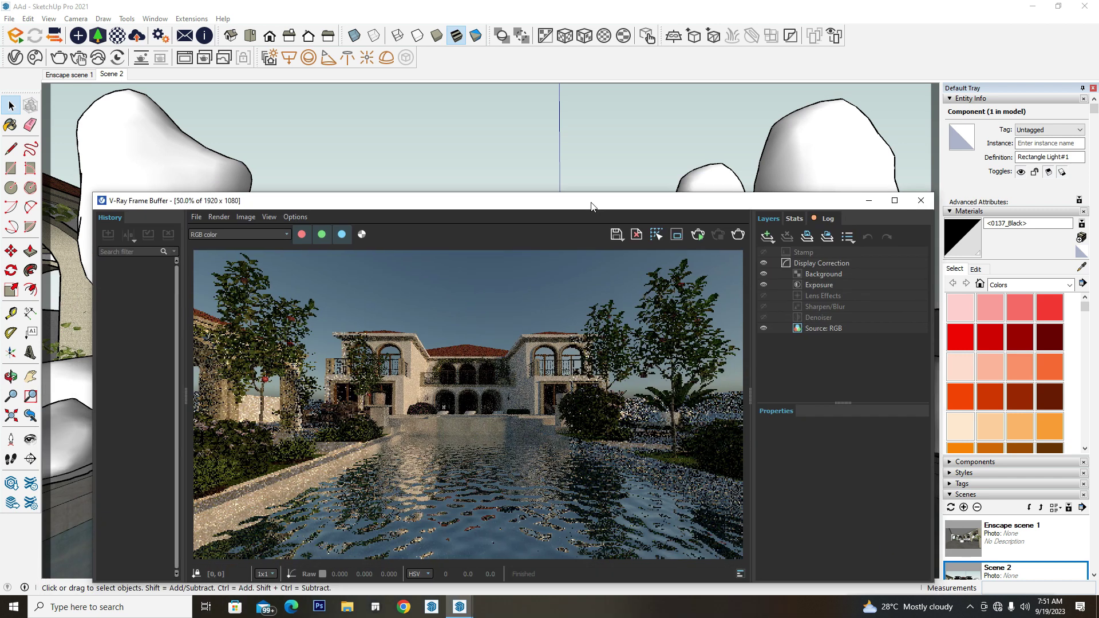
click(21, 59)
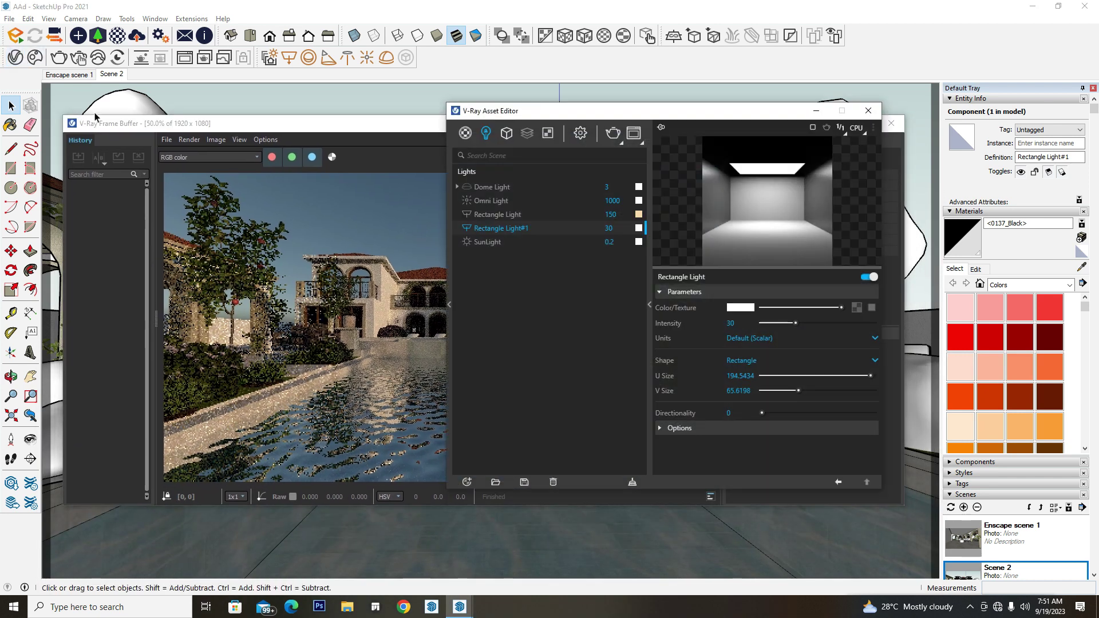
Step: Set Rectangle Light#1's intensity to 150 and its colour temperature to 4000 K
double_click(743, 324)
text(150)
key(Return)
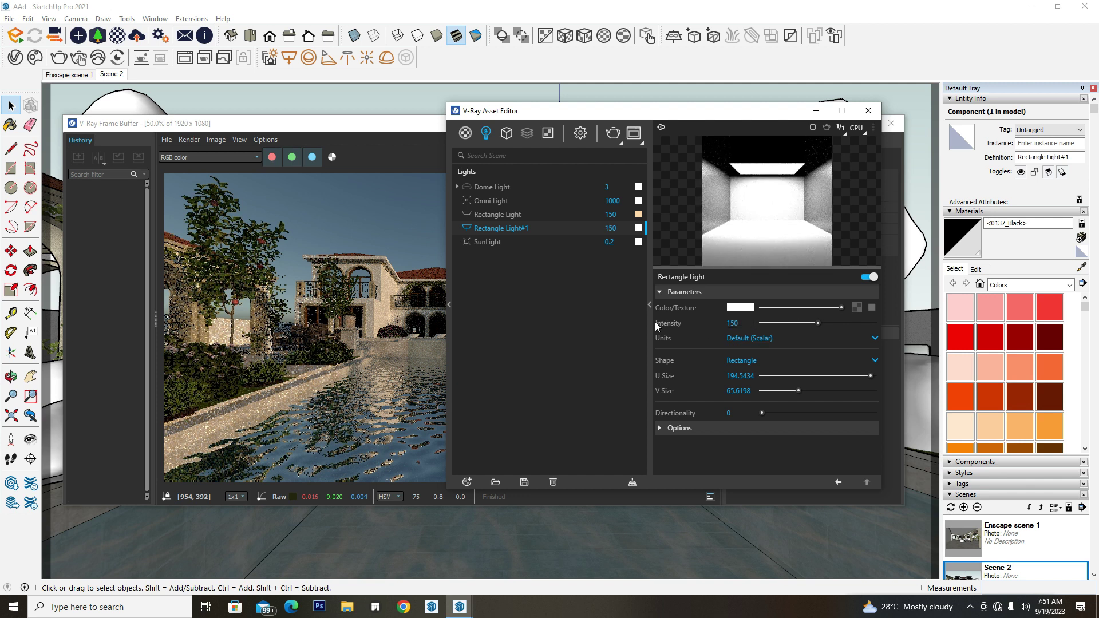
click(743, 308)
click(574, 359)
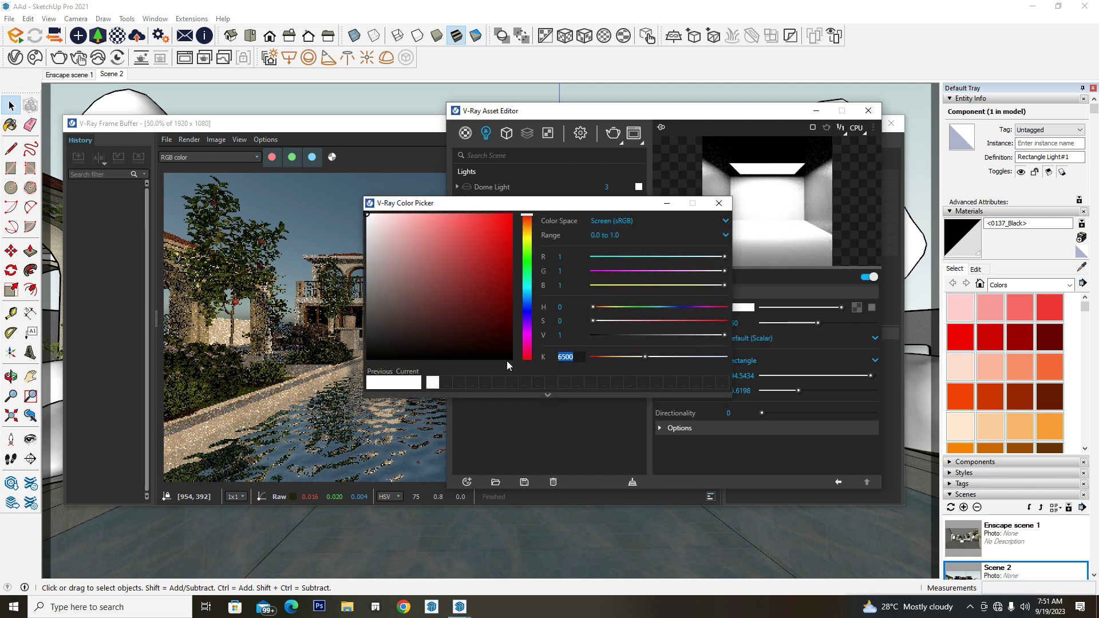
text(4000)
key(Return)
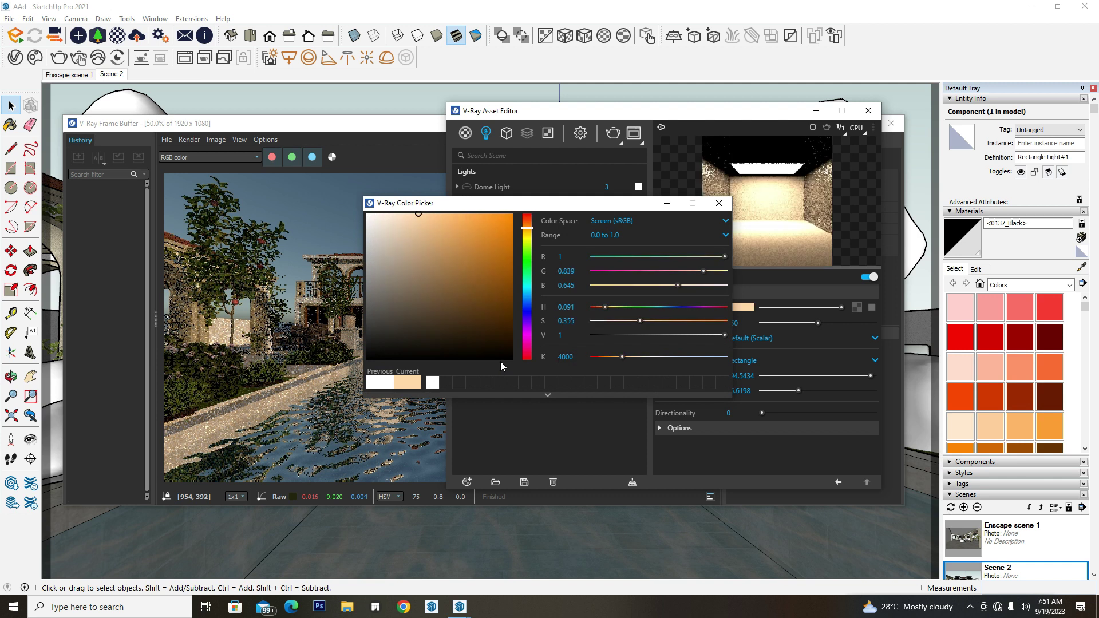
click(719, 203)
click(720, 426)
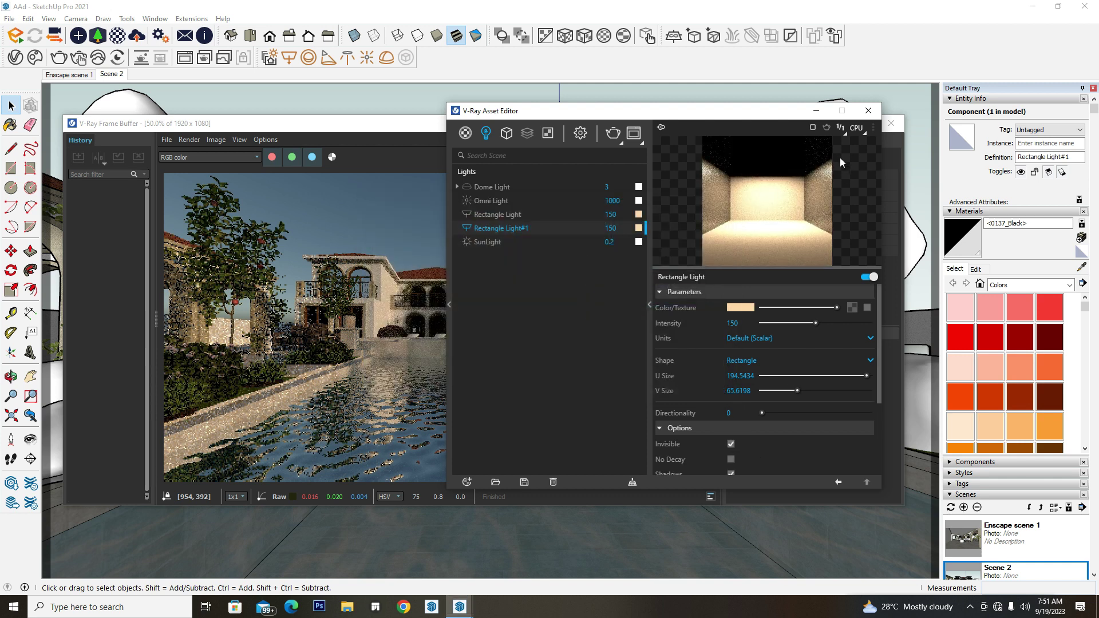
click(868, 111)
Step: Render the courtyard view in V-Ray, stop it once finished, and return to the SketchUp model
click(708, 157)
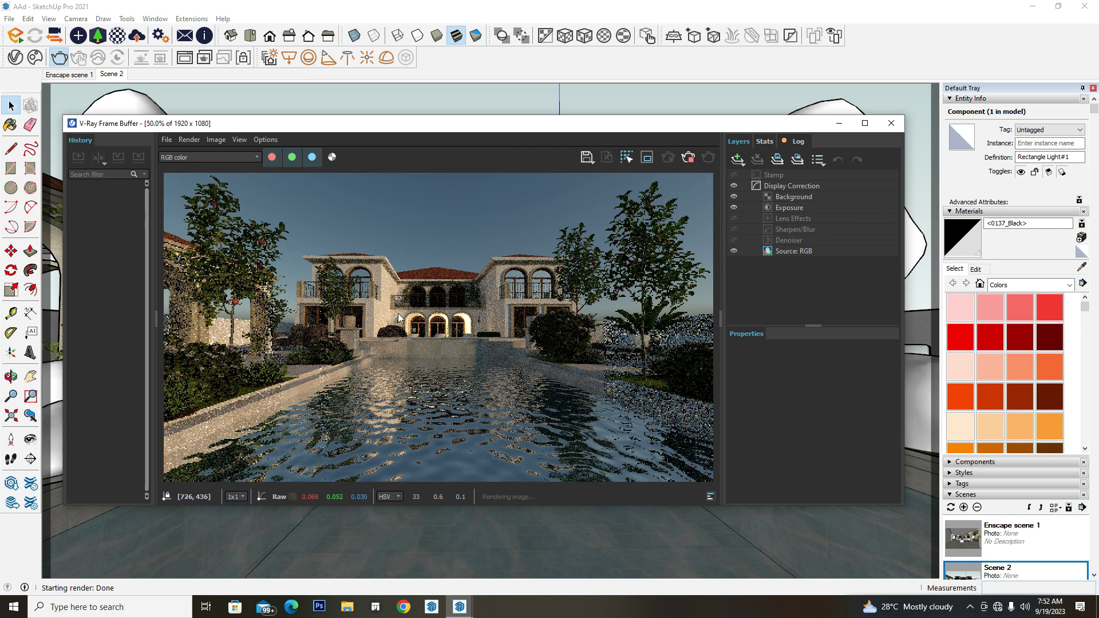
click(689, 161)
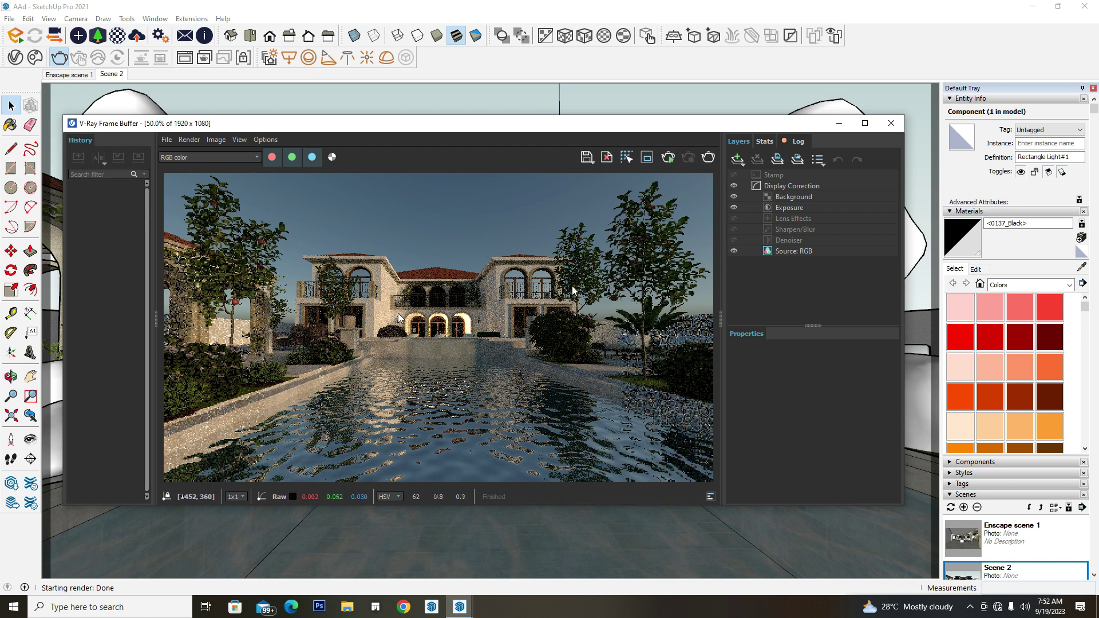
click(459, 607)
click(17, 65)
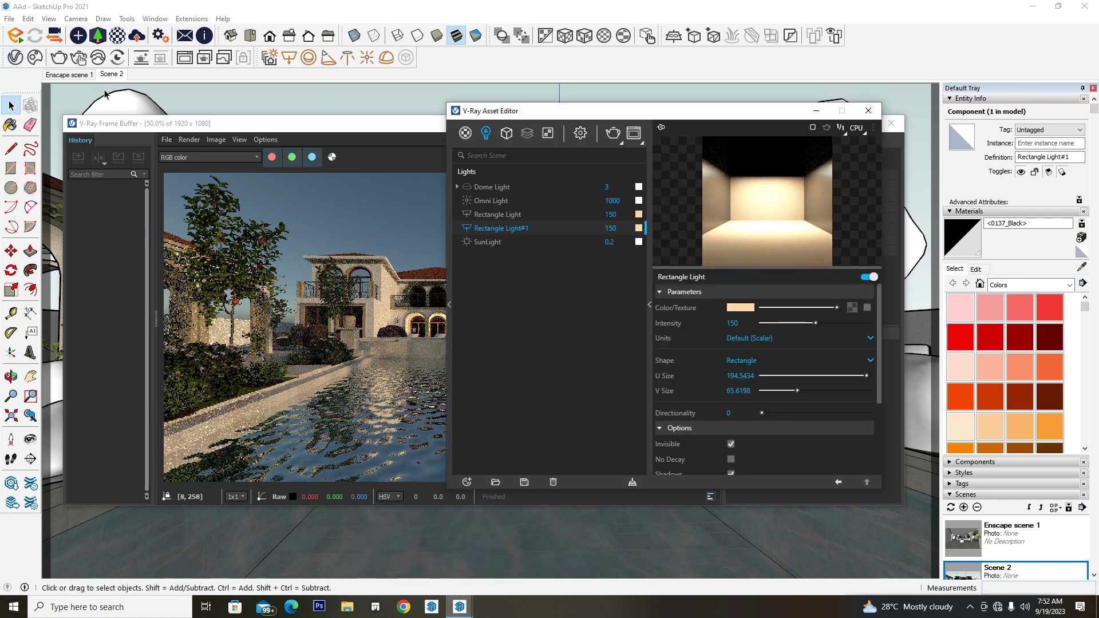
Step: Set Rectangle Light#1's colour to 9000 K, push it bluer (about 11986 K), and close the V-Ray windows
click(738, 309)
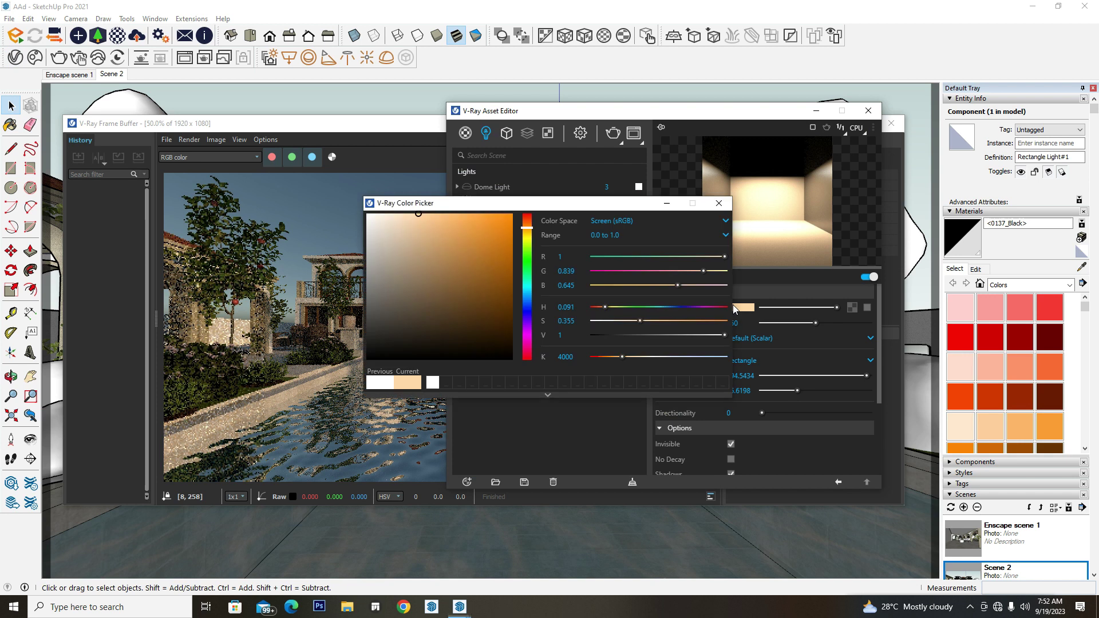
text(9000)
key(Return)
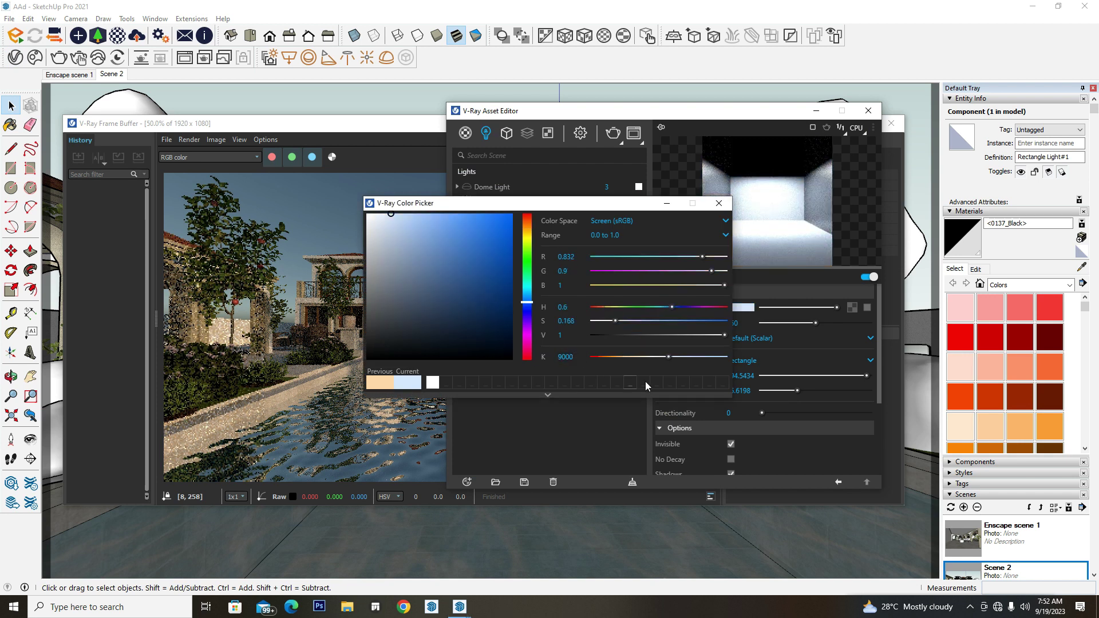
click(719, 203)
click(740, 310)
click(415, 215)
click(720, 203)
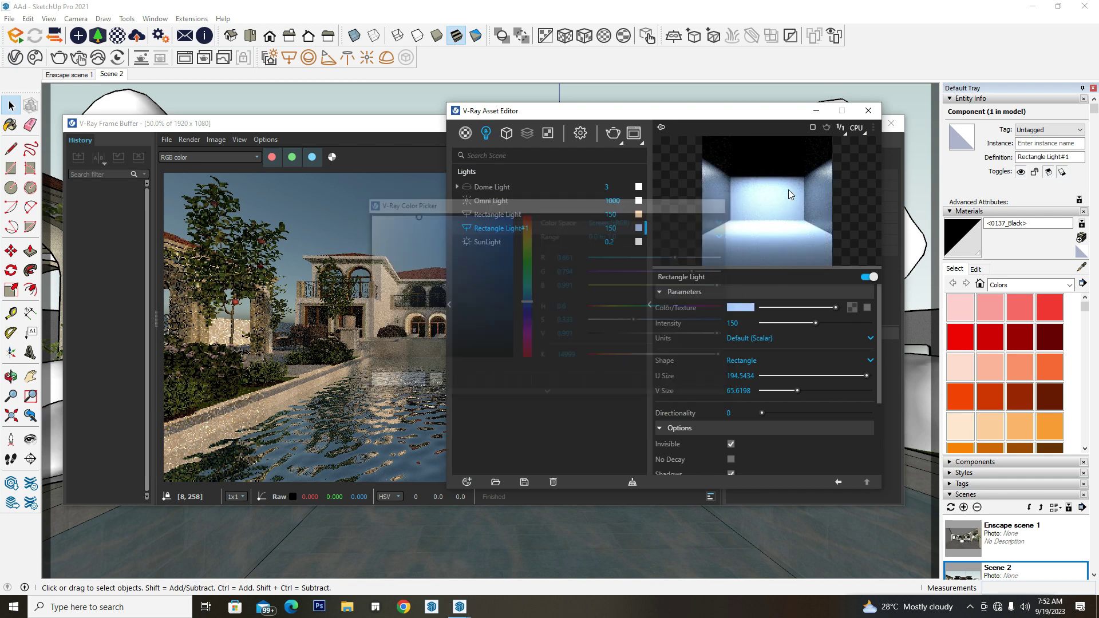
click(869, 111)
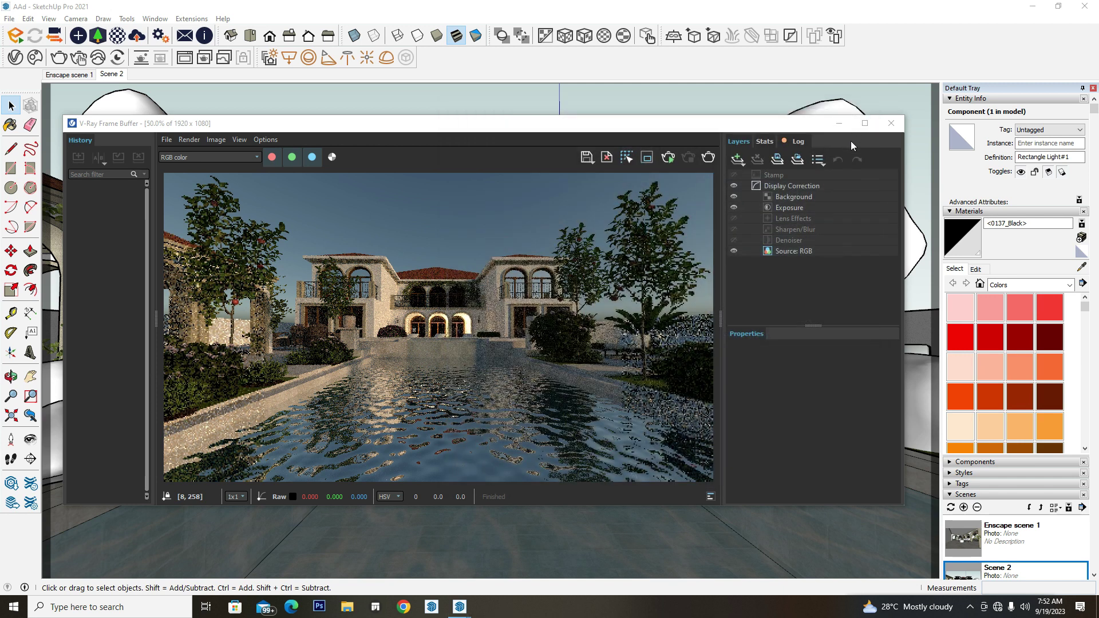
click(839, 123)
Step: Frame the central arches and begin a Ctrl-copy move of the rectangle light
scroll(483, 340, up, 5)
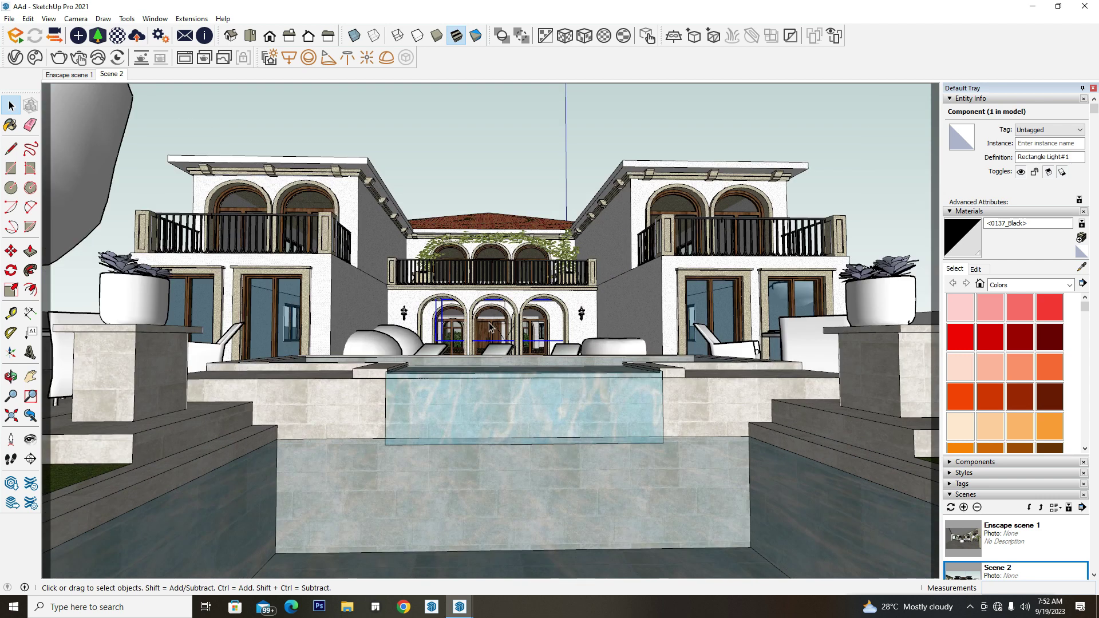
middle_drag(486, 349, 499, 376)
scroll(506, 335, up, 2)
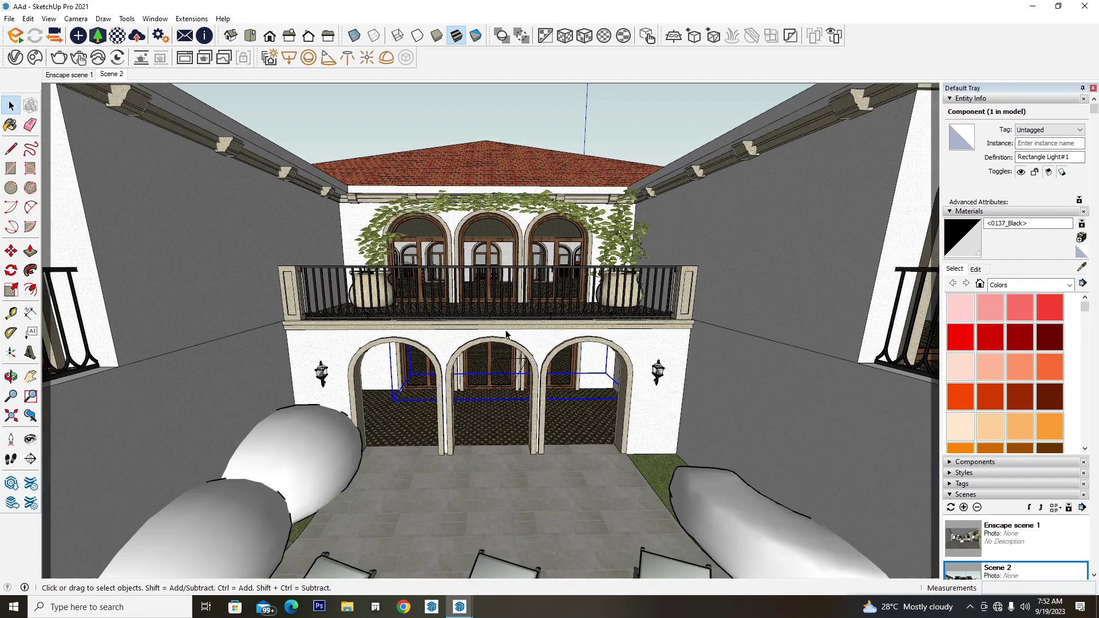
middle_drag(508, 341, 509, 367)
key(m)
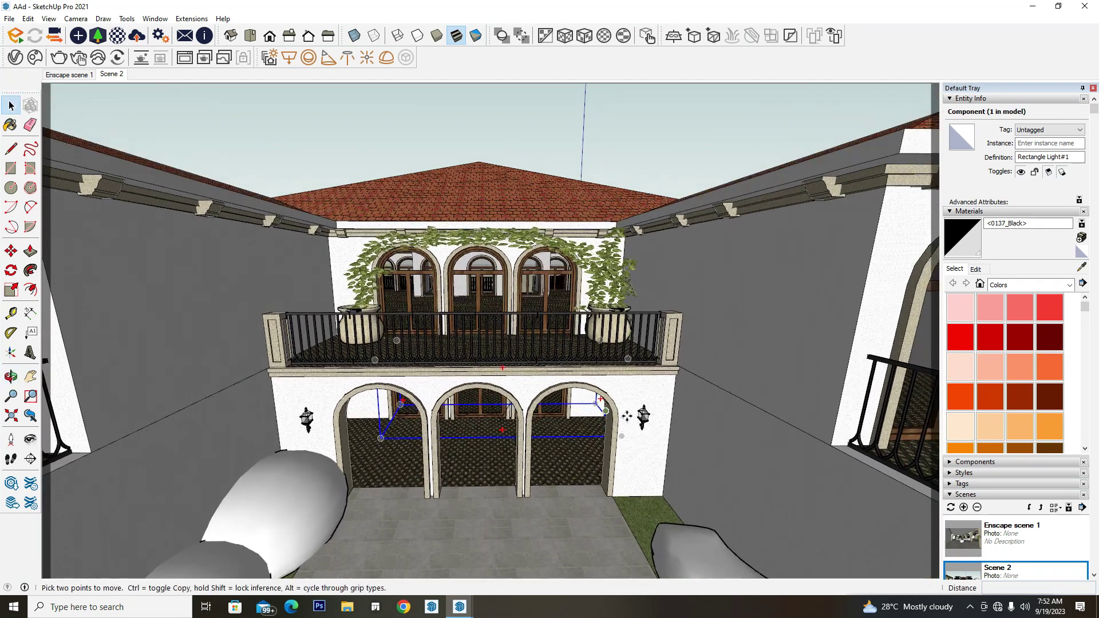
key(ctrl)
click(731, 442)
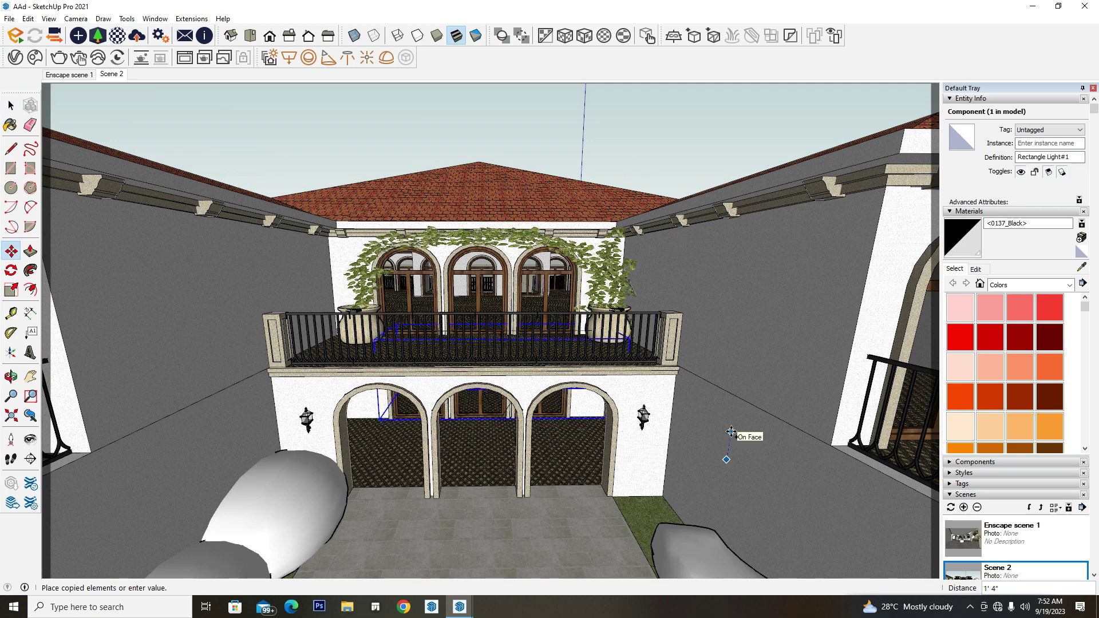
Step: Drop the light copy onto the upper balcony floor and bring up its context options
middle_drag(732, 433, 494, 347)
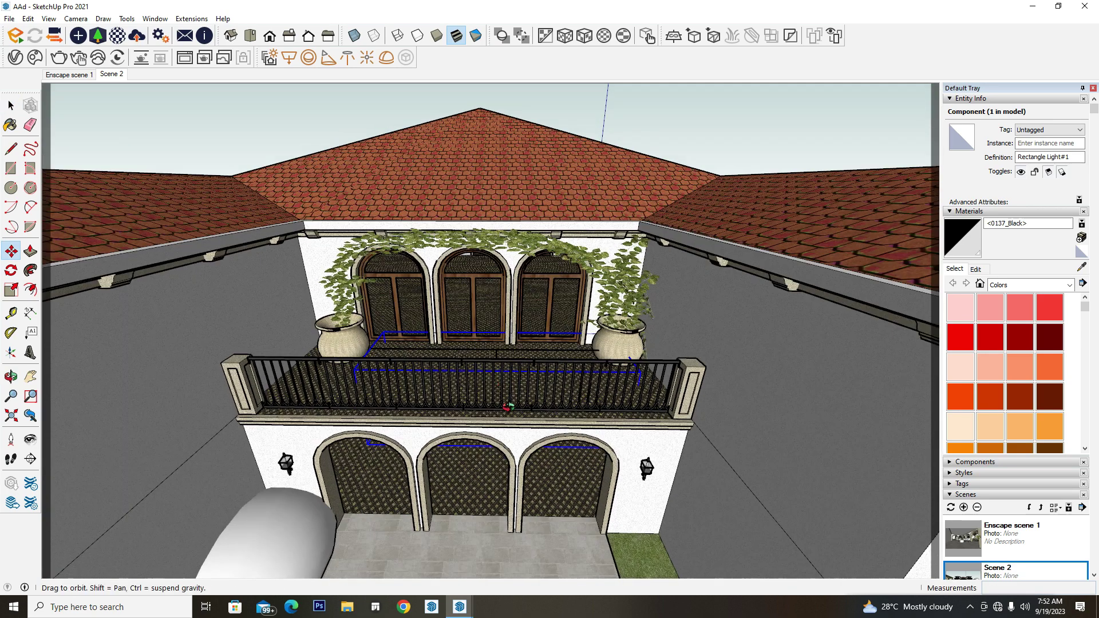
scroll(494, 347, up, 3)
scroll(495, 347, up, 3)
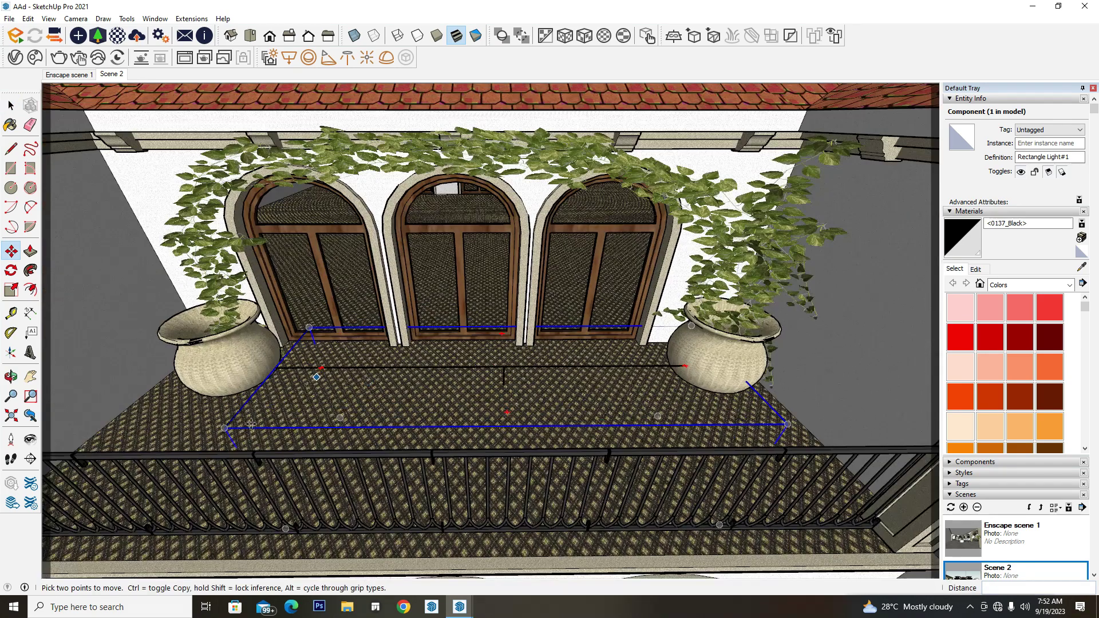
click(228, 429)
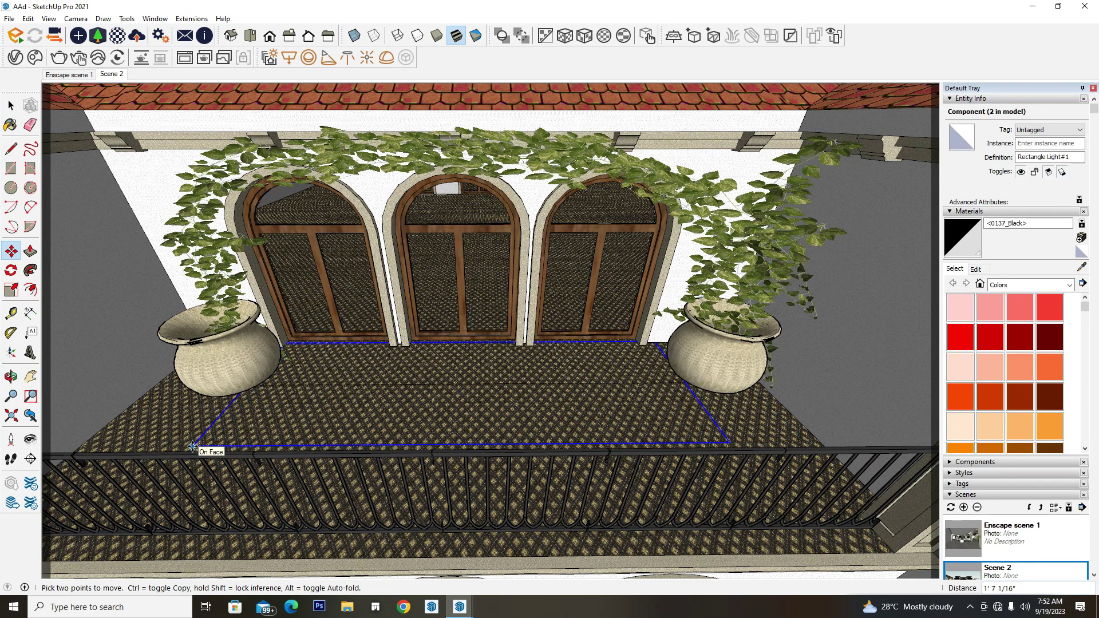
click(193, 446)
middle_drag(243, 443, 360, 392)
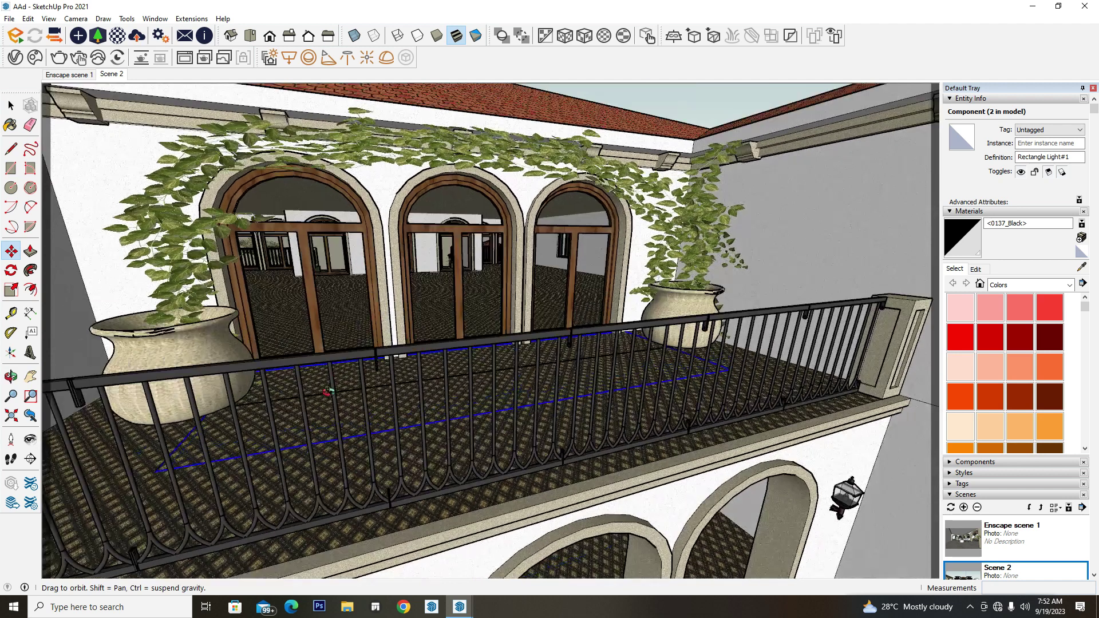
key(space)
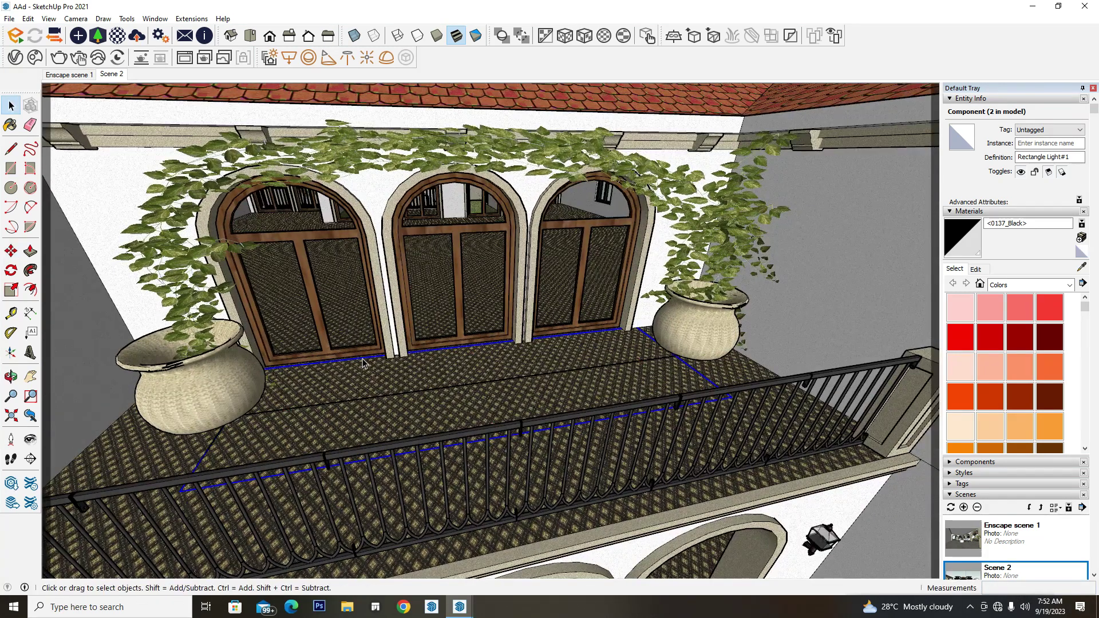
right_click(363, 363)
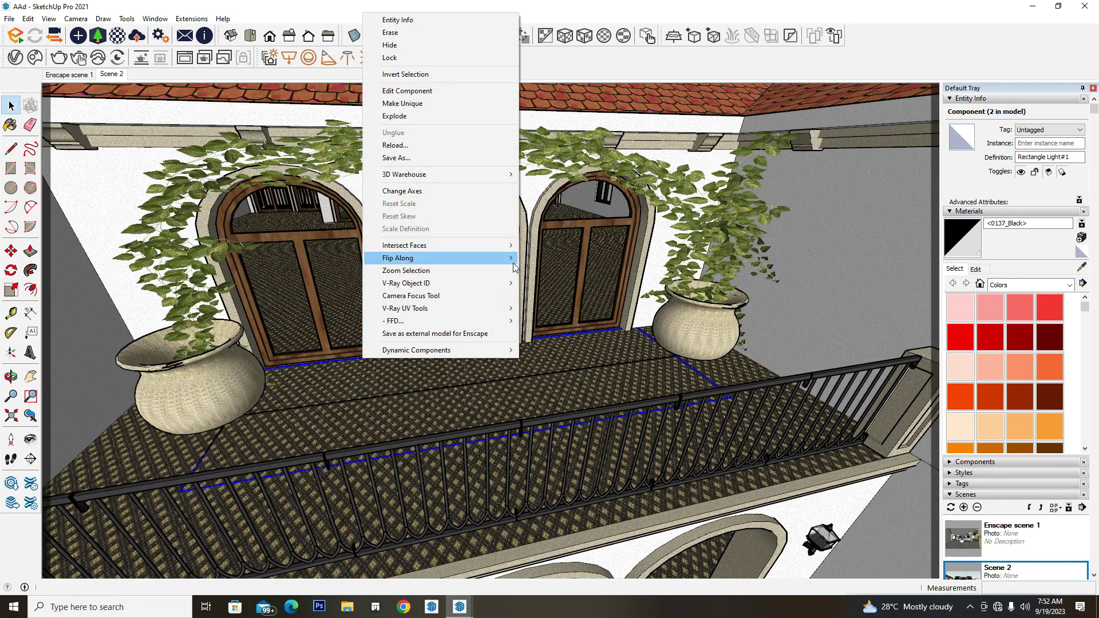
Step: Flip the copied light along its green and red axes
click(566, 283)
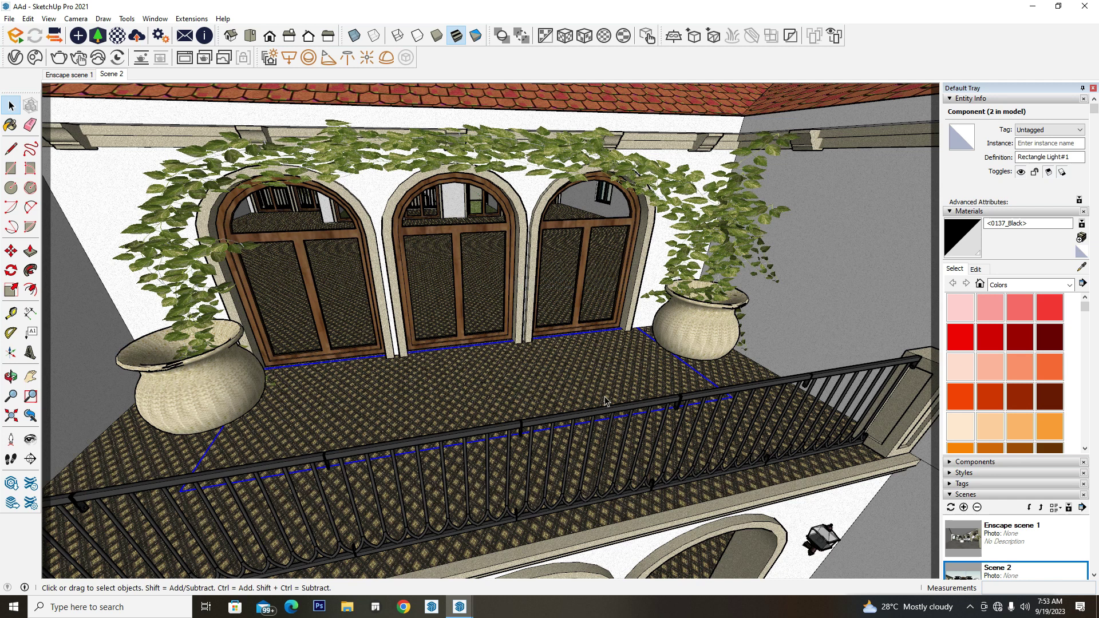
right_click(677, 360)
mouse_move(712, 257)
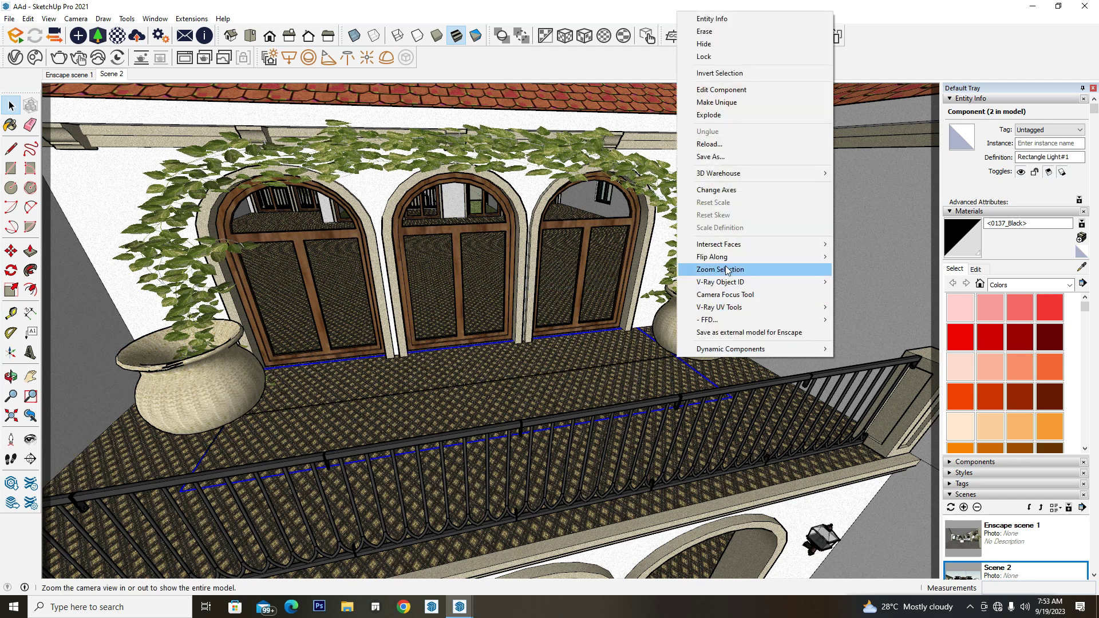
click(876, 270)
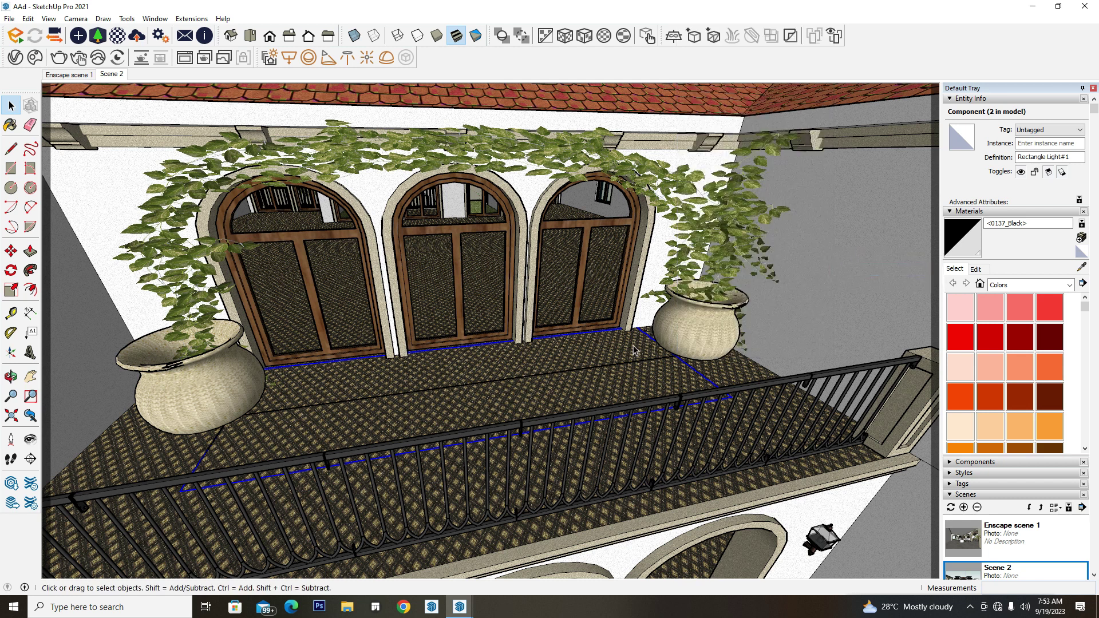
right_click(687, 367)
mouse_move(738, 262)
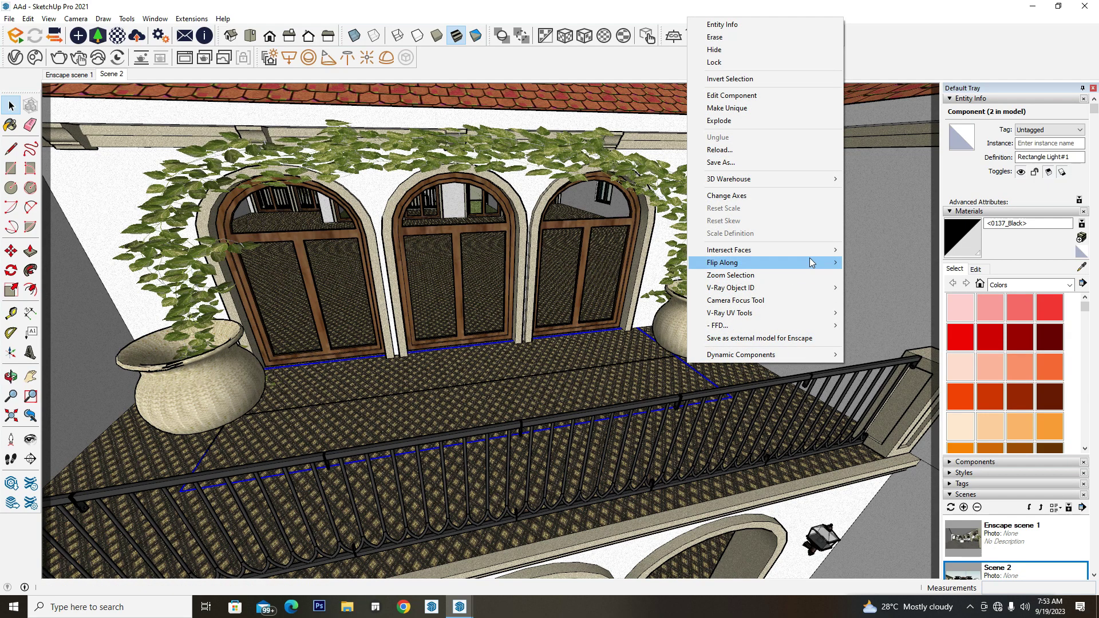
click(884, 266)
Step: Orbit to a level view of the balcony and flip the light along green again
mouse_move(639, 355)
middle_down()
mouse_move(535, 237)
mouse_move(546, 197)
middle_up()
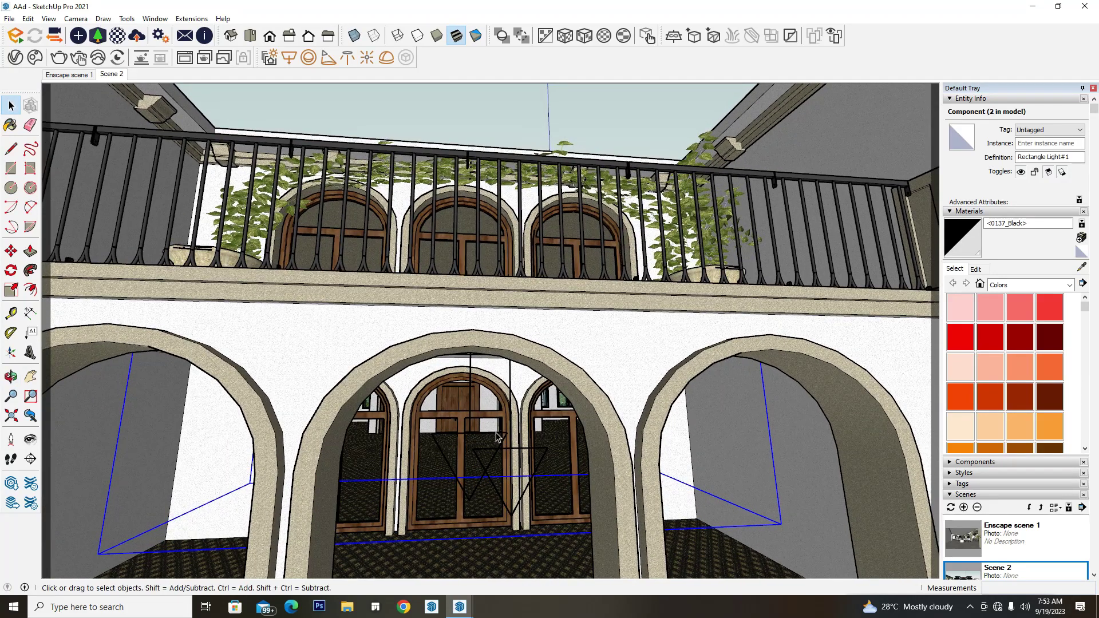
middle_drag(496, 436, 515, 339)
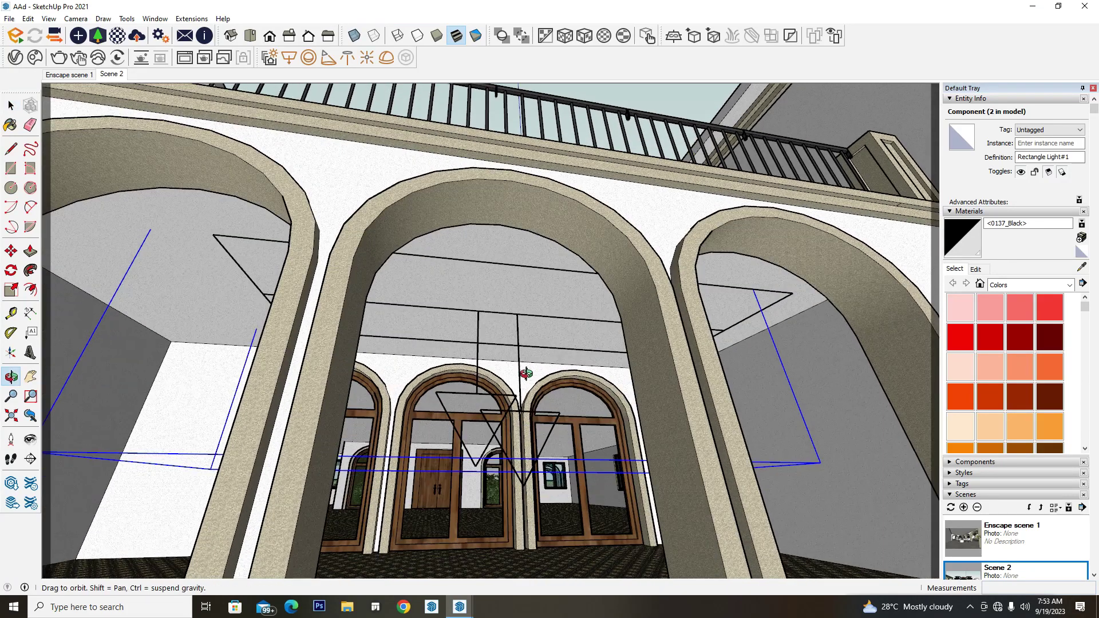
middle_drag(516, 340, 481, 378)
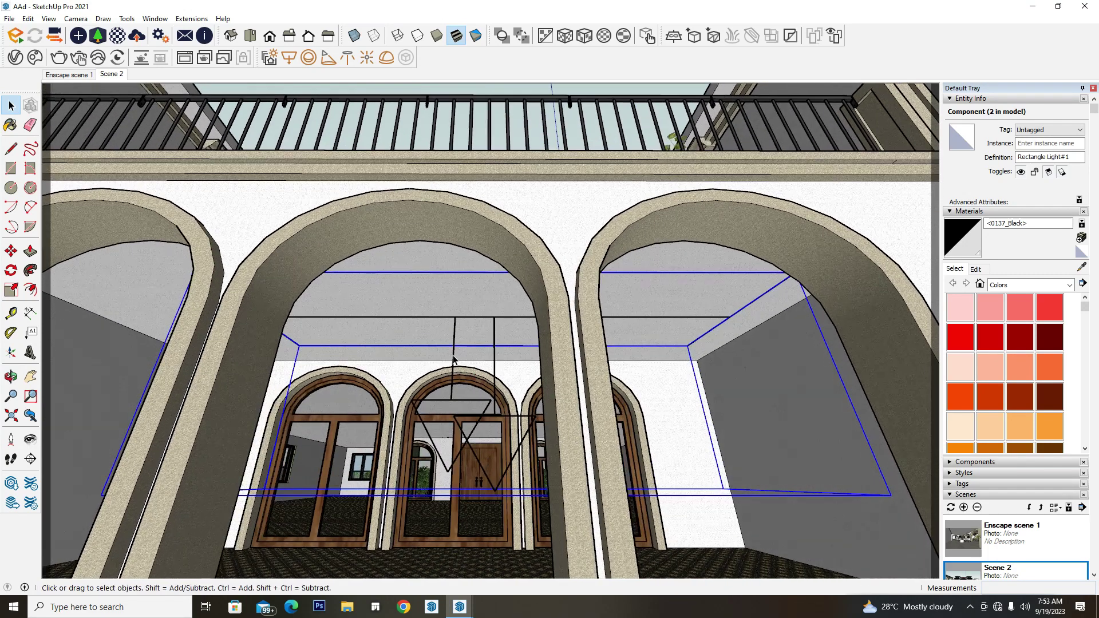
middle_drag(459, 354, 475, 431)
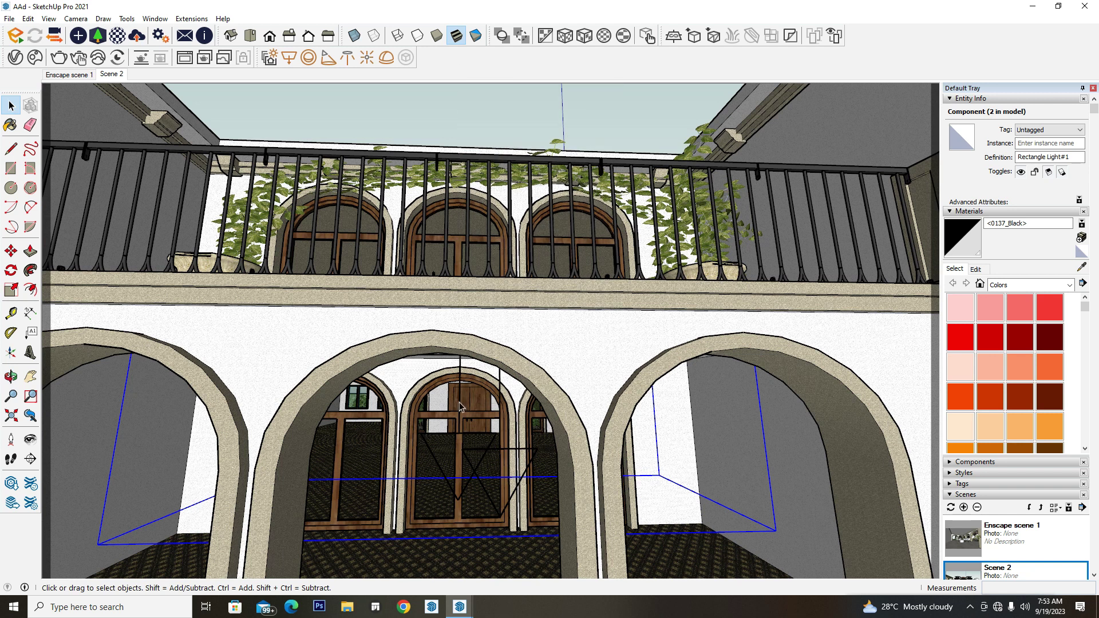
right_click(460, 406)
mouse_move(541, 301)
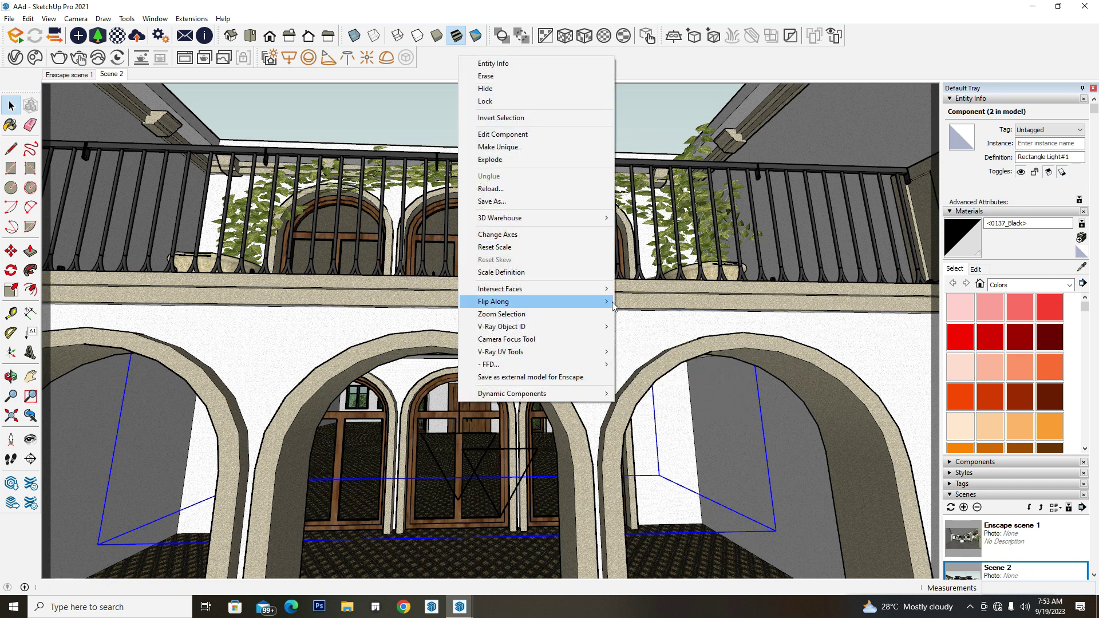
mouse_move(494, 301)
click(644, 315)
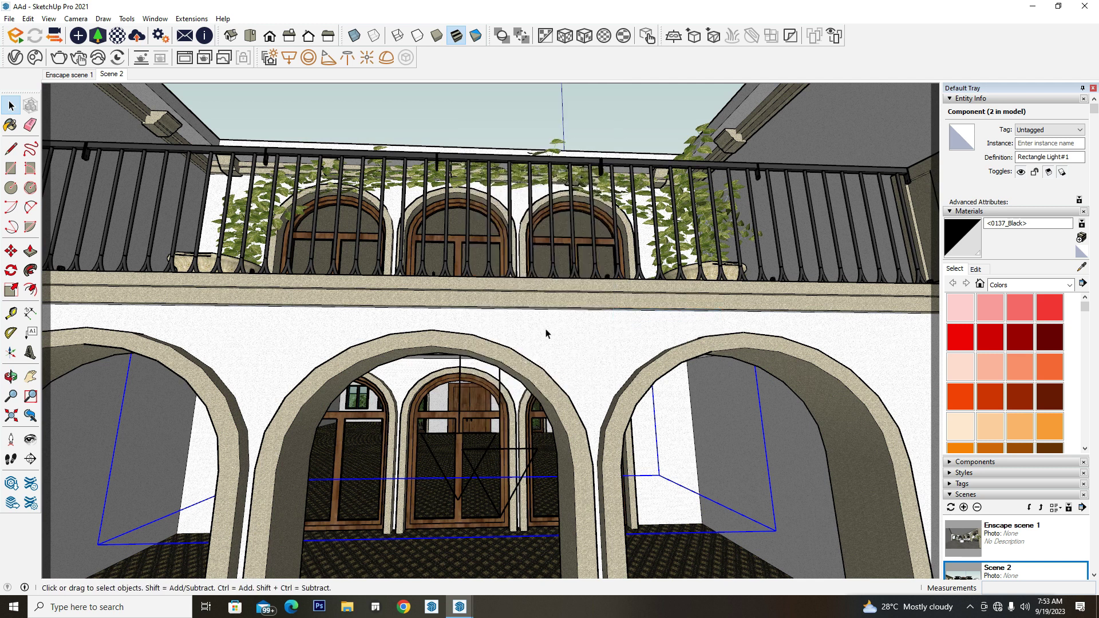
Step: Rotate the light about a centre point on the balcony wall
key(q)
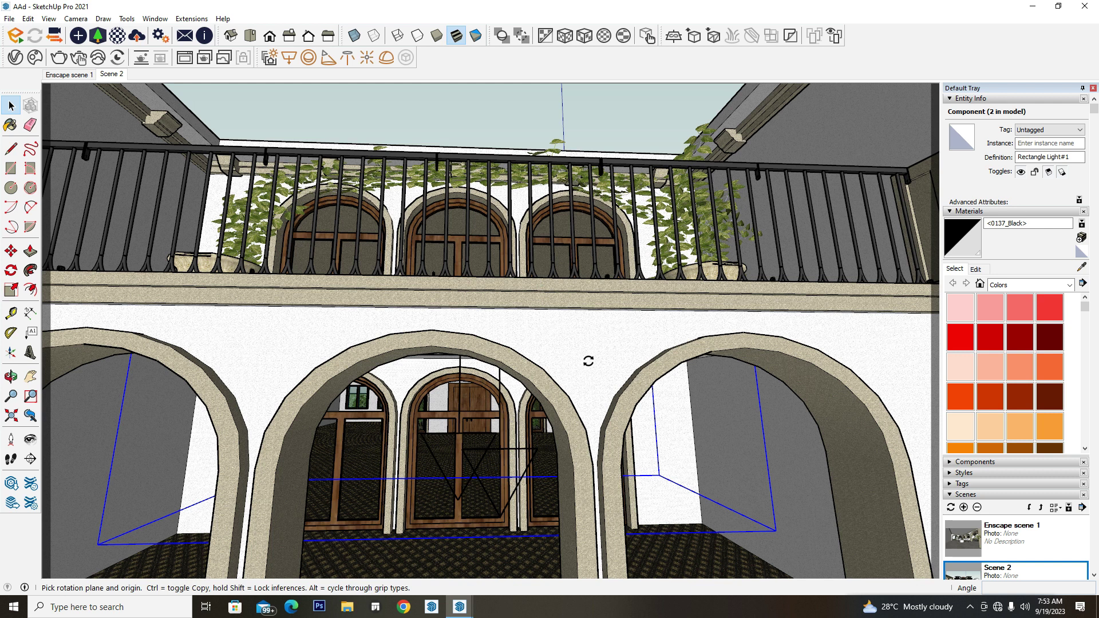
click(613, 332)
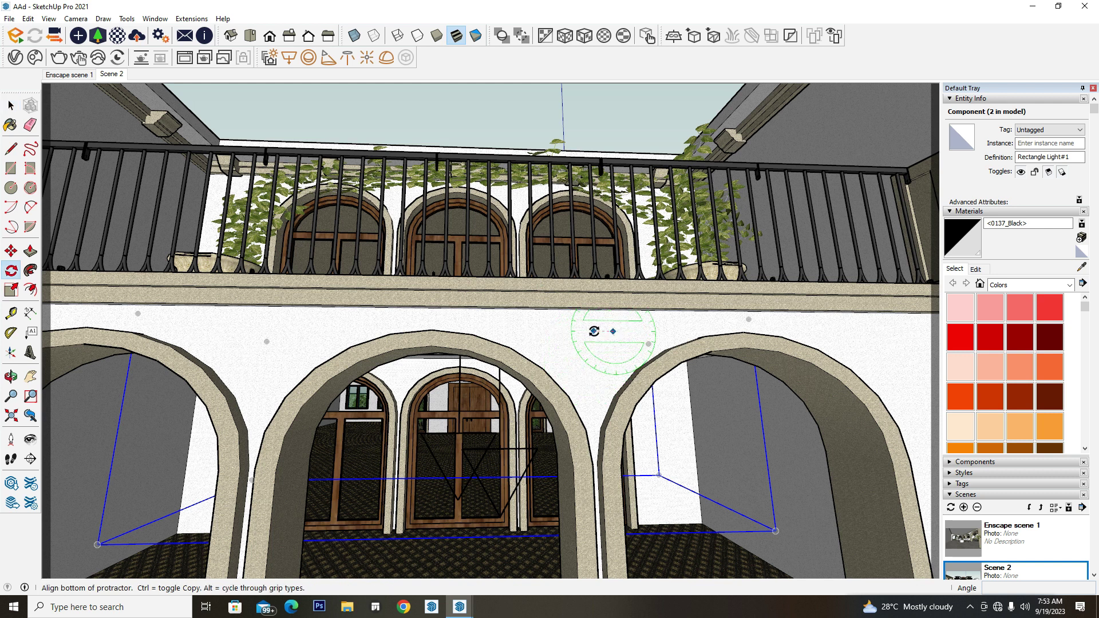
click(594, 331)
click(641, 336)
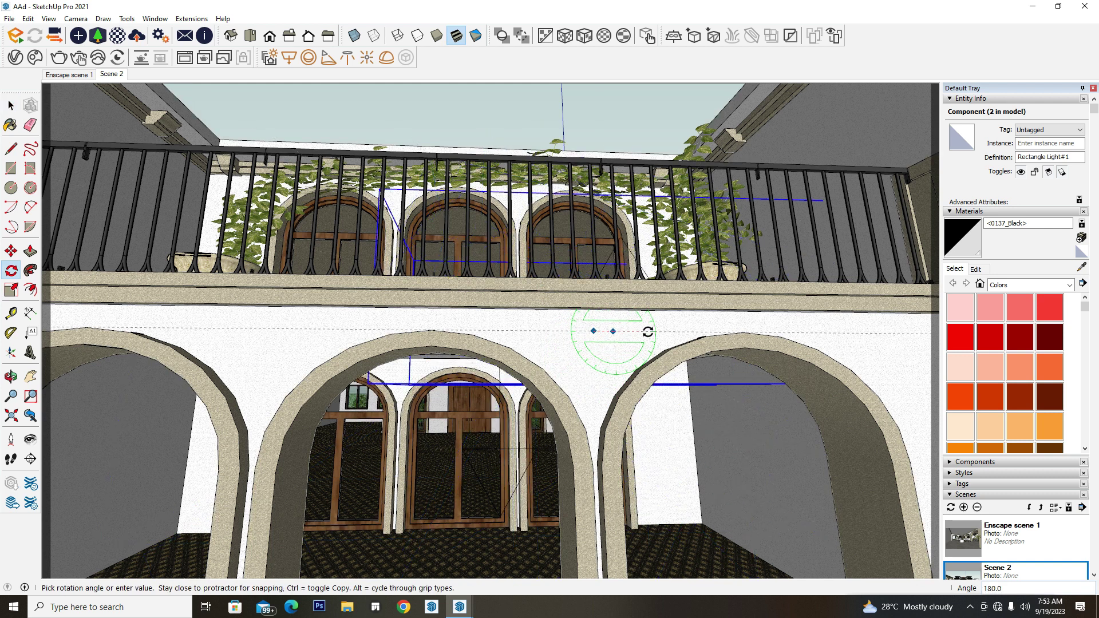
Step: Move the light so it lies flat on the balcony floor between the two planters
mouse_move(597, 337)
middle_down()
mouse_move(586, 411)
mouse_move(576, 366)
middle_up()
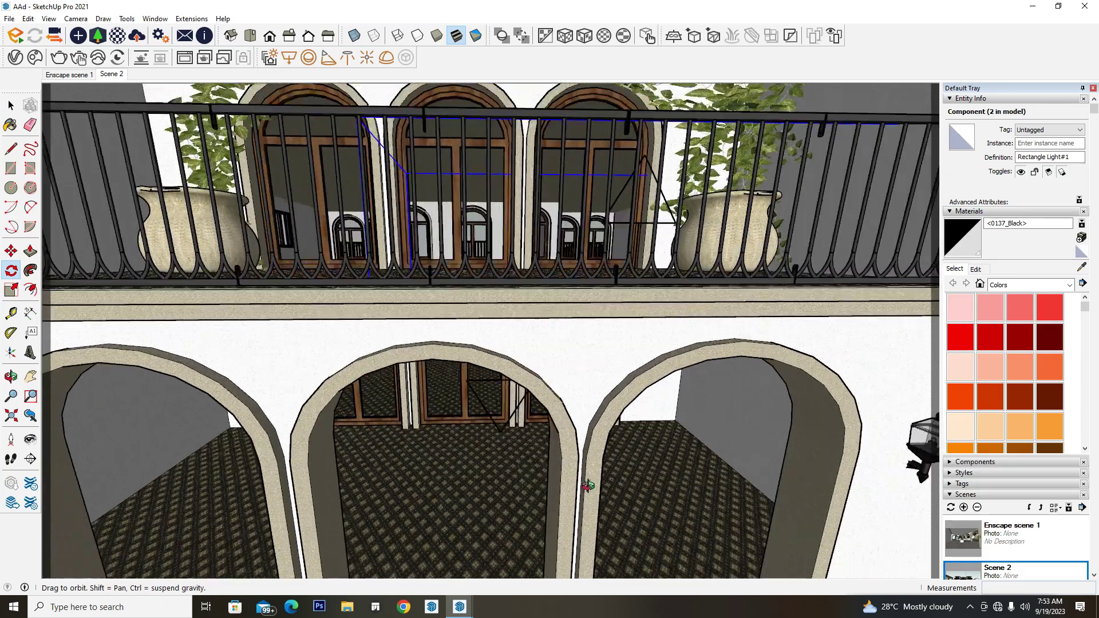
scroll(576, 366, down, 5)
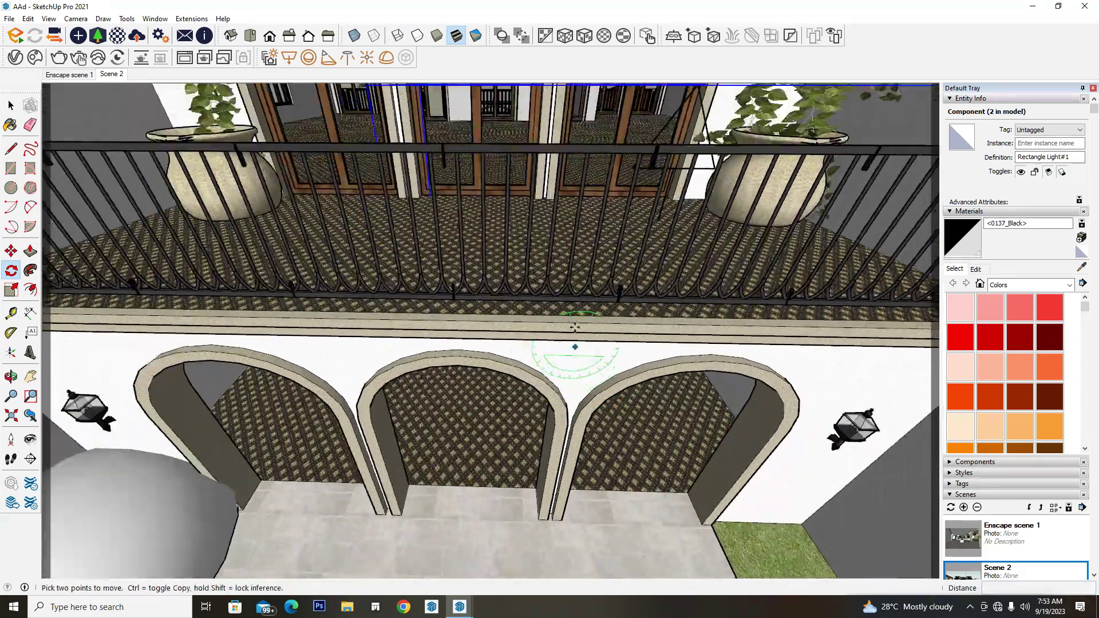
scroll(574, 321, down, 3)
scroll(506, 339, up, 3)
middle_drag(506, 339, 495, 320)
key(m)
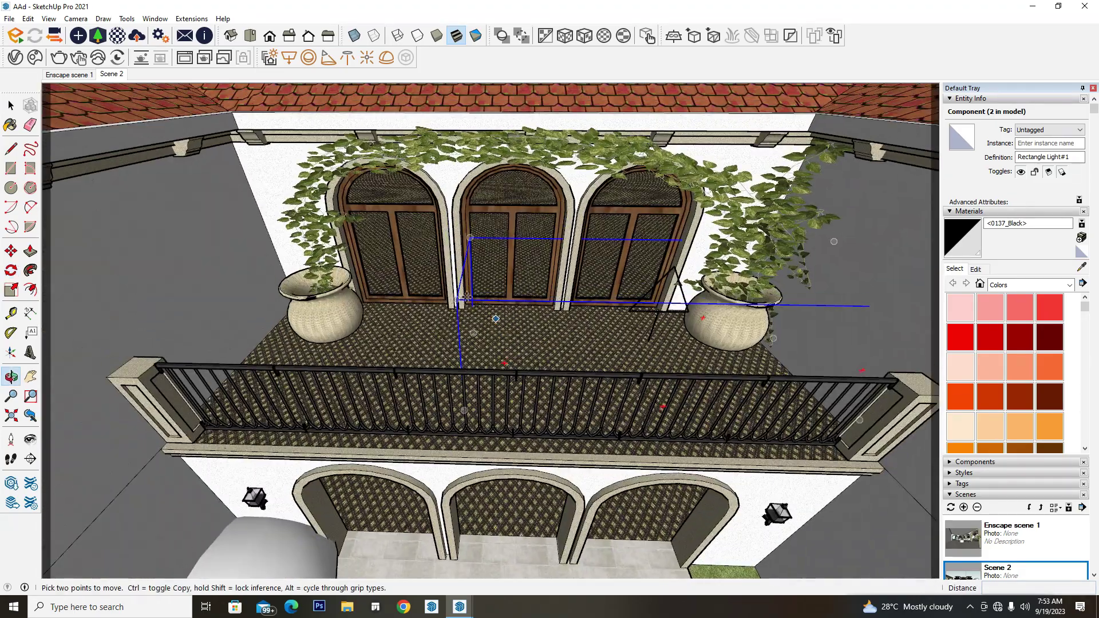
click(458, 303)
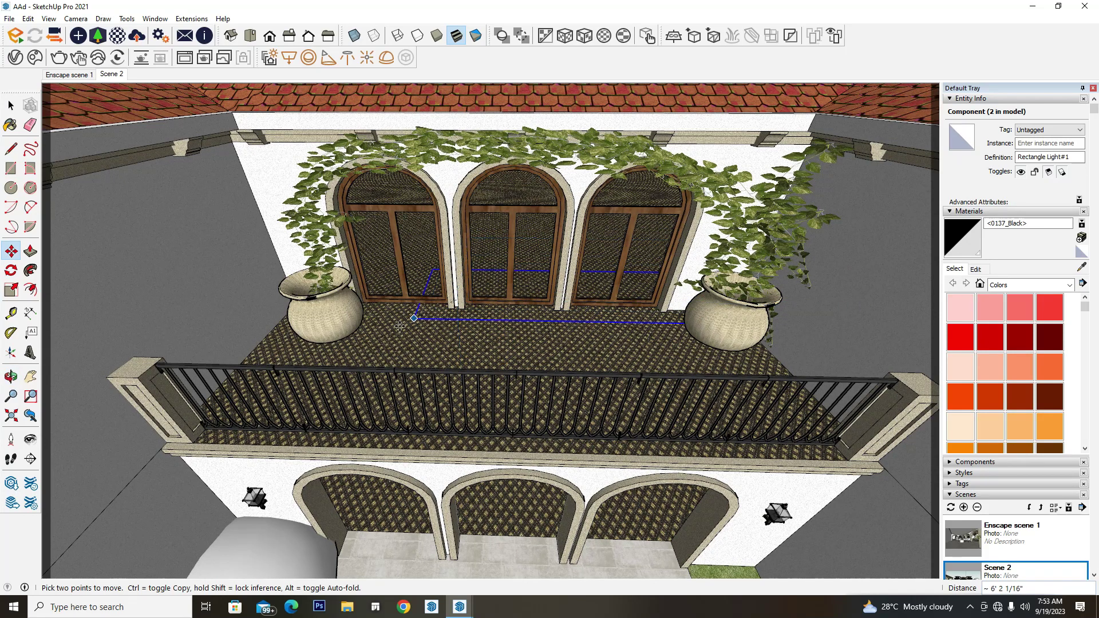
click(362, 348)
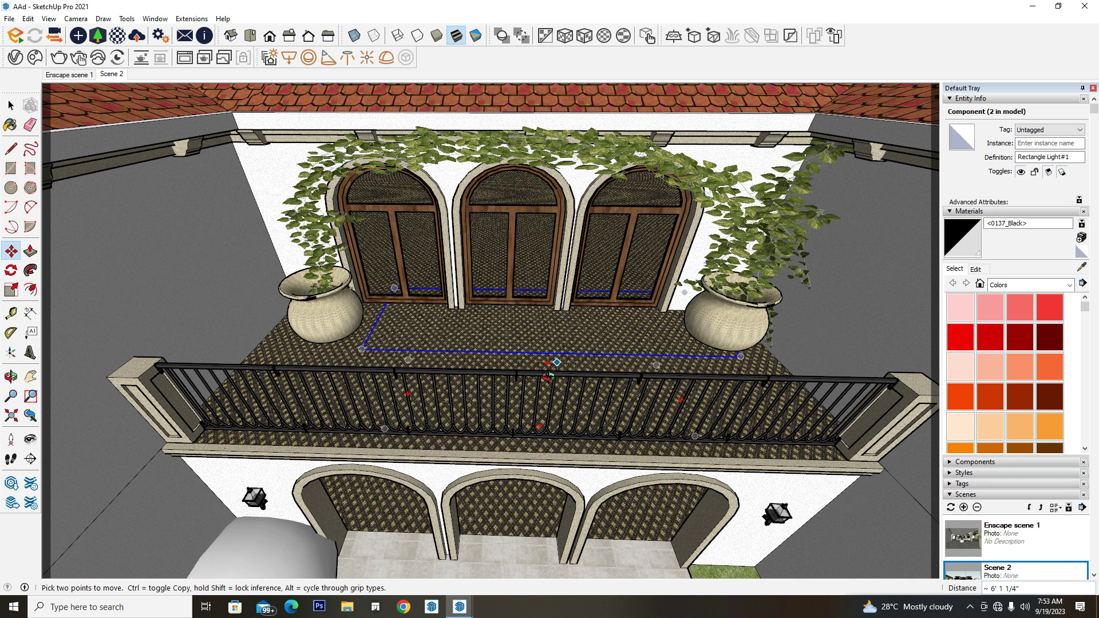
middle_drag(557, 362, 555, 355)
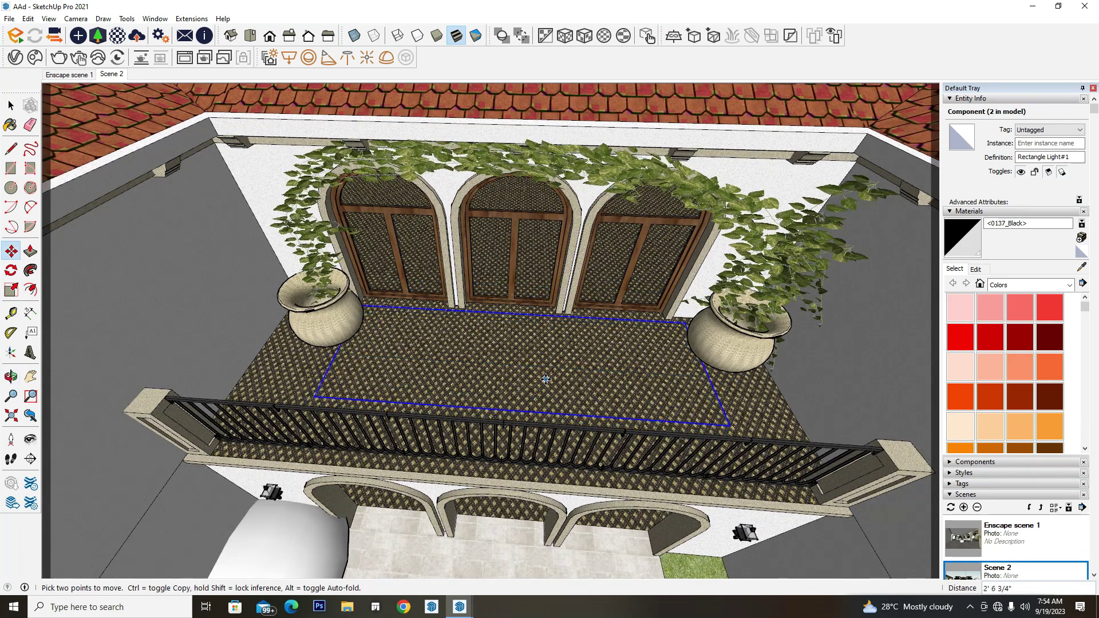
click(546, 379)
key(space)
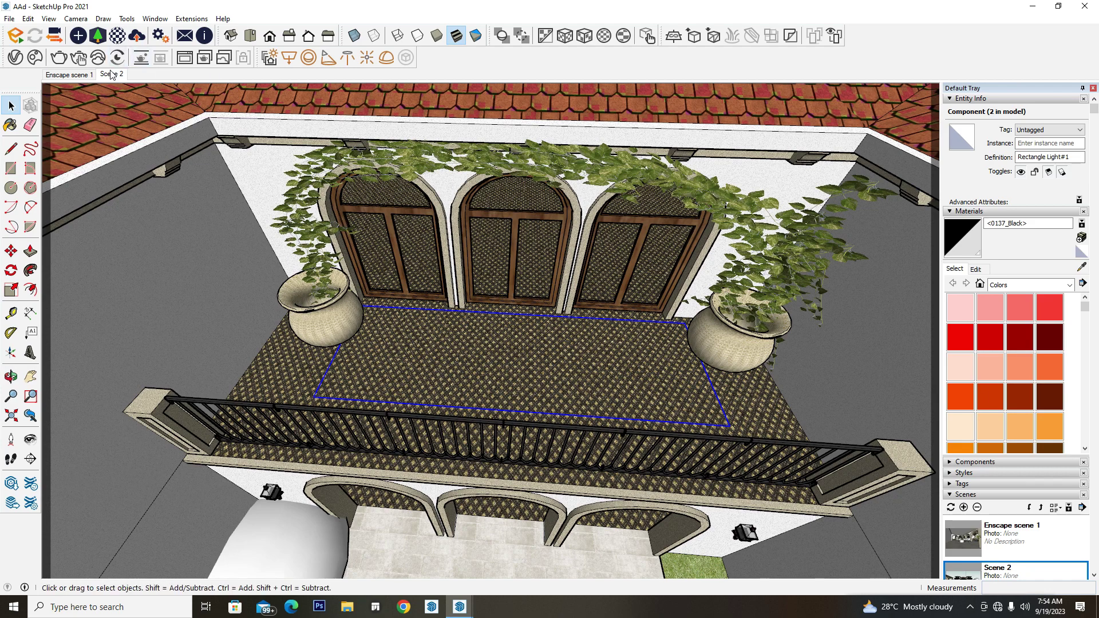
Step: Lift the light from the ground-floor arches to balcony level, starting and ending on Scene 2
click(111, 74)
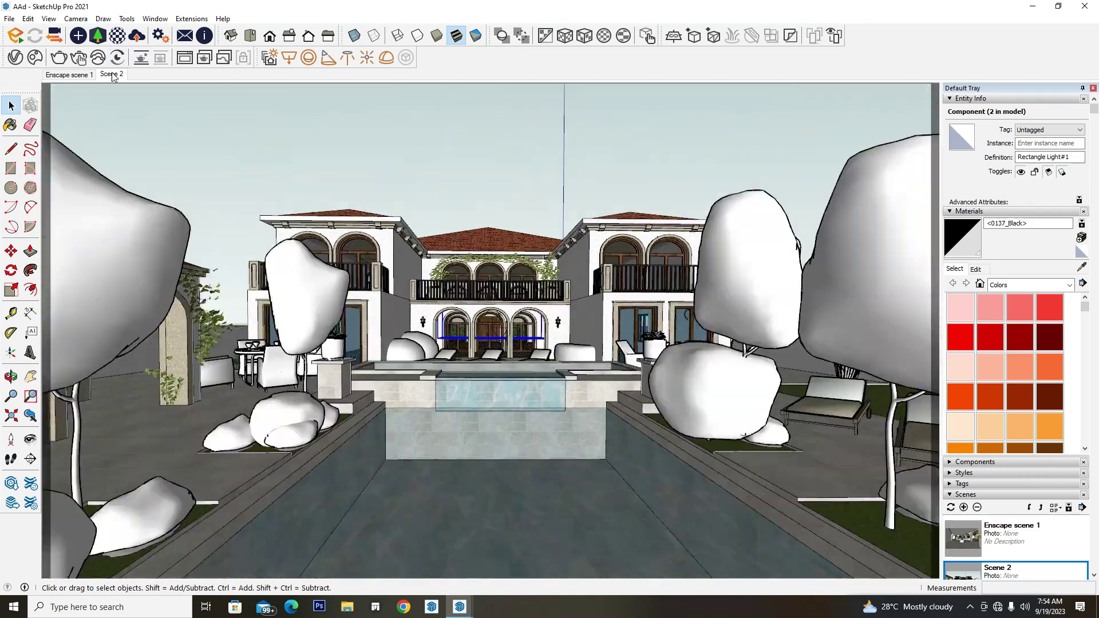
scroll(513, 331, up, 3)
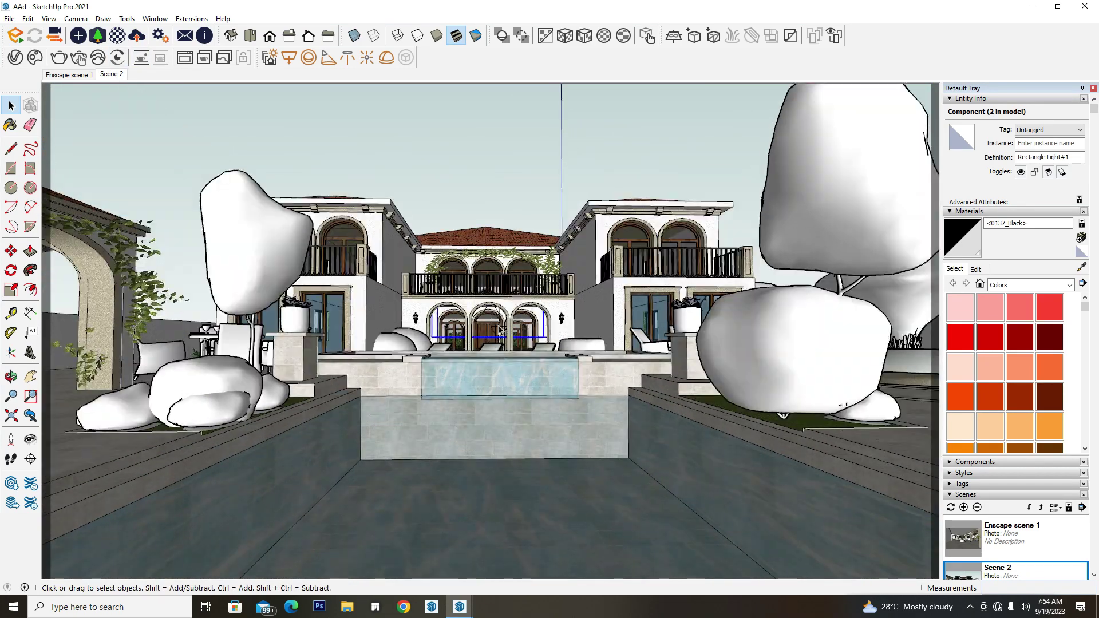
scroll(514, 331, up, 3)
scroll(514, 331, up, 3)
scroll(514, 331, up, 2)
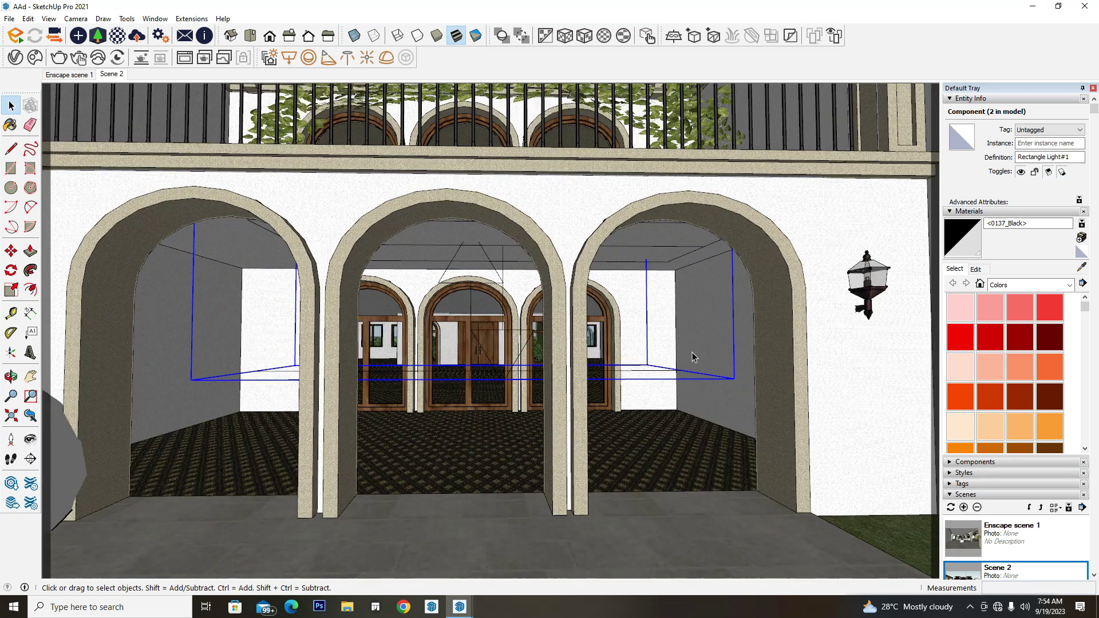
key(m)
click(734, 378)
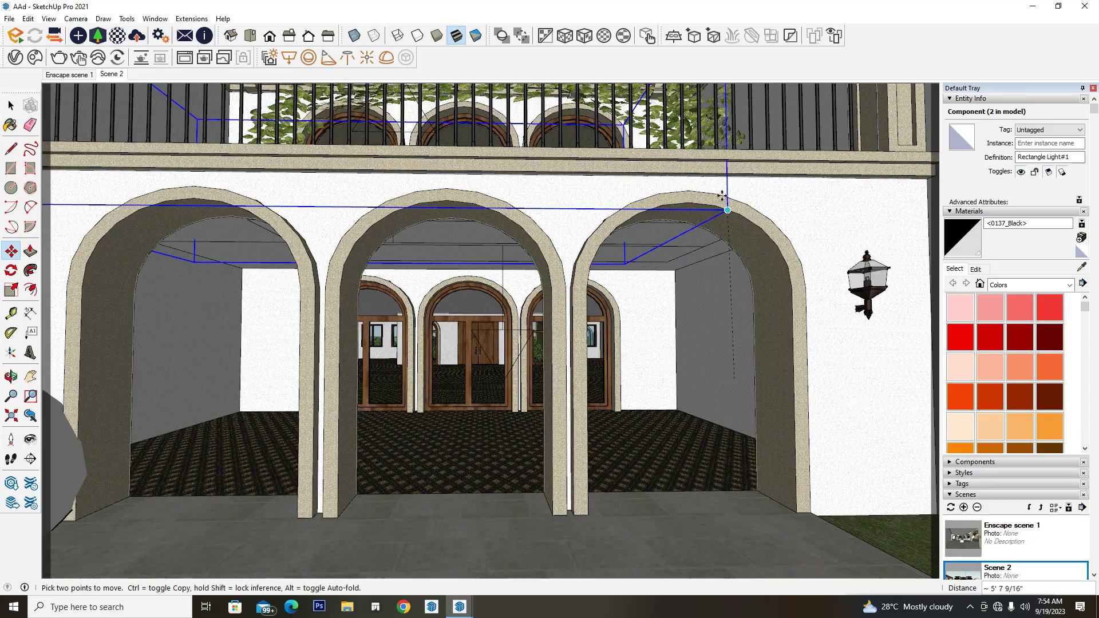
mouse_move(723, 196)
middle_down()
mouse_move(679, 276)
mouse_move(692, 294)
middle_up()
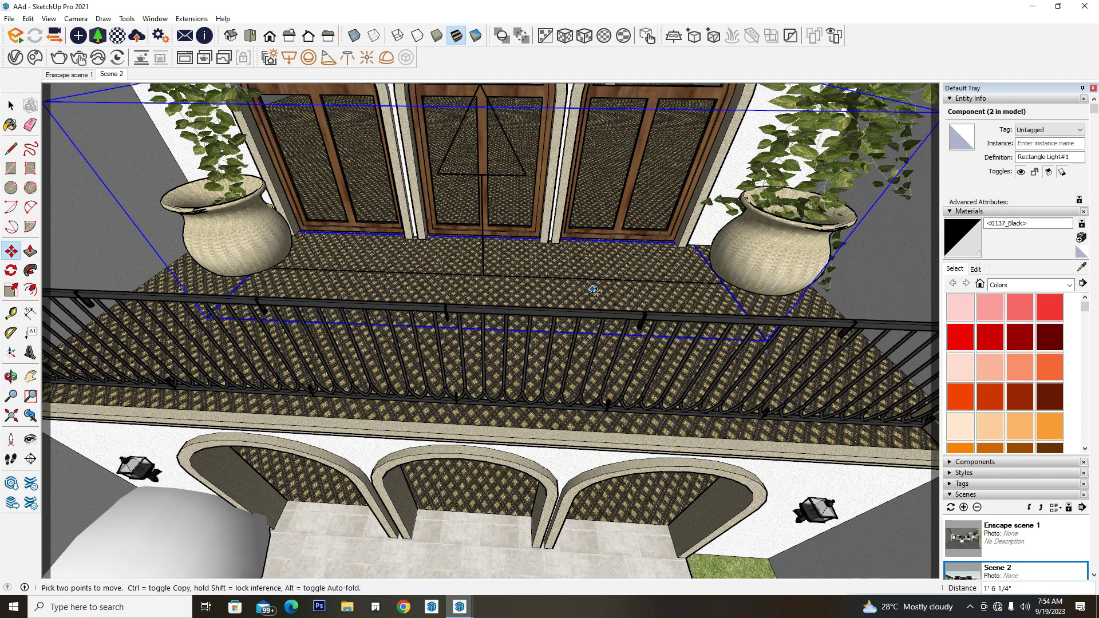
key(space)
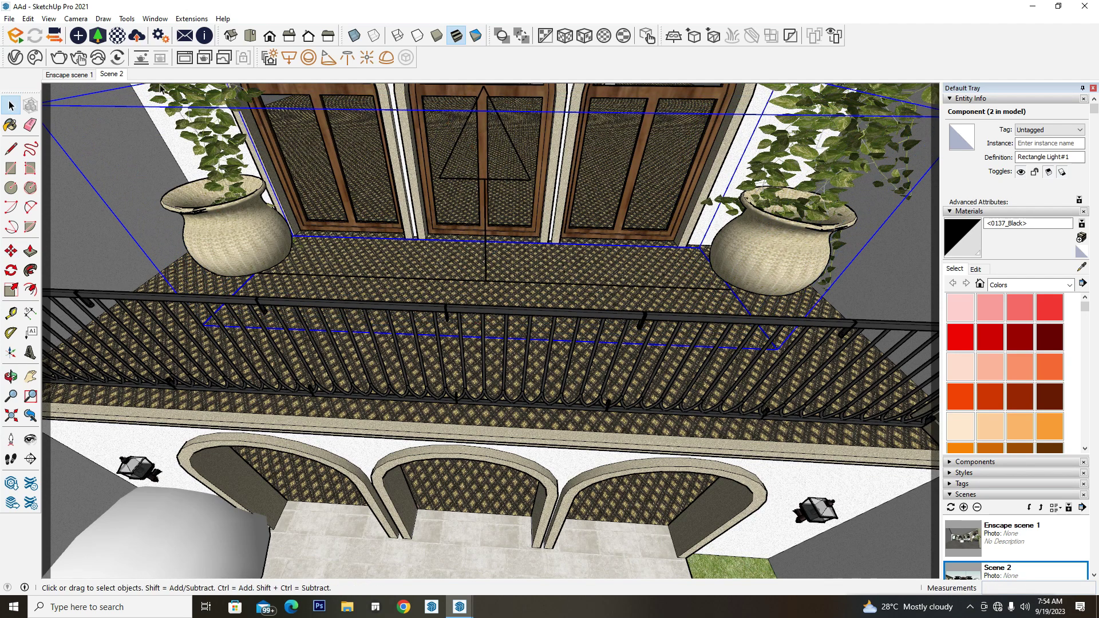
click(109, 75)
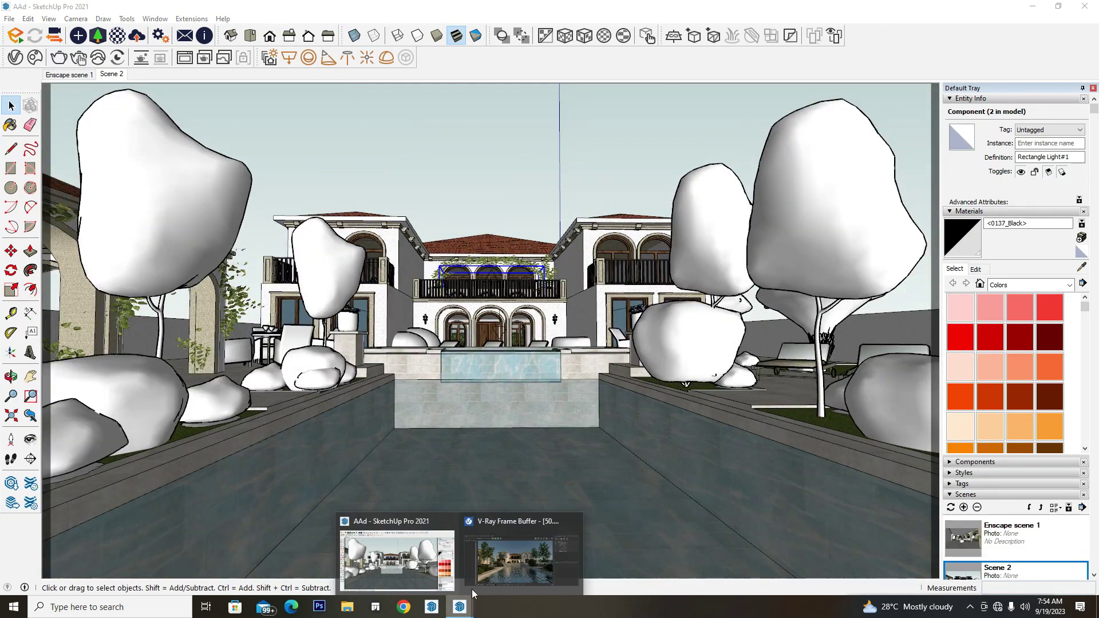
Step: Start a V-Ray render of the pool view and dismiss the Meet Now popup
mouse_move(460, 607)
click(515, 547)
click(710, 162)
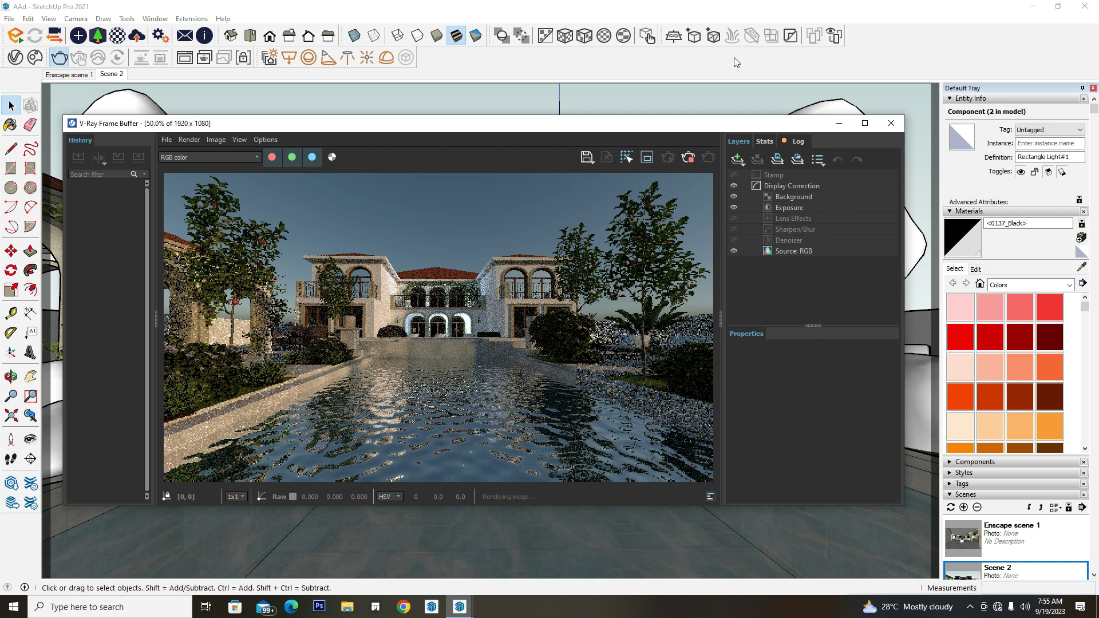
click(984, 613)
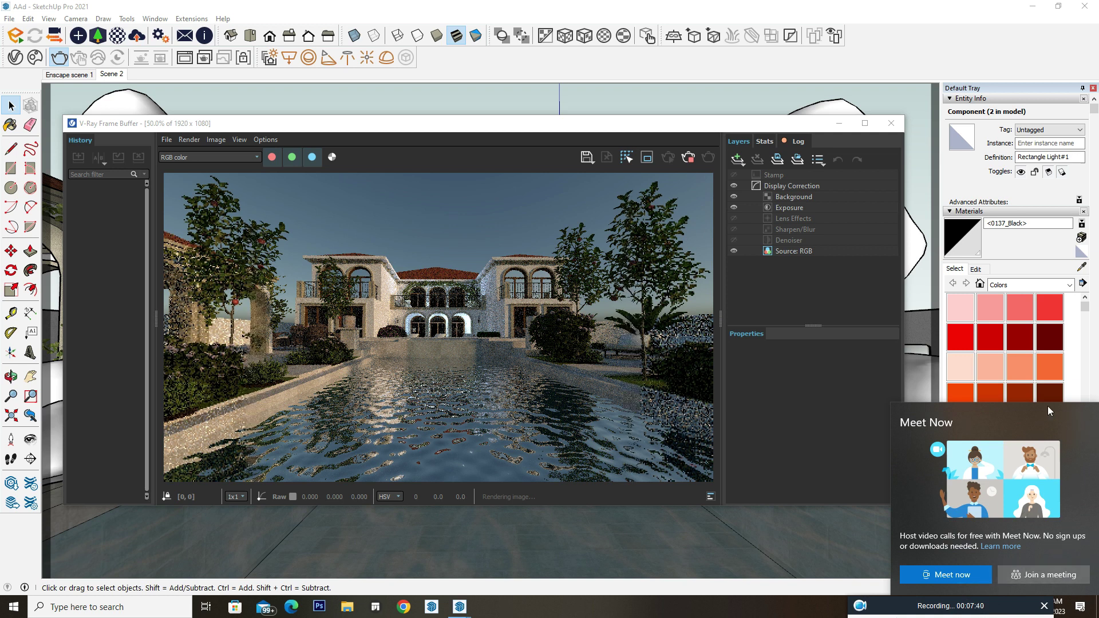
click(971, 609)
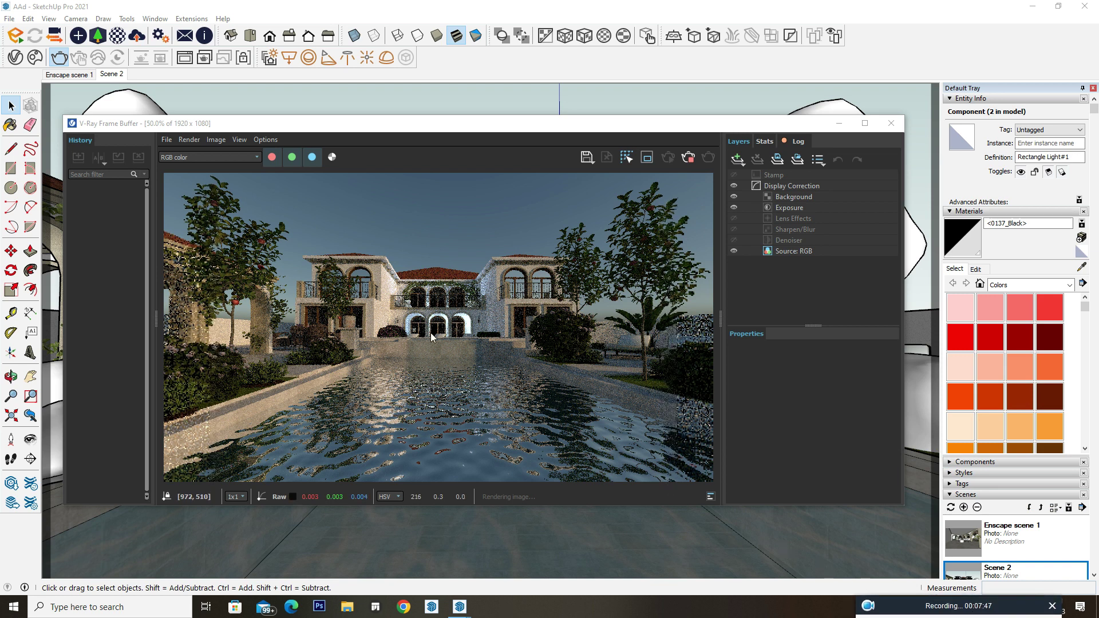
Step: Zoom the Frame Buffer in and out to check the render's progress
scroll(456, 319, up, 1)
scroll(401, 307, up, 1)
scroll(383, 301, up, 1)
scroll(474, 337, up, 1)
scroll(487, 340, down, 3)
scroll(516, 349, down, 1)
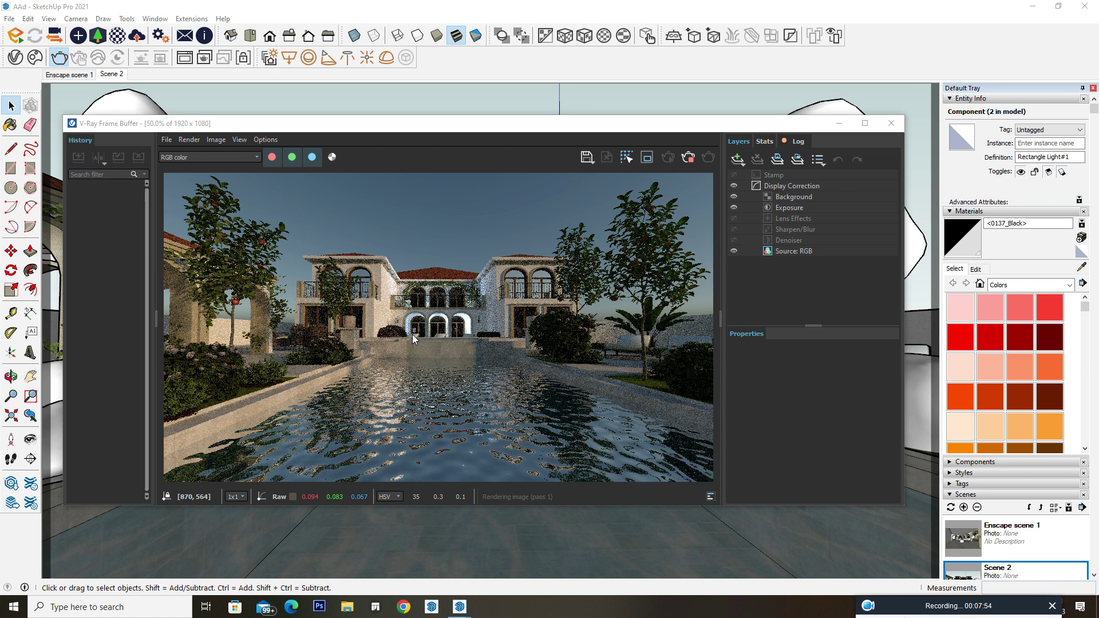
scroll(334, 309, up, 2)
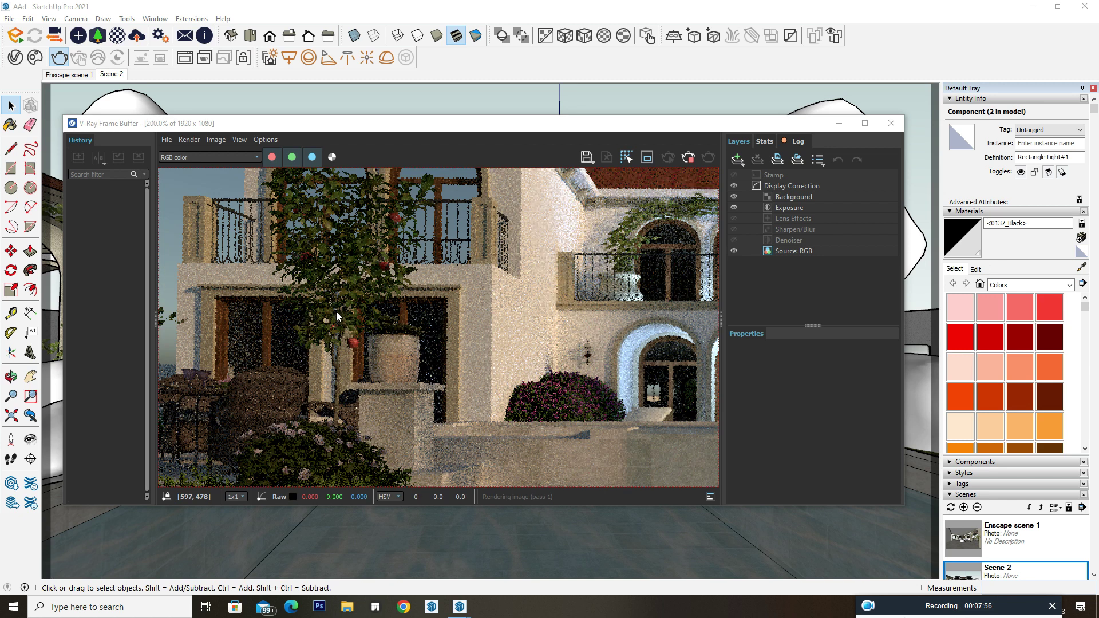
scroll(336, 311, down, 1)
scroll(340, 309, down, 1)
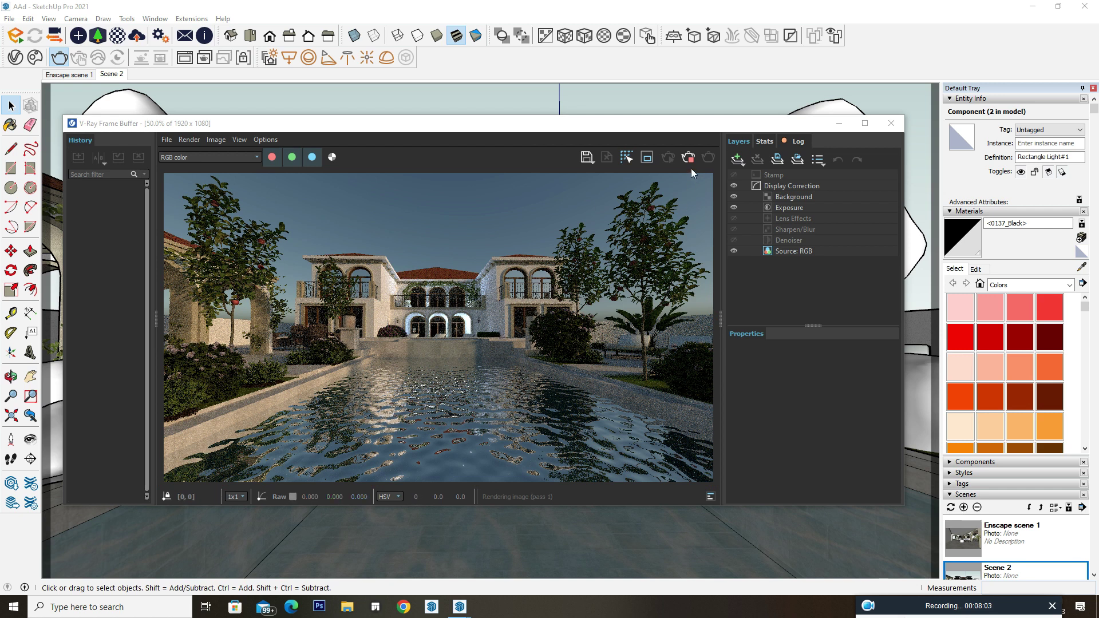
Step: Close the render window and paste a copy of the rectangle light at the side balcony
click(891, 123)
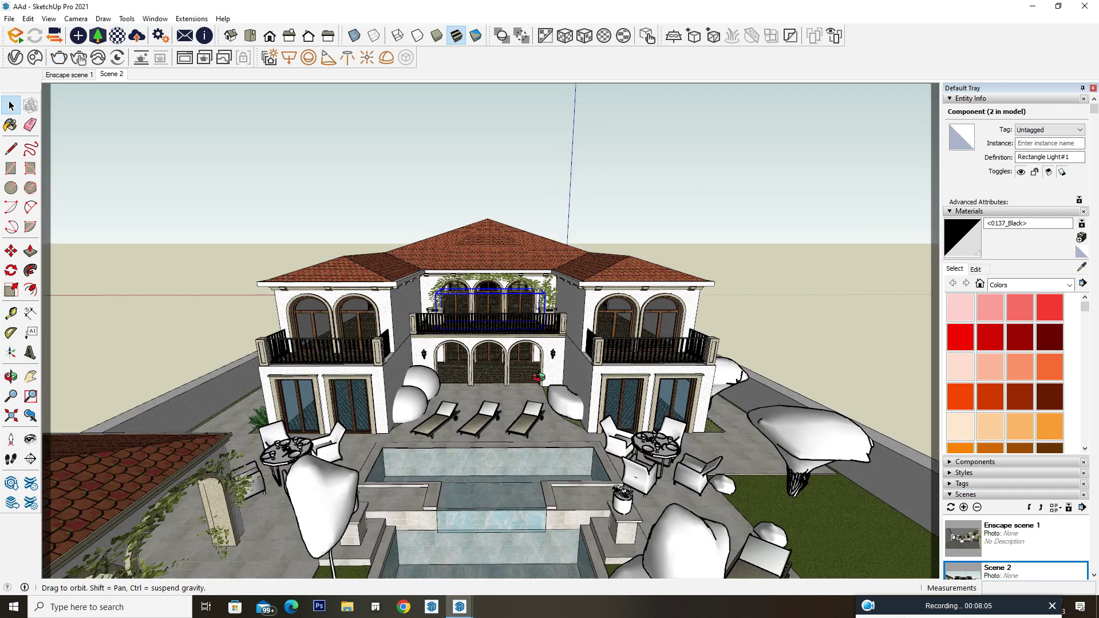
middle_drag(553, 325, 567, 366)
scroll(629, 372, up, 3)
scroll(661, 382, up, 3)
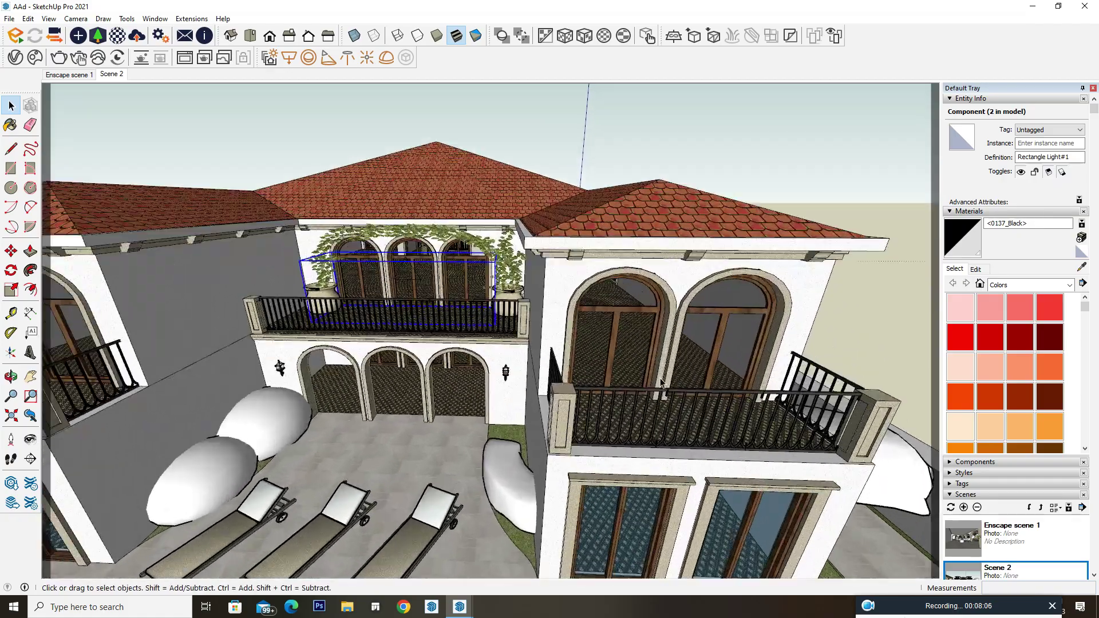
scroll(661, 383, up, 1)
mouse_move(661, 383)
middle_down()
mouse_move(606, 496)
mouse_move(618, 481)
middle_up()
key(m)
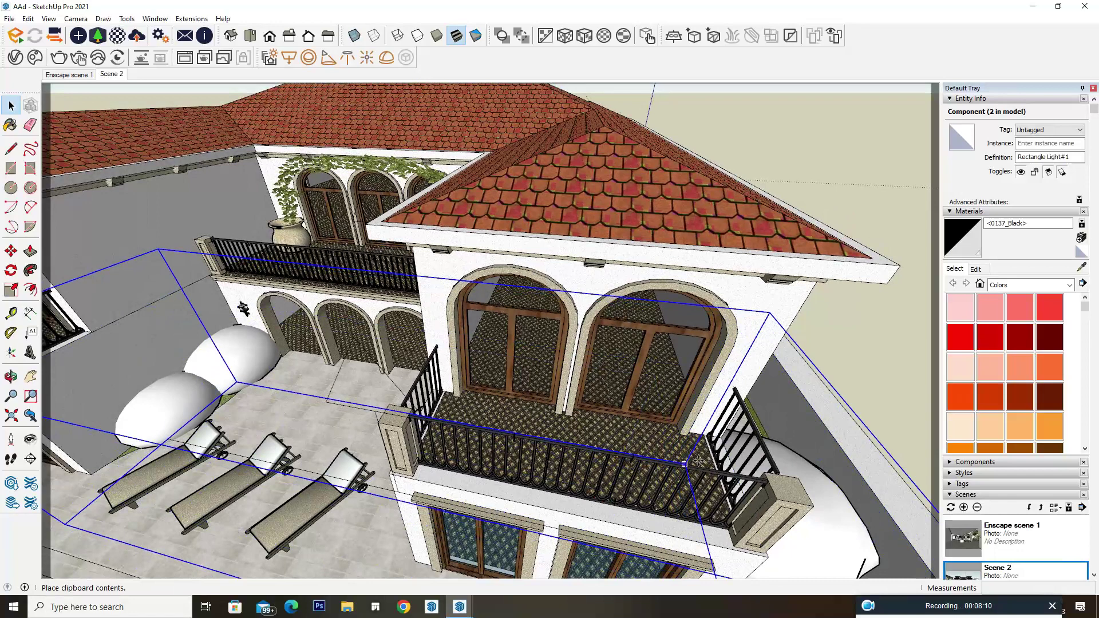
middle_drag(587, 458, 407, 413)
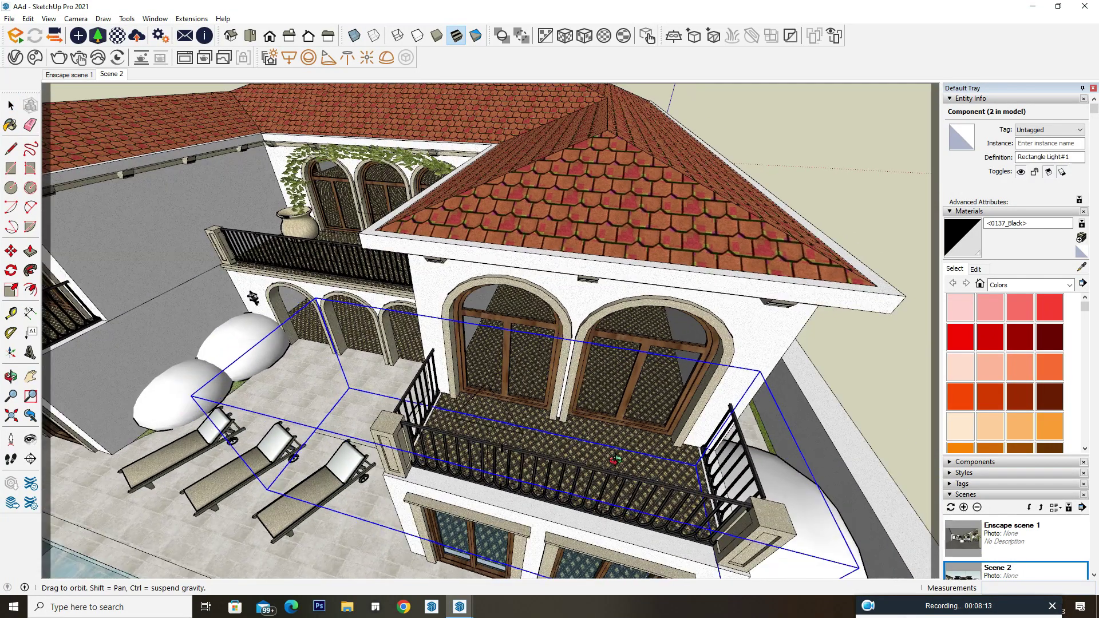
Step: Scale the pasted light down to fit the side balcony and nudge it into place
key(s)
drag(295, 397, 448, 425)
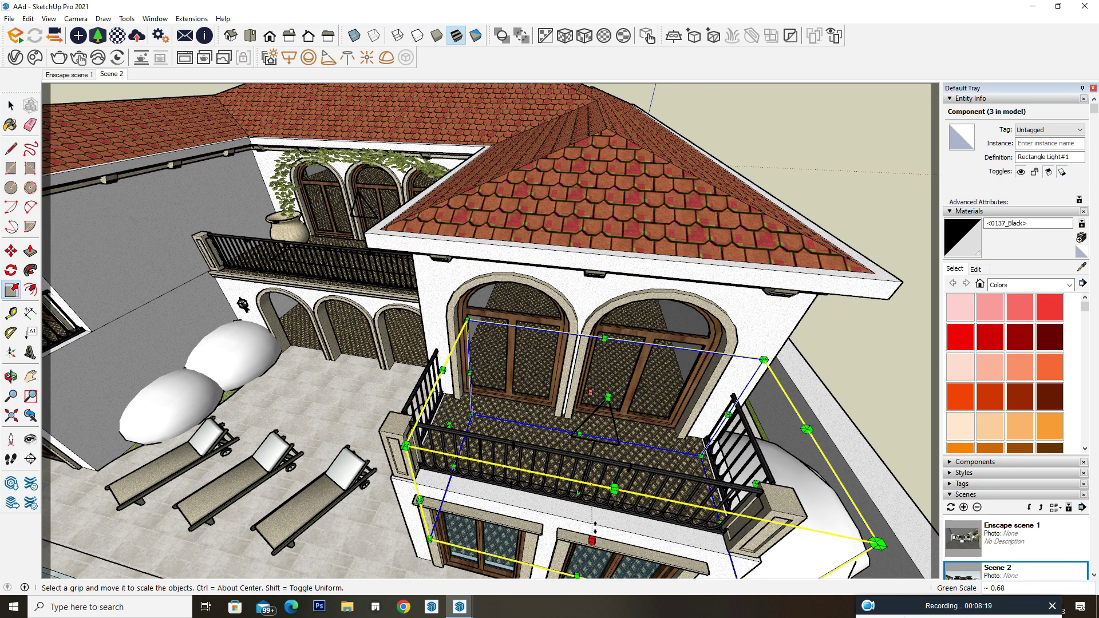
drag(595, 521, 605, 503)
middle_drag(605, 504, 480, 465)
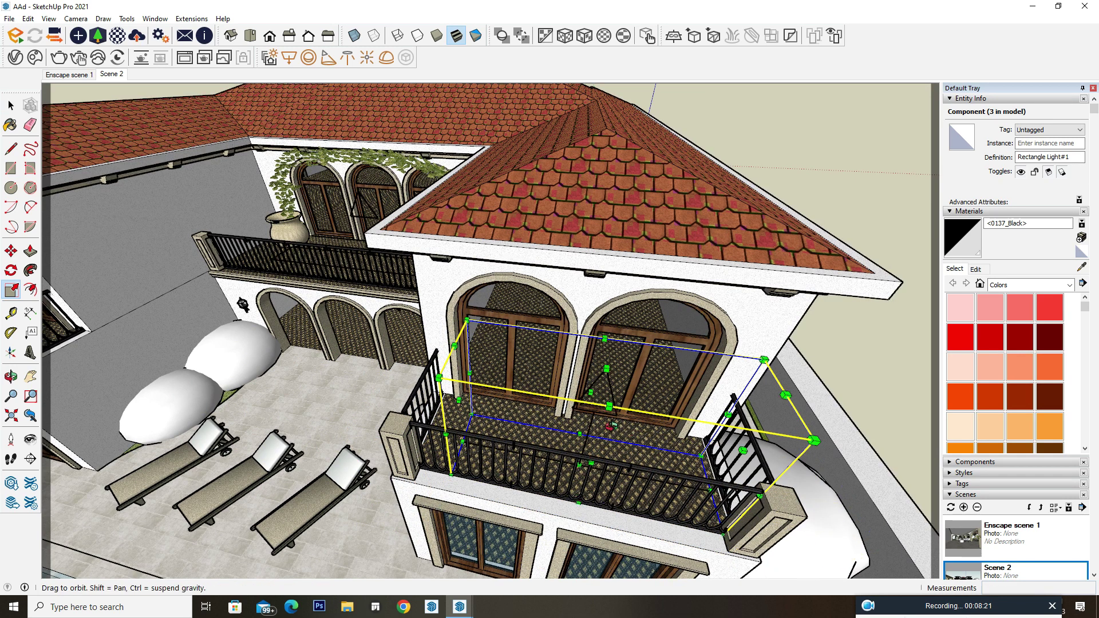
key(m)
click(488, 465)
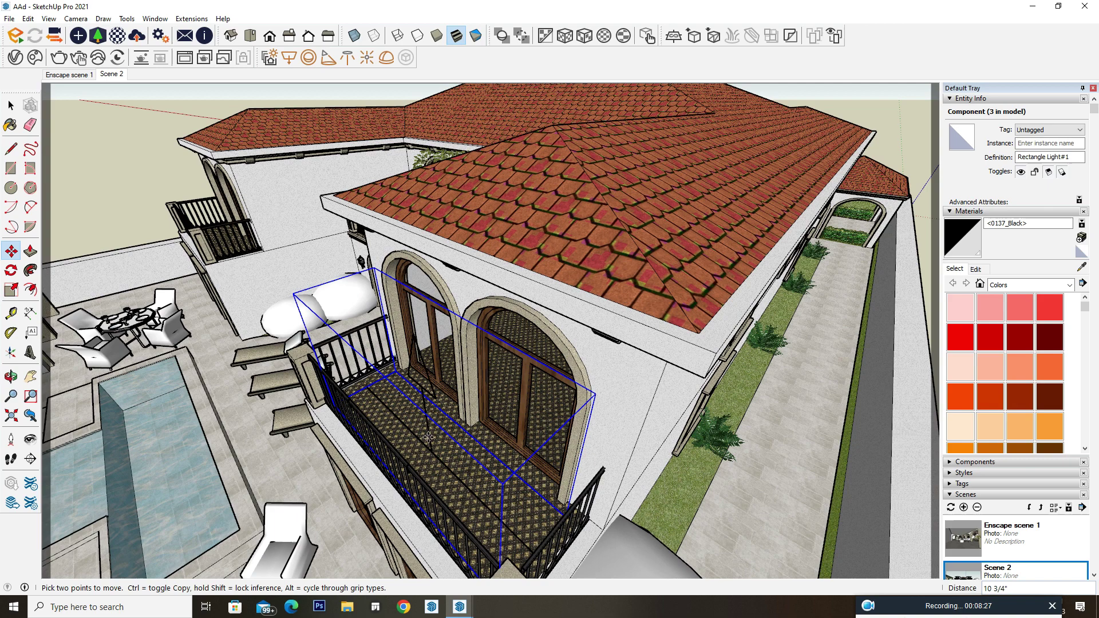
Step: Copy the resized light onto the neighbouring small arched balcony
mouse_move(335, 419)
middle_down()
mouse_move(371, 351)
mouse_move(380, 365)
middle_up()
click(564, 487)
key(ctrl)
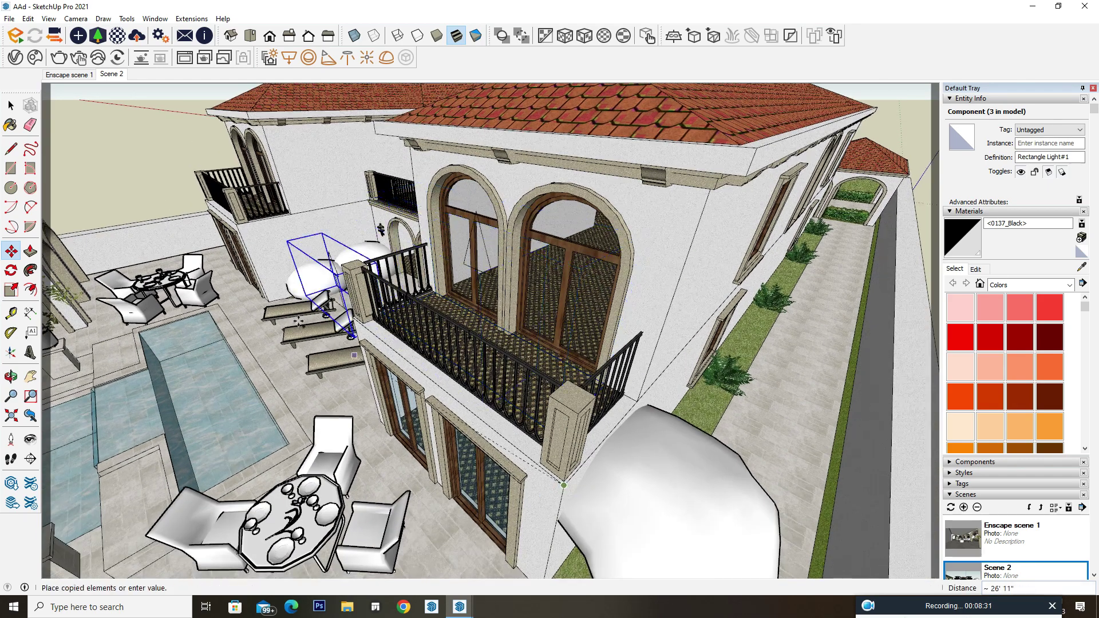
middle_drag(318, 270, 505, 381)
scroll(505, 381, down, 3)
scroll(505, 381, up, 2)
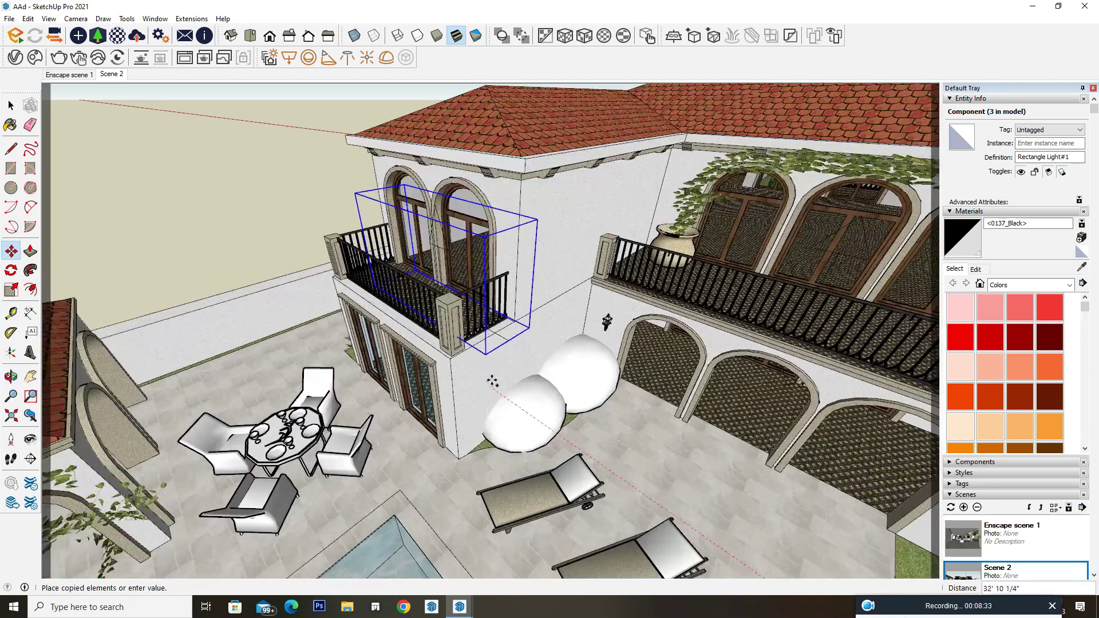
scroll(491, 381, up, 3)
click(431, 352)
Step: Copy the balcony light down into the courtyard
scroll(435, 355, down, 2)
scroll(438, 362, down, 1)
scroll(436, 364, down, 1)
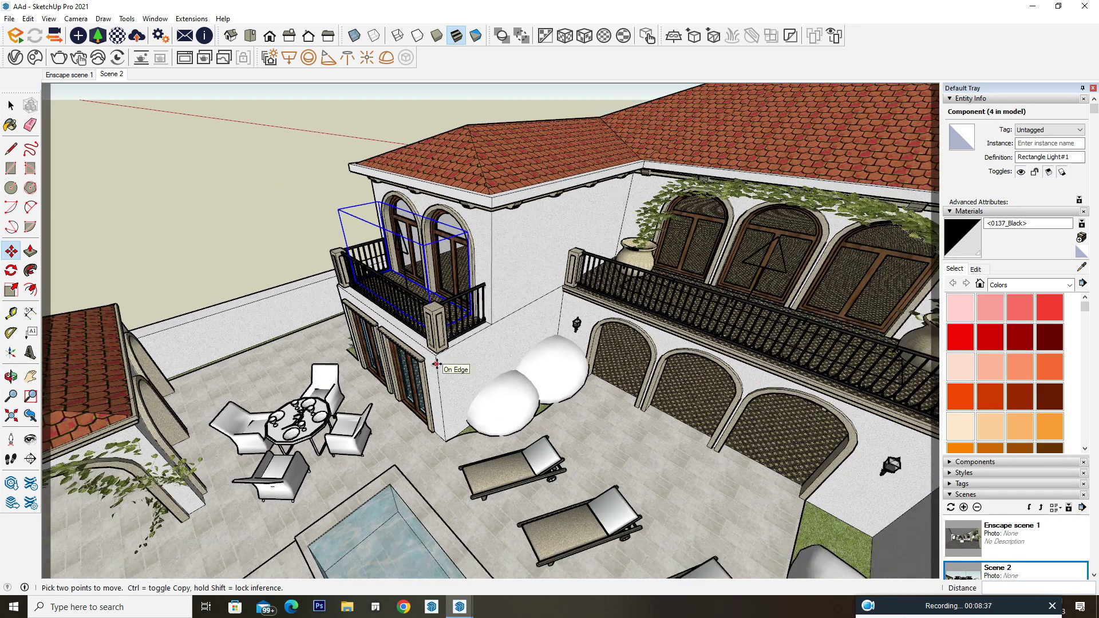
click(435, 356)
key(ctrl)
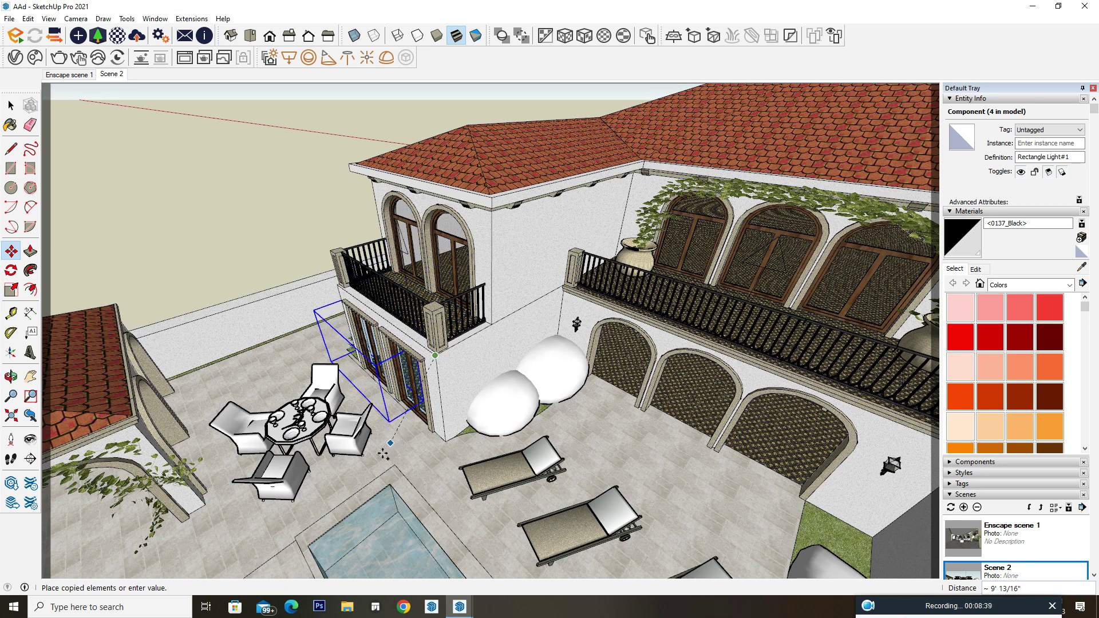
click(403, 461)
Step: Place another light copy in front of the doors by the loungers
mouse_move(452, 457)
middle_down()
mouse_move(613, 455)
mouse_move(585, 462)
middle_up()
click(519, 444)
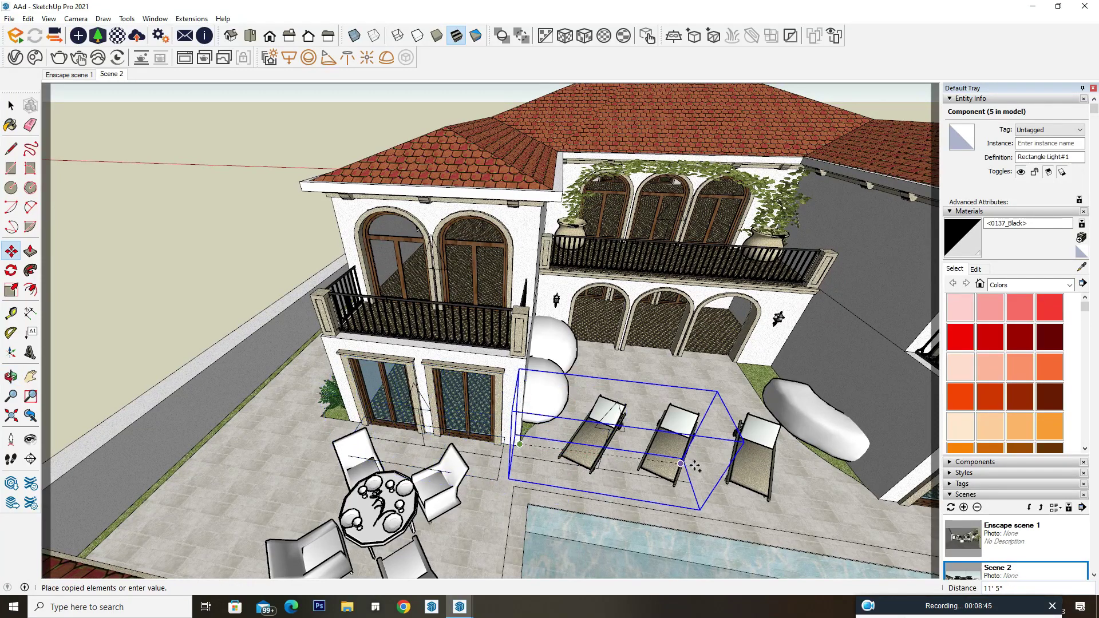
middle_drag(691, 454, 343, 415)
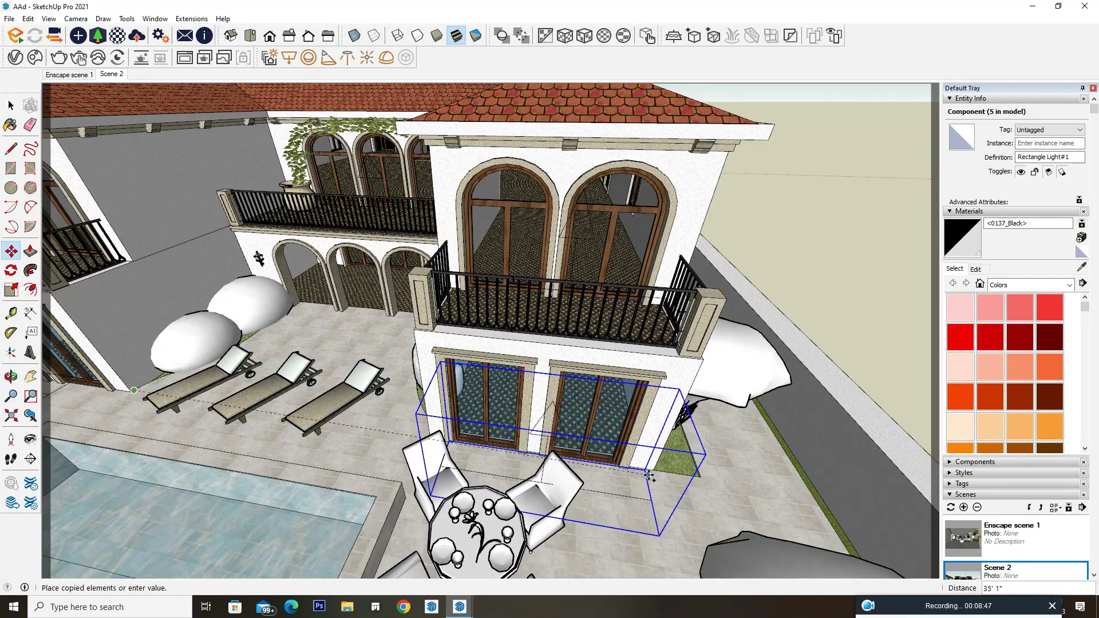
click(653, 473)
mouse_move(653, 473)
middle_down()
mouse_move(353, 393)
mouse_move(403, 358)
mouse_move(321, 338)
middle_up()
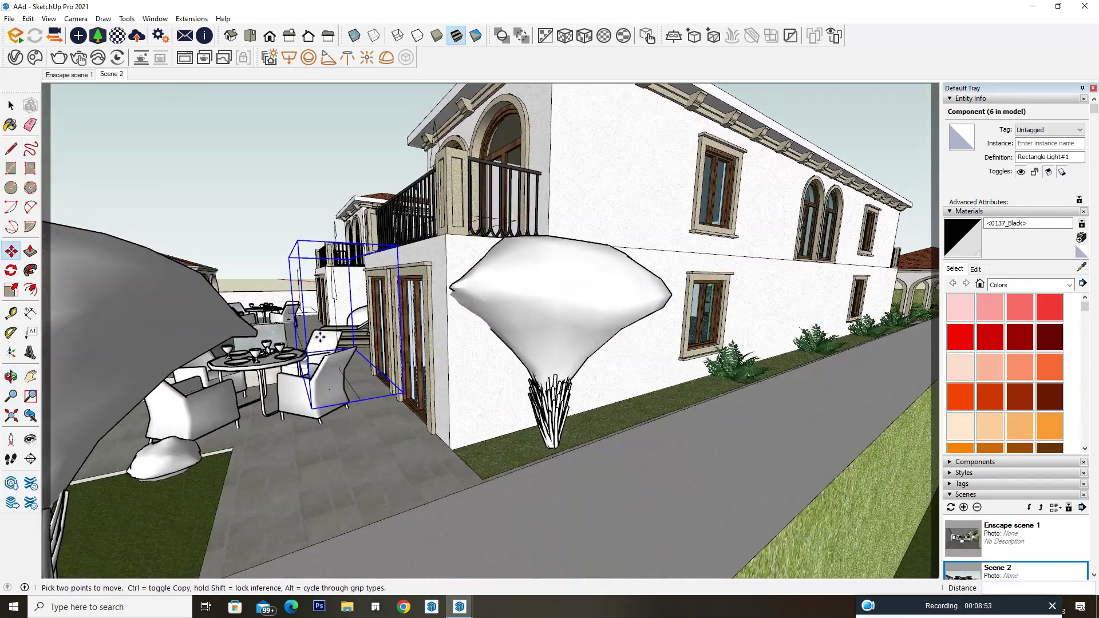
scroll(321, 338, up, 3)
scroll(306, 320, up, 3)
Step: Select two lights, lower them, and return to the Scene 2 camera
key(space)
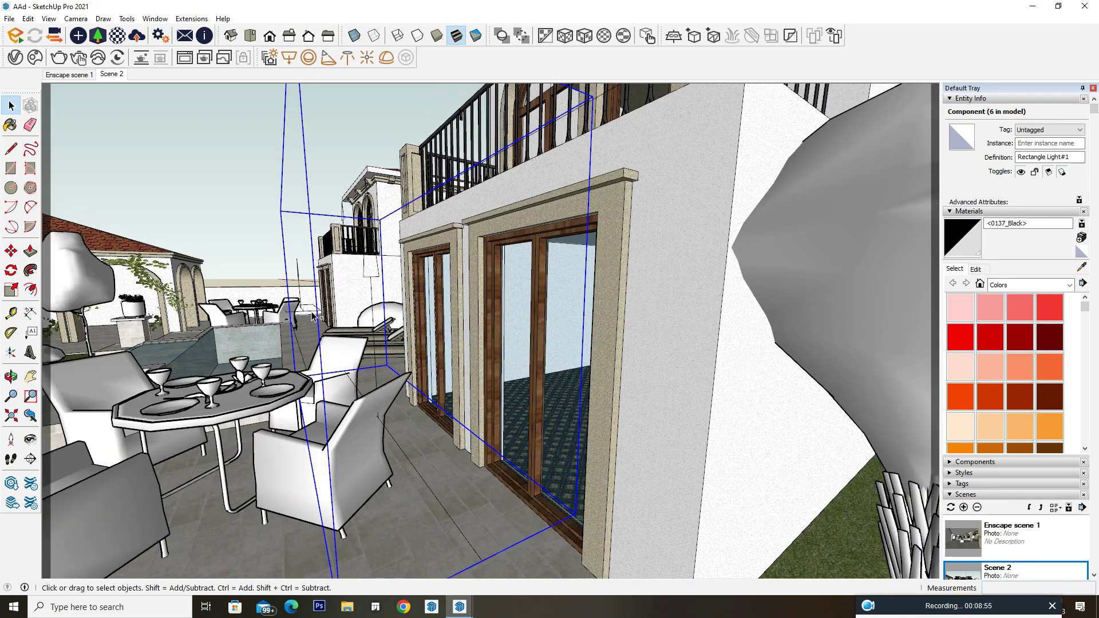
ctrl+click(313, 315)
key(m)
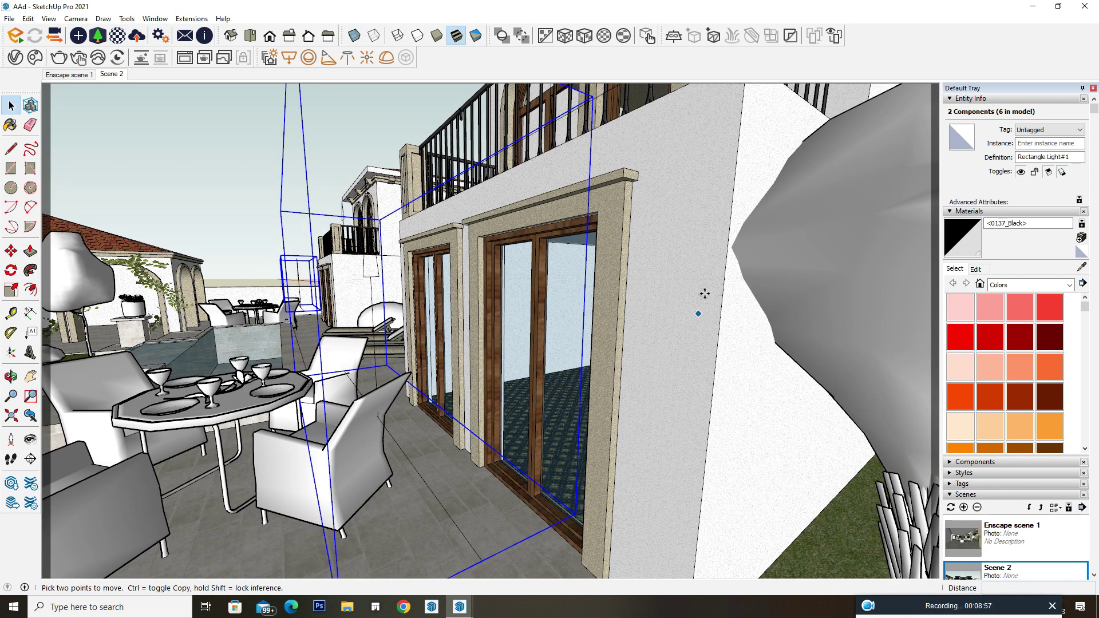
click(705, 290)
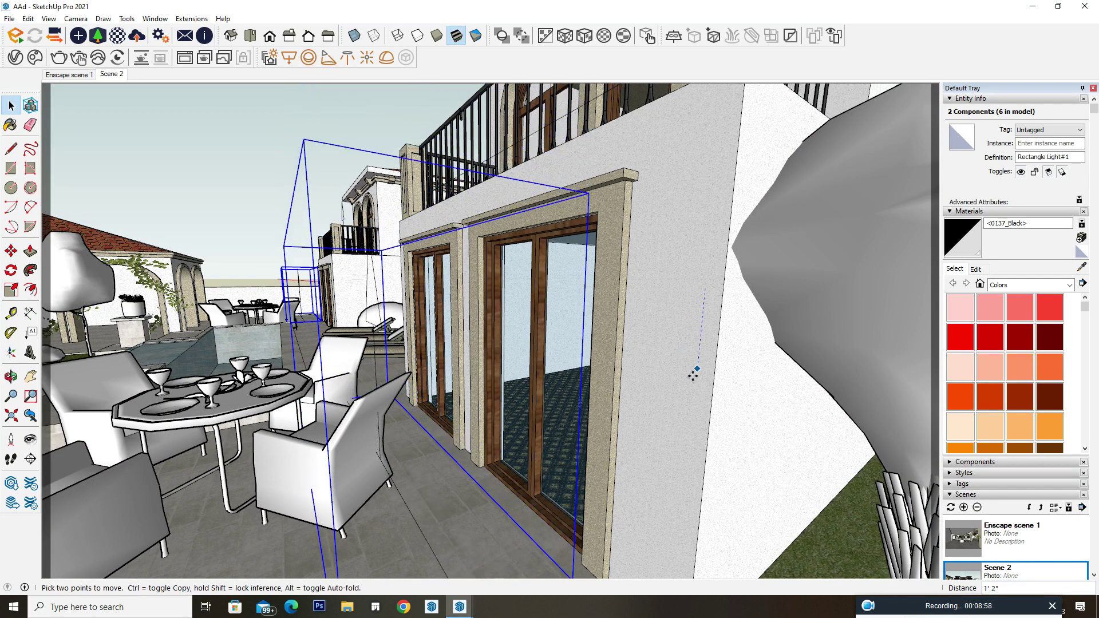
click(691, 439)
middle_drag(689, 442, 638, 417)
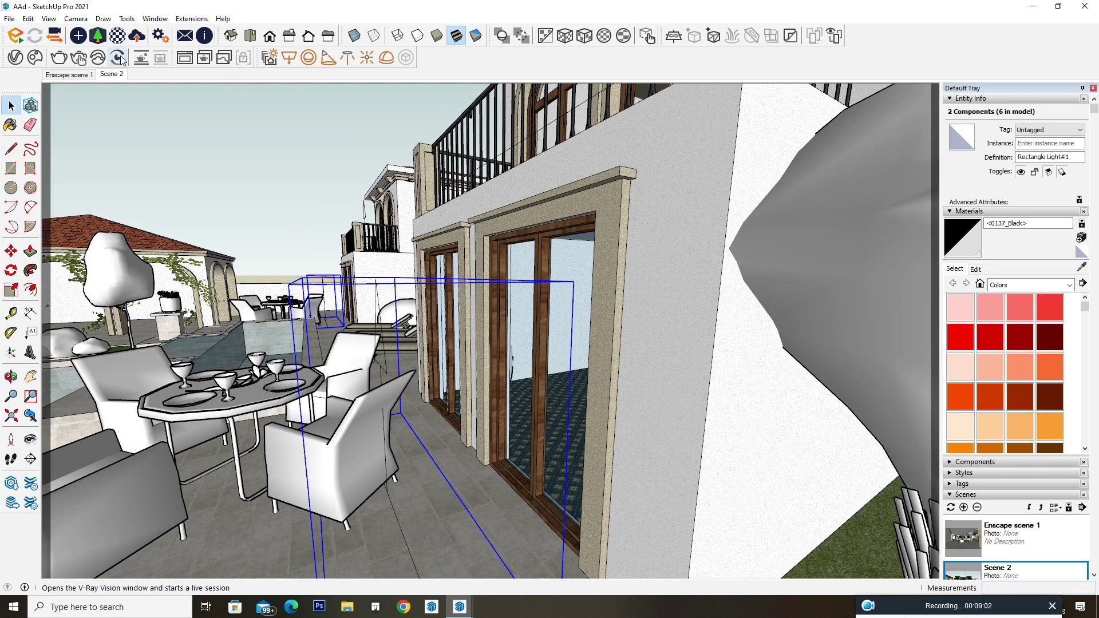
click(114, 75)
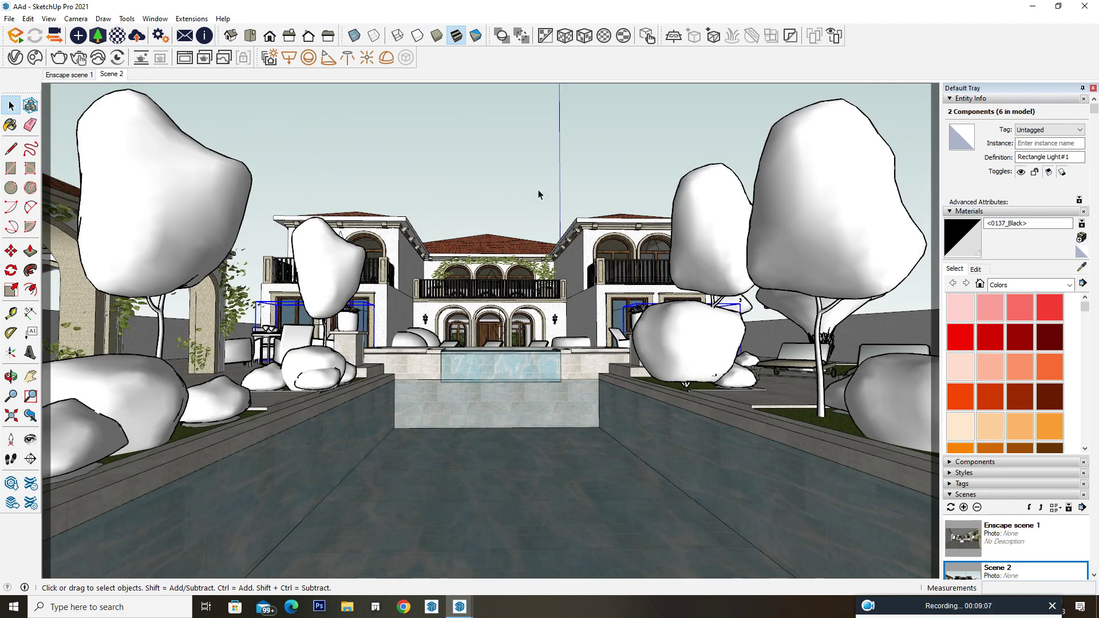
Step: Clear the selection and start a new V-Ray render of the Scene 2 view
click(533, 188)
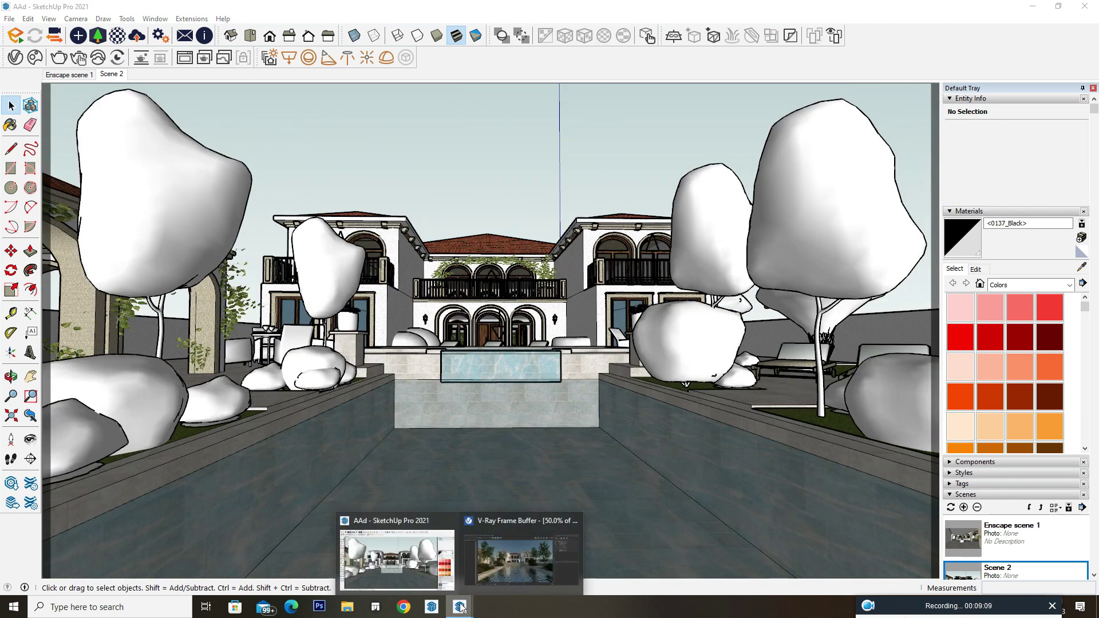
click(509, 548)
click(705, 162)
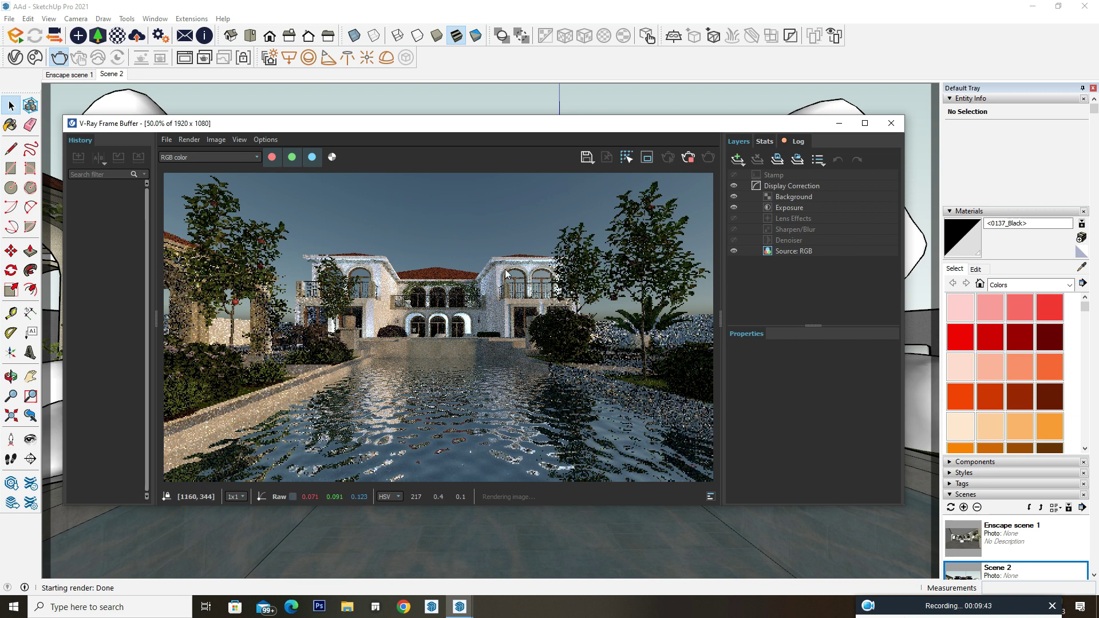
Step: Zoom around the render to inspect it, then select the Exposure correction layer (1.794)
scroll(510, 270, up, 2)
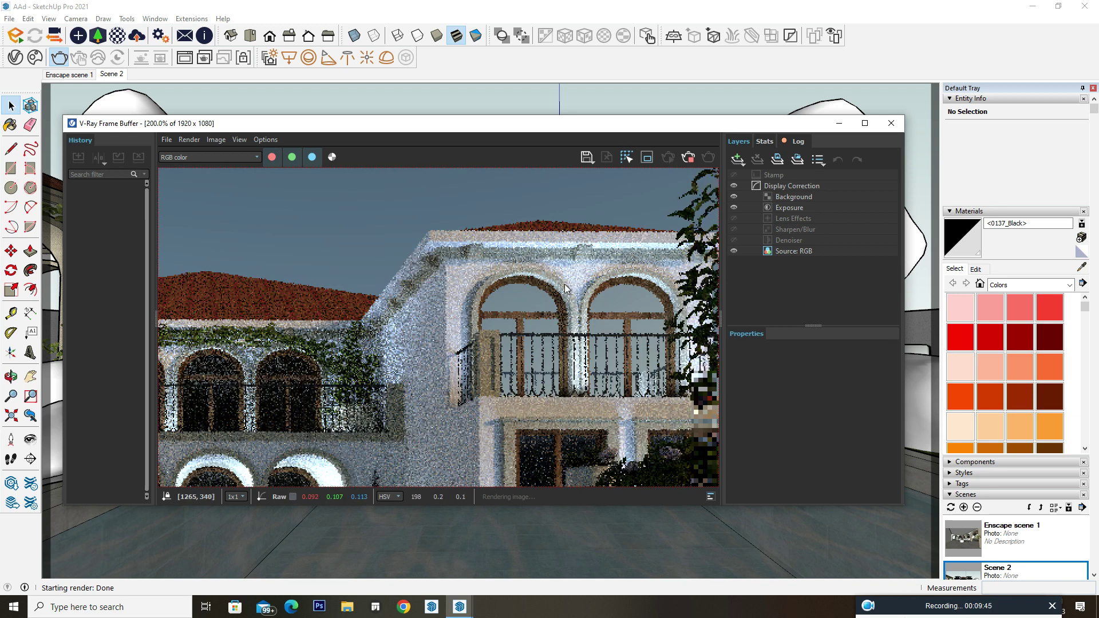
scroll(567, 287, down, 2)
scroll(318, 262, up, 2)
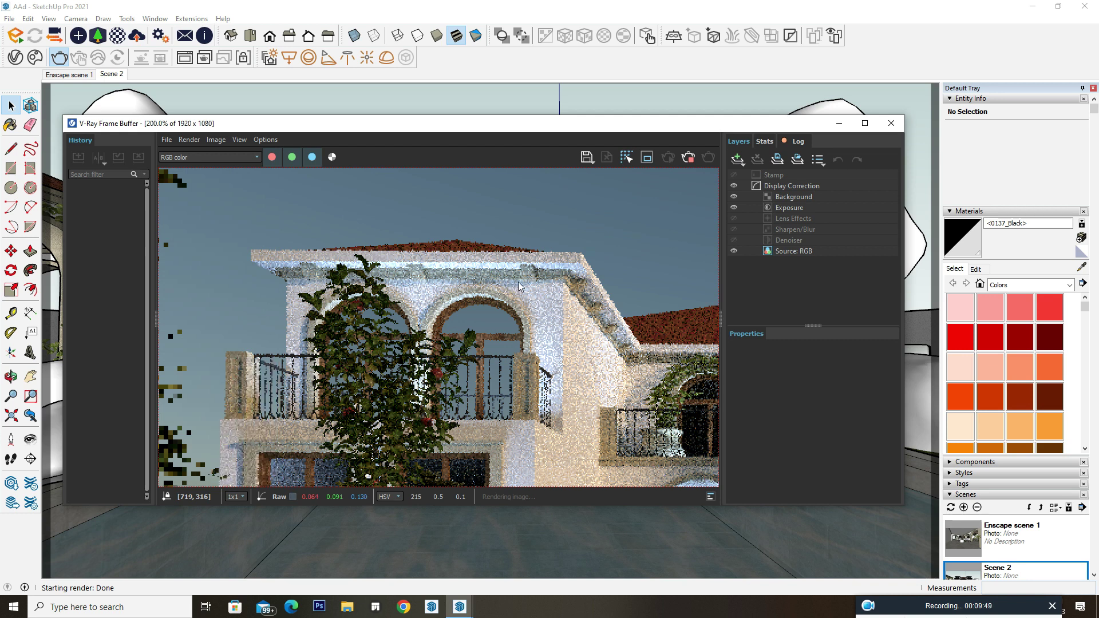
scroll(517, 282, down, 1)
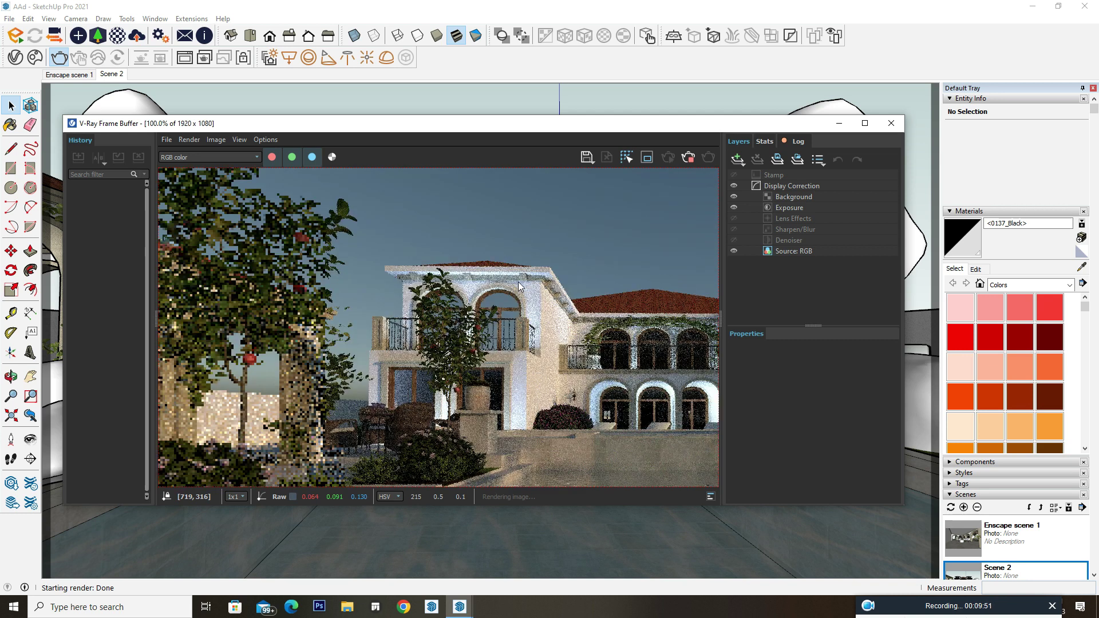
scroll(512, 292, down, 1)
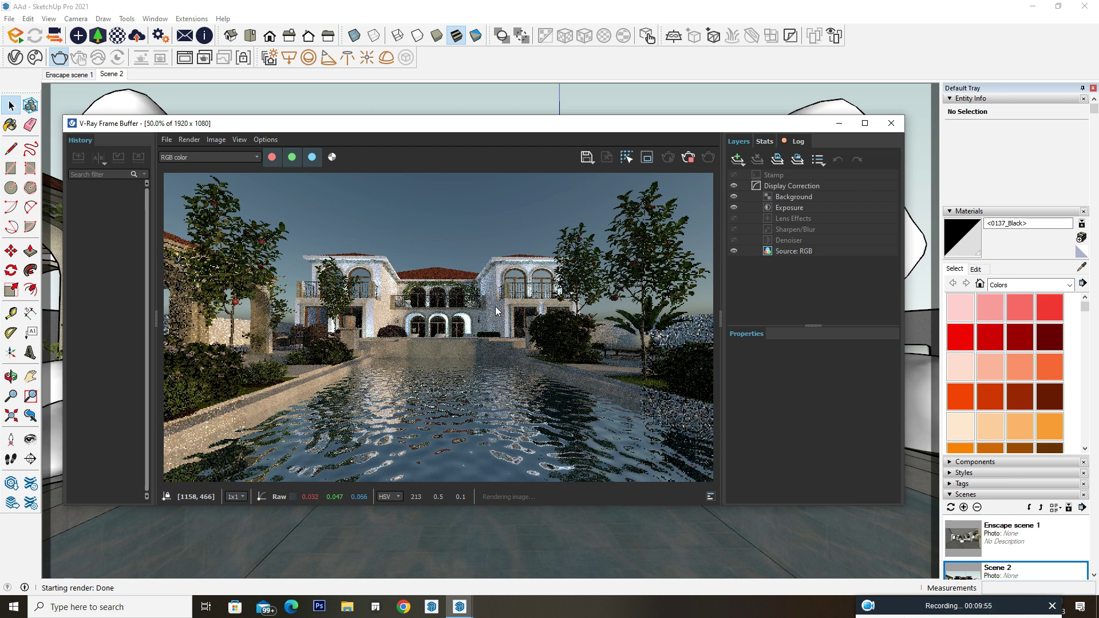
scroll(536, 280, up, 1)
scroll(538, 286, up, 2)
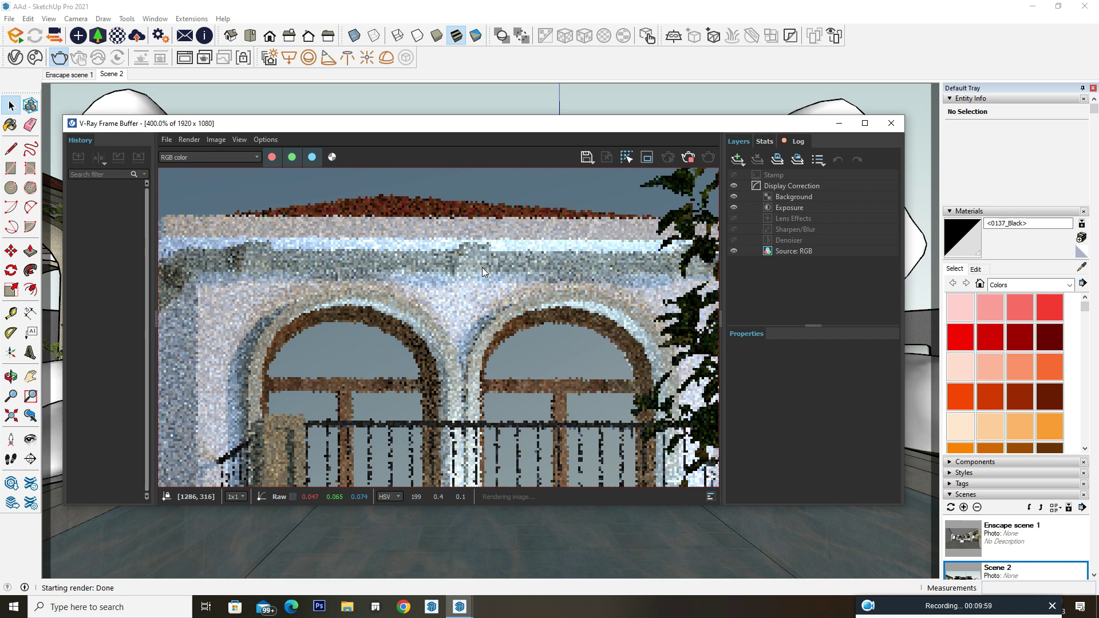
scroll(479, 259, down, 3)
scroll(474, 262, up, 1)
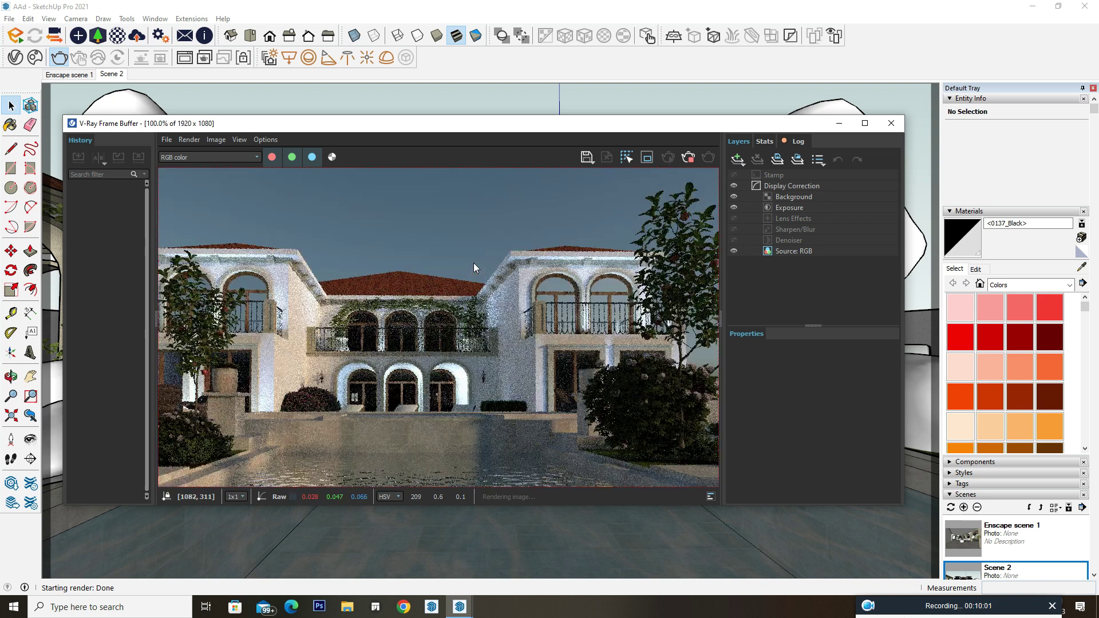
scroll(474, 264, down, 1)
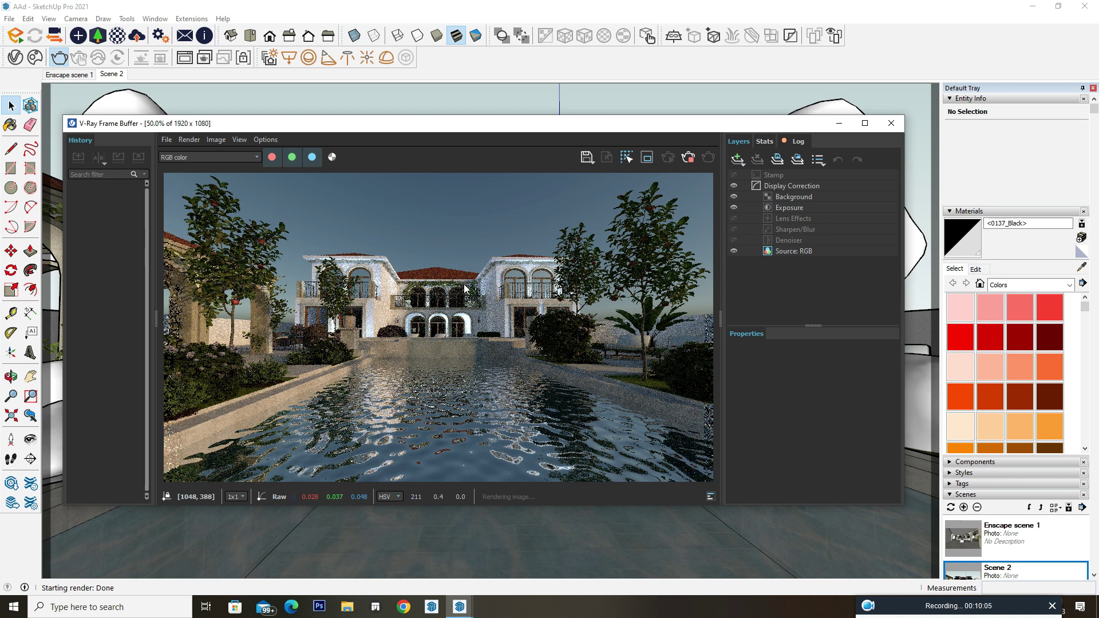
click(779, 209)
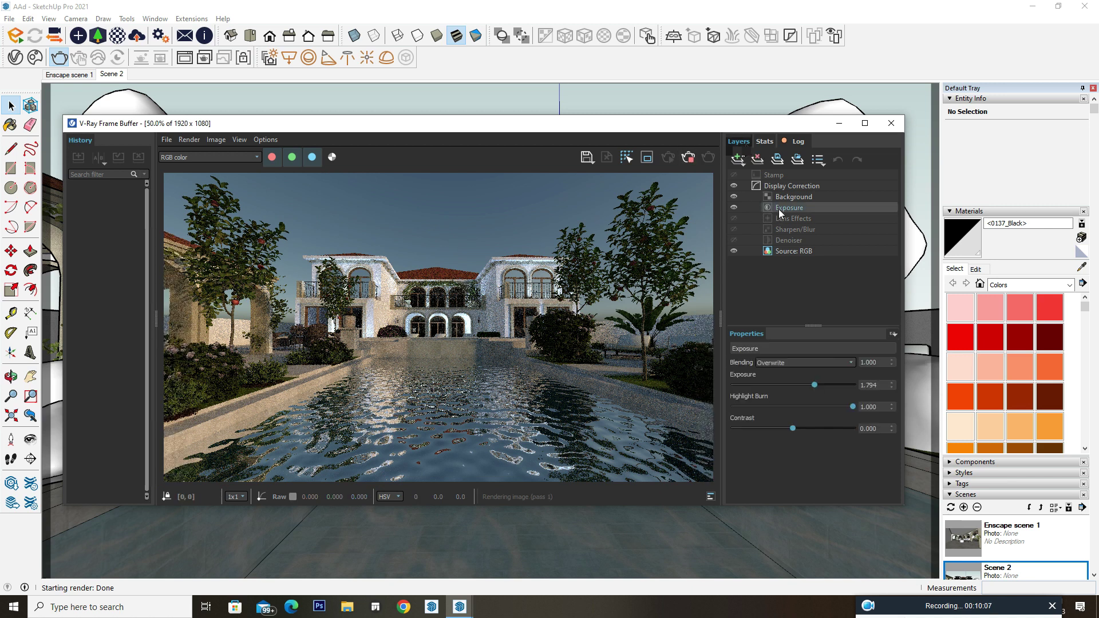
Step: Raise the Frame Buffer exposure from 1.794 to 1.938, then select the Lens Effects layer
mouse_move(815, 387)
mouse_down()
mouse_move(806, 389)
mouse_move(817, 387)
mouse_up()
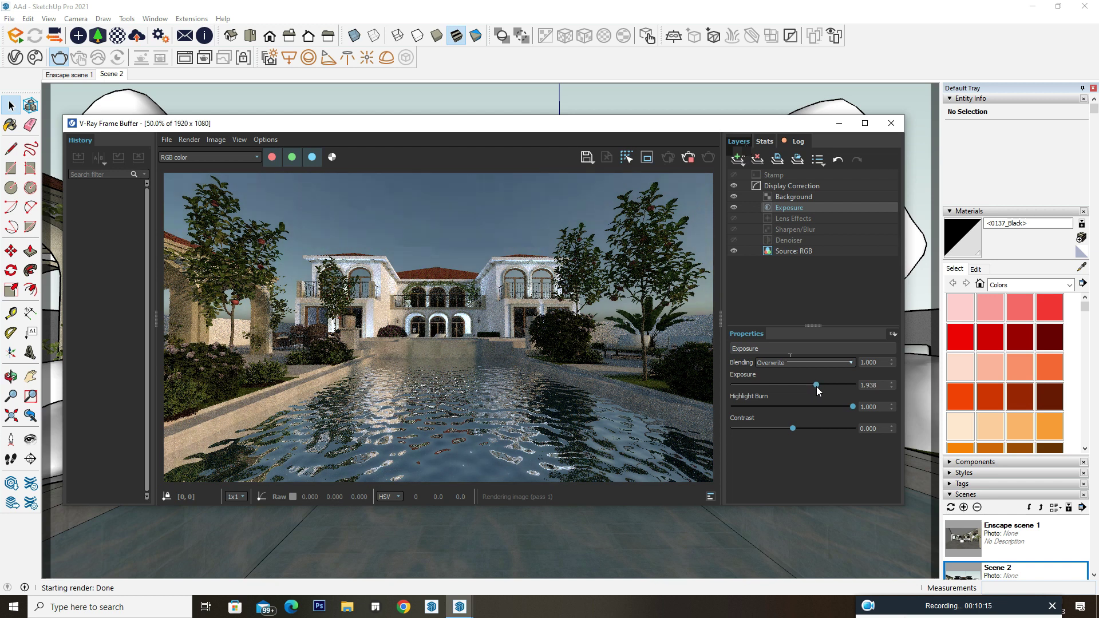
scroll(376, 267, up, 2)
scroll(387, 286, down, 2)
mouse_move(916, 492)
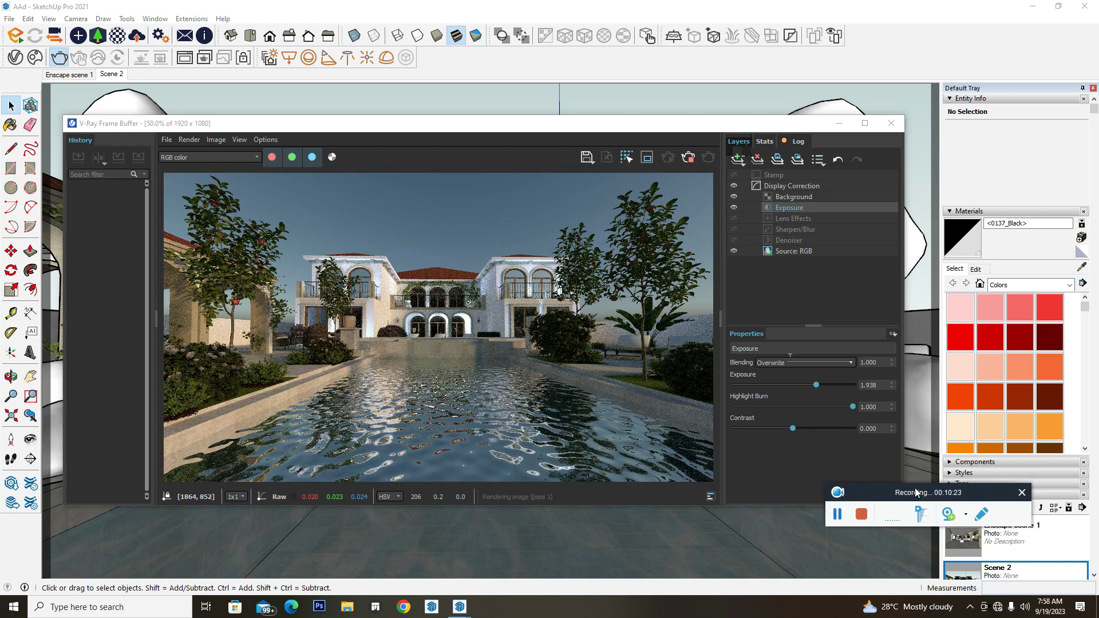
drag(917, 492, 953, 607)
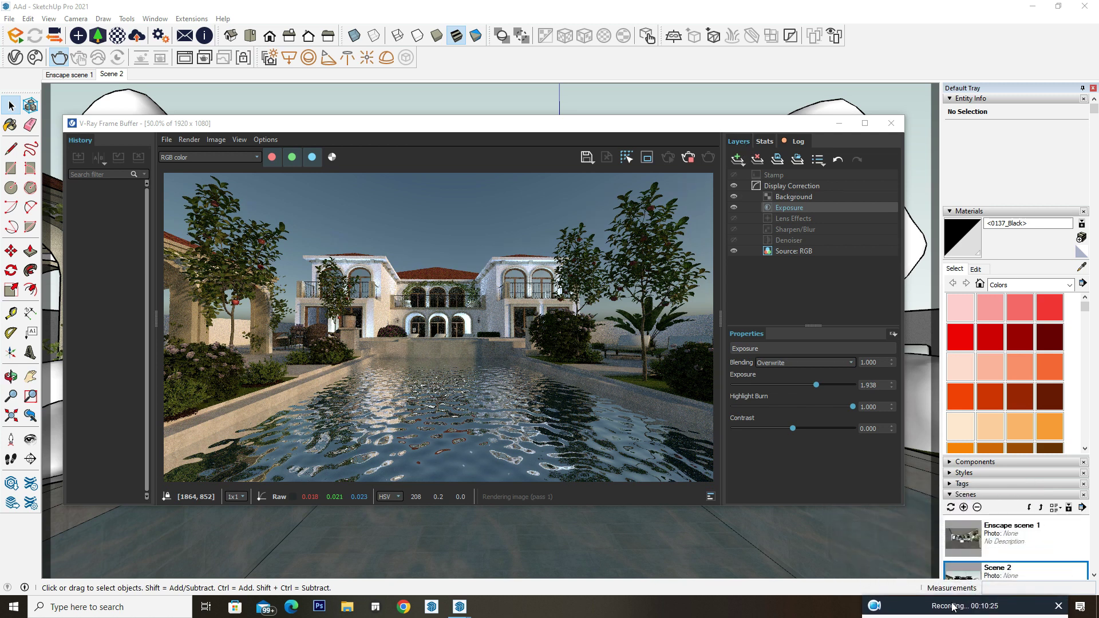
click(792, 221)
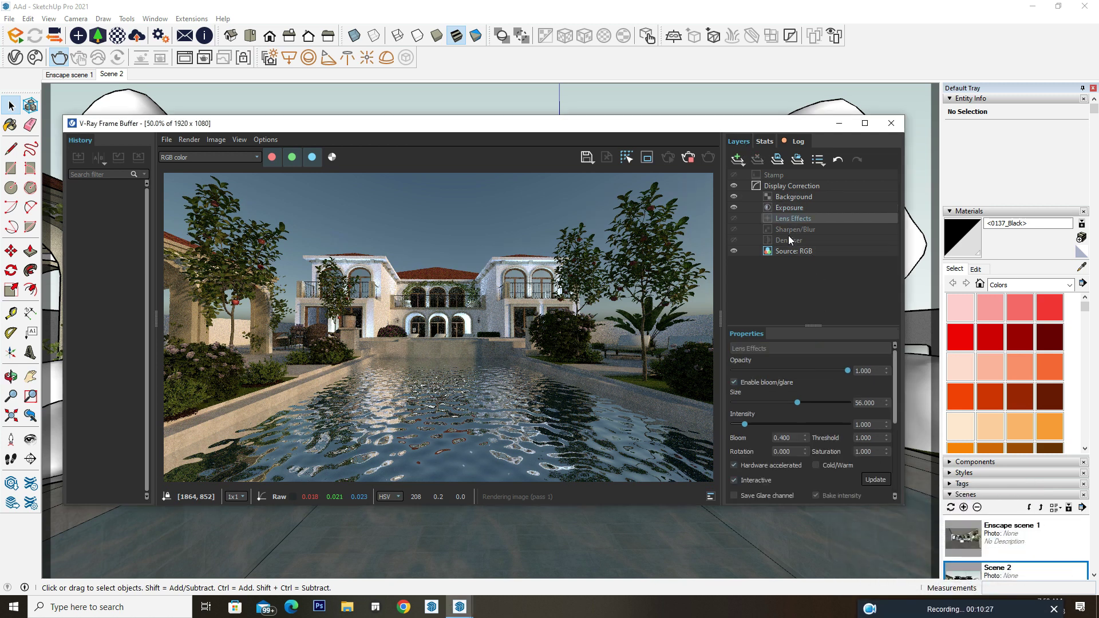
Step: Toggle the bloom/glare lens effect off and back on to compare the villa render
click(735, 382)
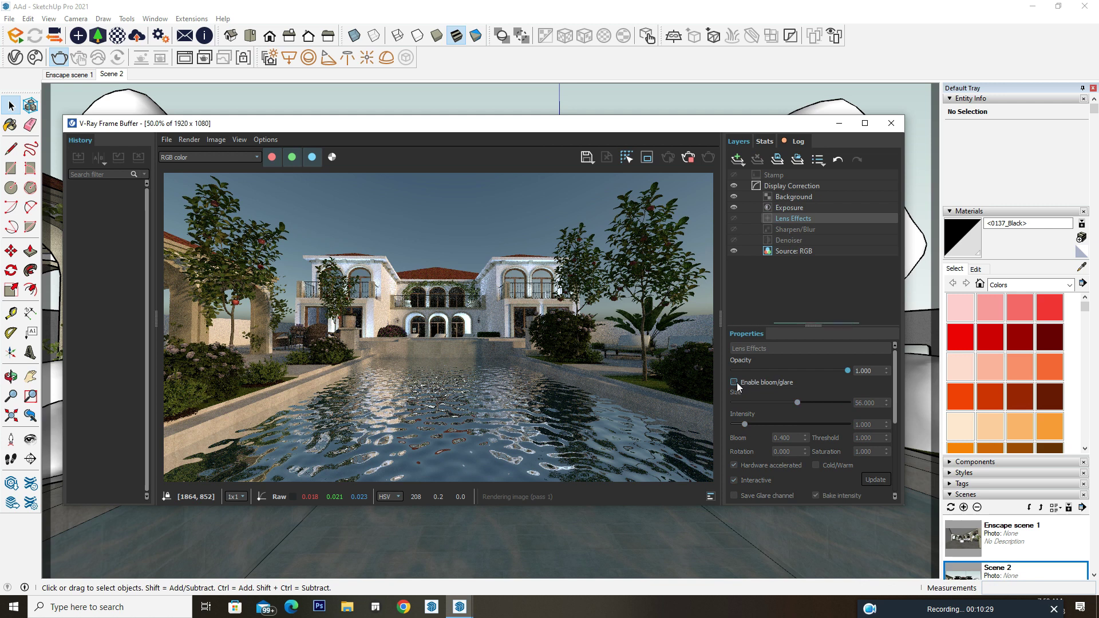
click(735, 382)
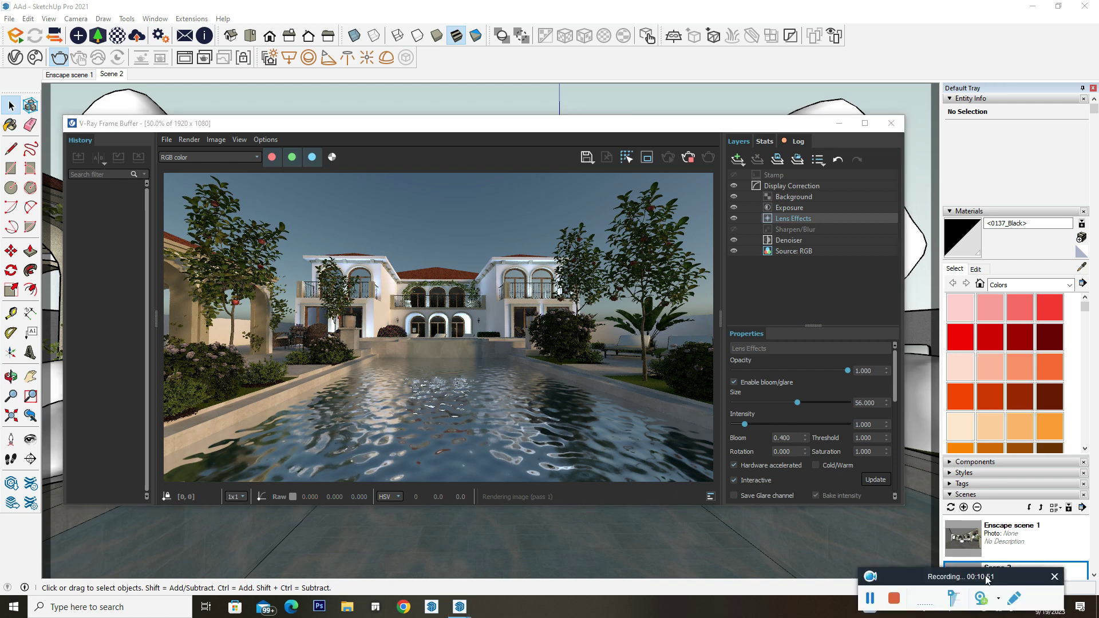
drag(986, 580, 981, 485)
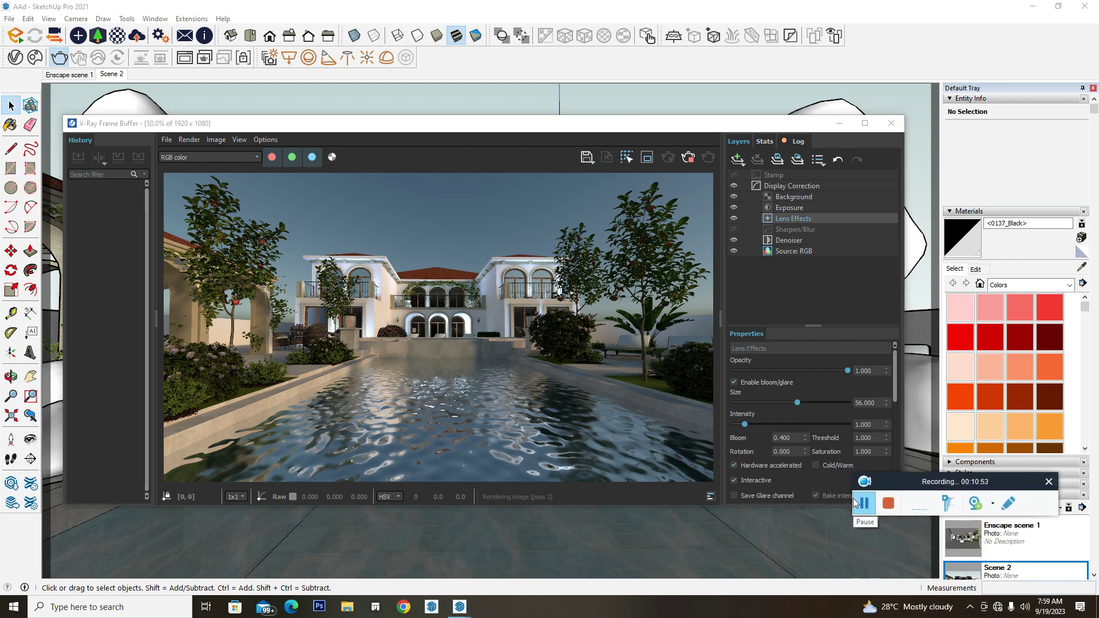
Step: Inspect the render at 100% zoom, including the left wing, then begin lowering bloom/glare opacity
double_click(503, 294)
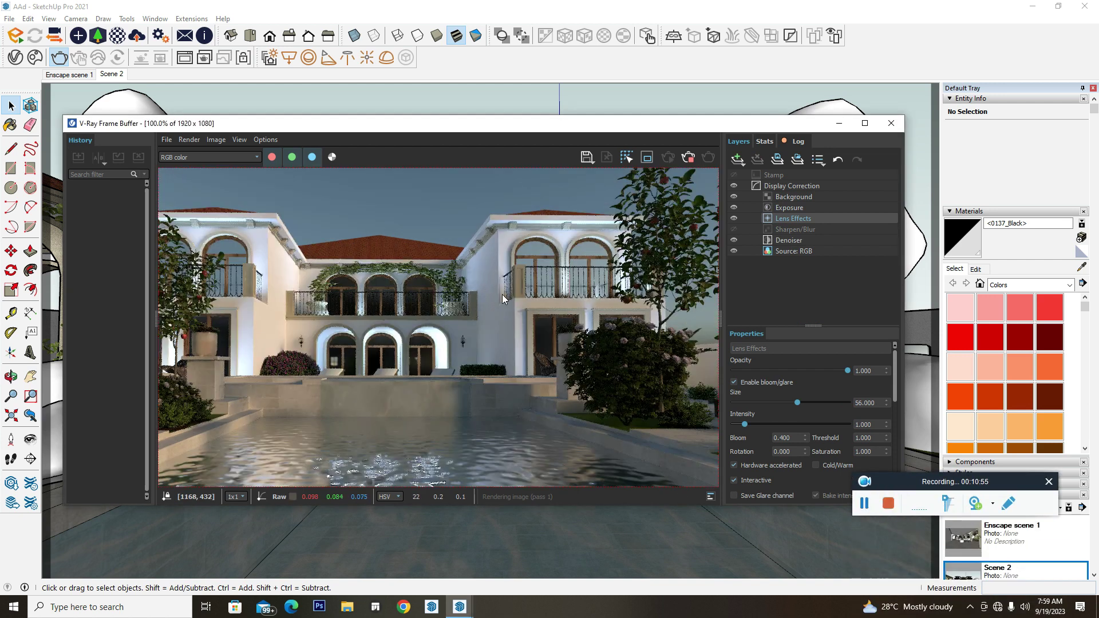
scroll(504, 294, up, 1)
middle_drag(505, 284, 482, 321)
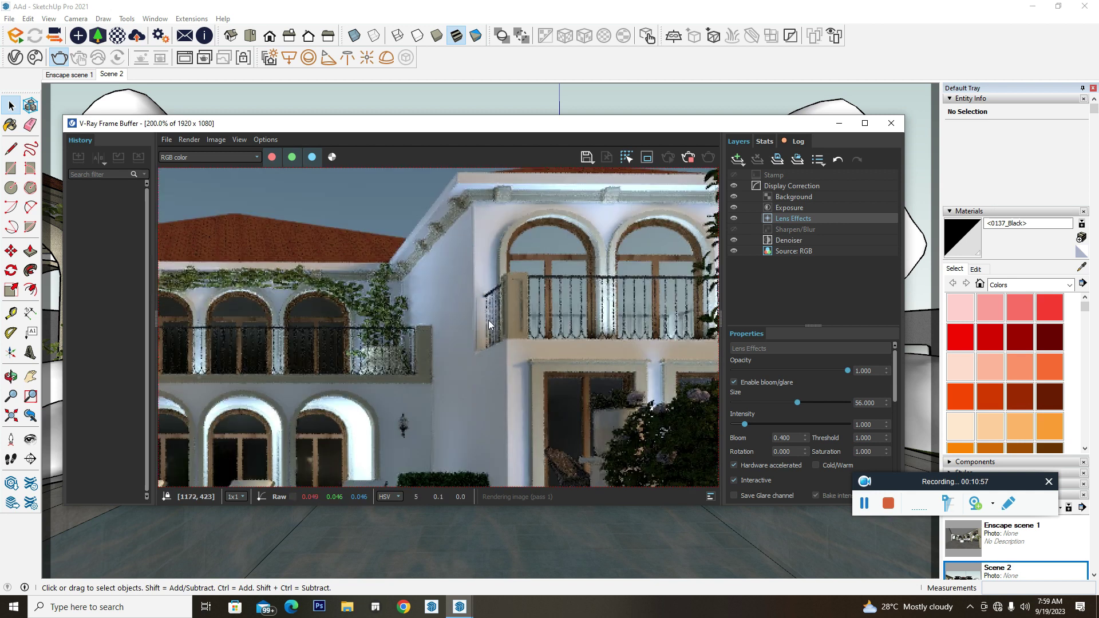
scroll(445, 232, down, 1)
scroll(442, 246, down, 1)
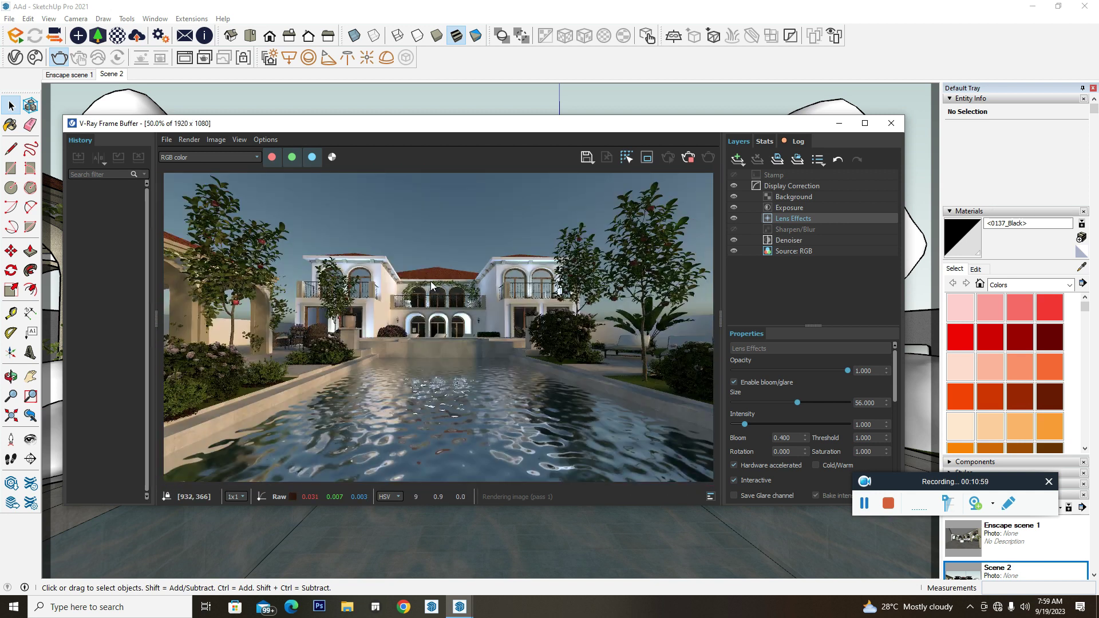
double_click(359, 295)
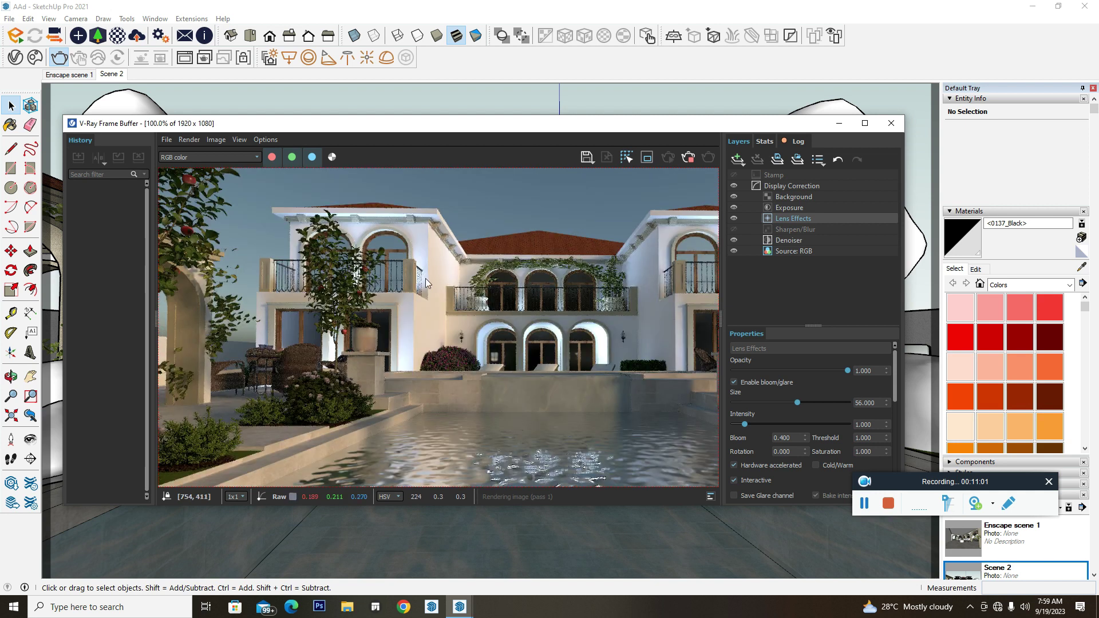
scroll(426, 280, down, 1)
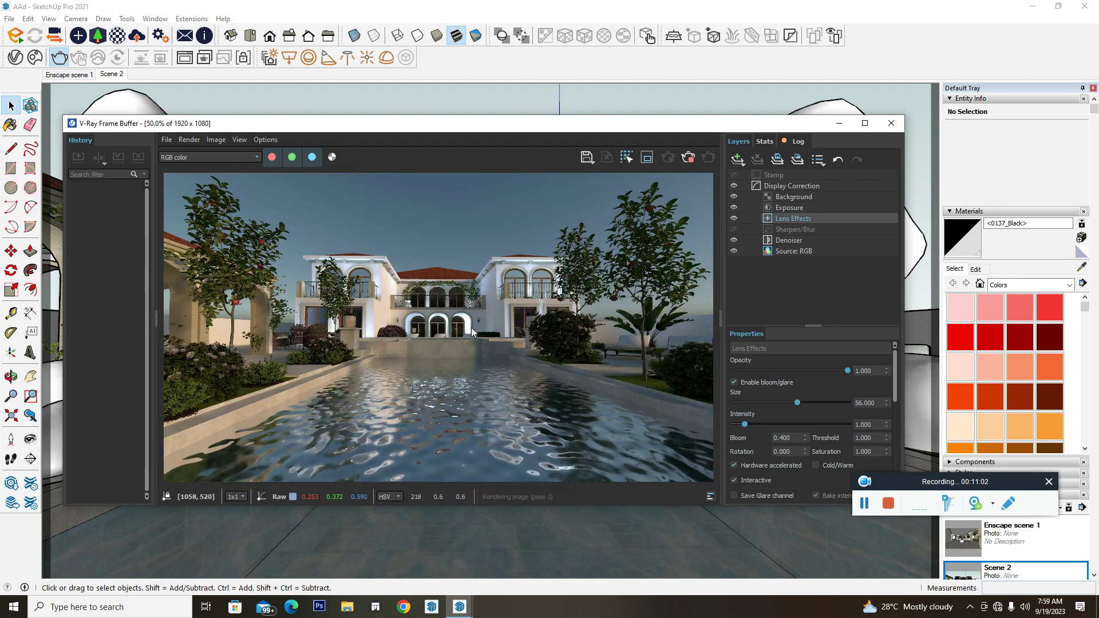
click(792, 370)
Step: Set bloom/glare opacity to 0.330 and size to 19.5, and apply with Update
drag(776, 371, 859, 372)
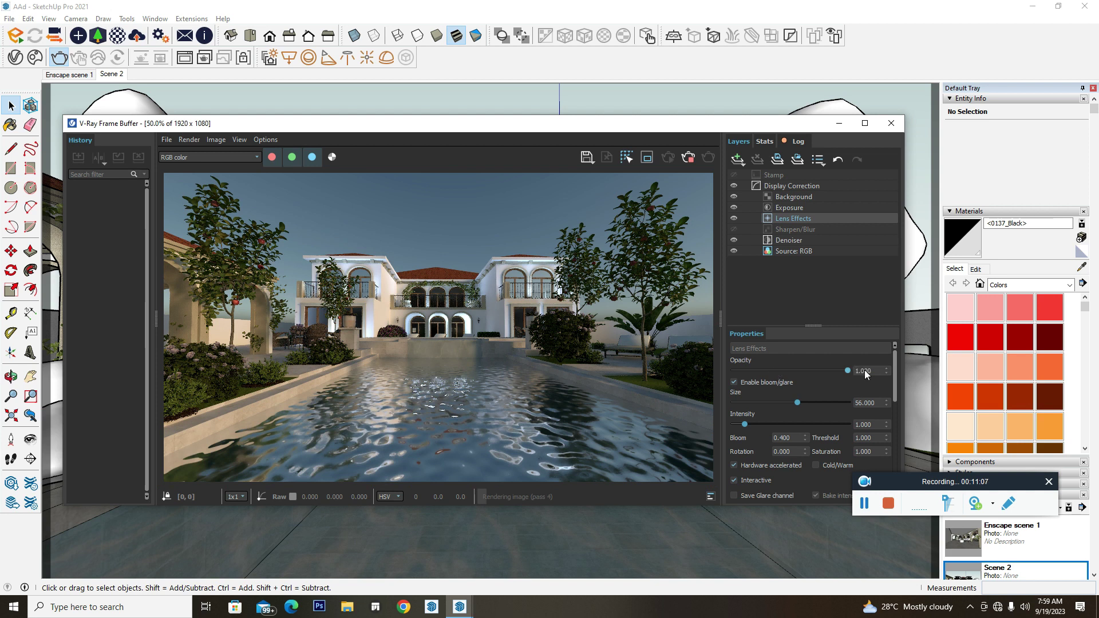
click(771, 376)
drag(796, 404, 755, 402)
scroll(503, 311, up, 3)
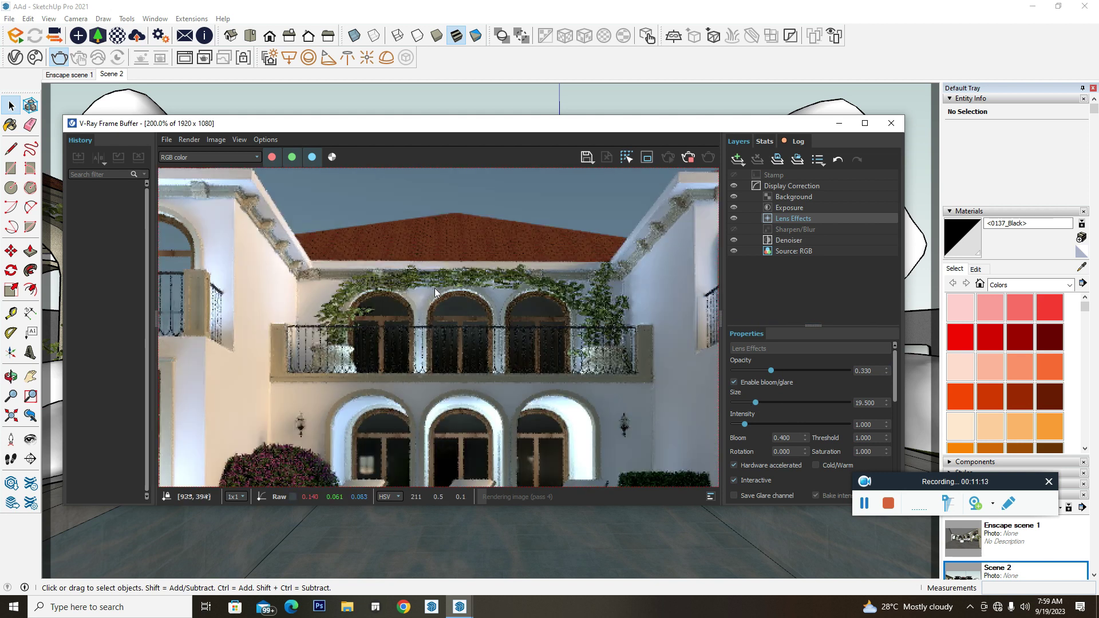
scroll(440, 295, down, 3)
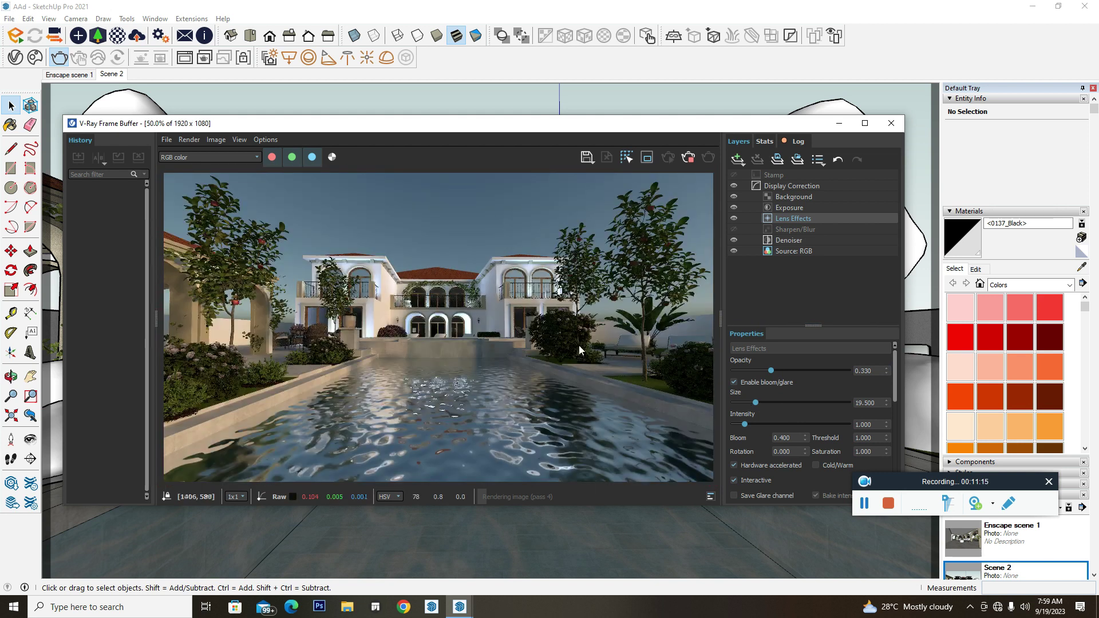
drag(967, 484, 981, 606)
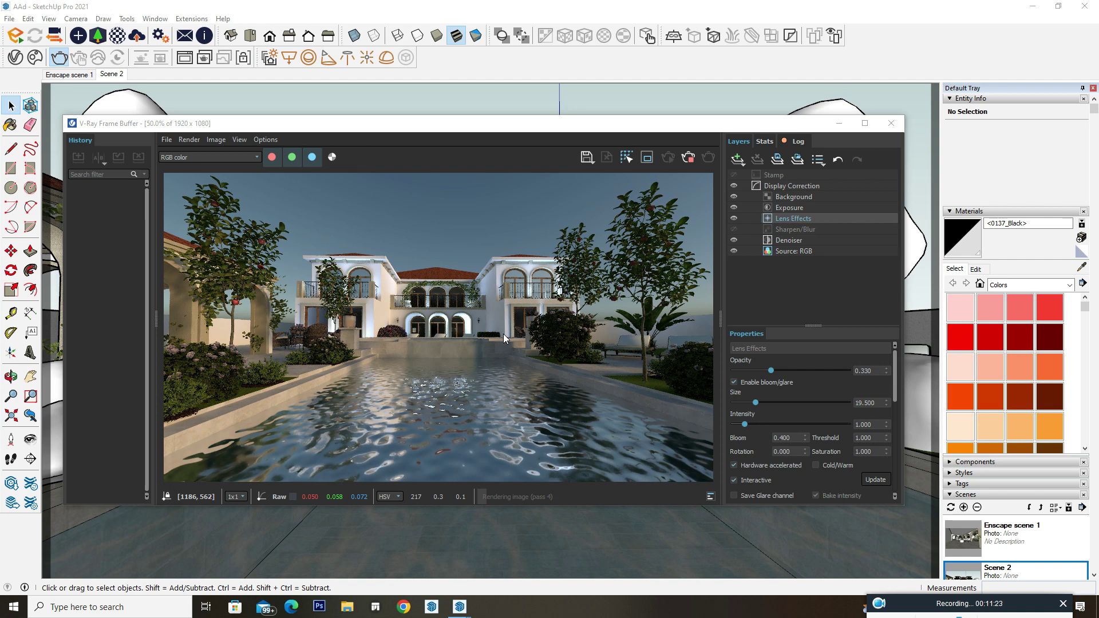
scroll(452, 345, up, 2)
scroll(452, 344, down, 2)
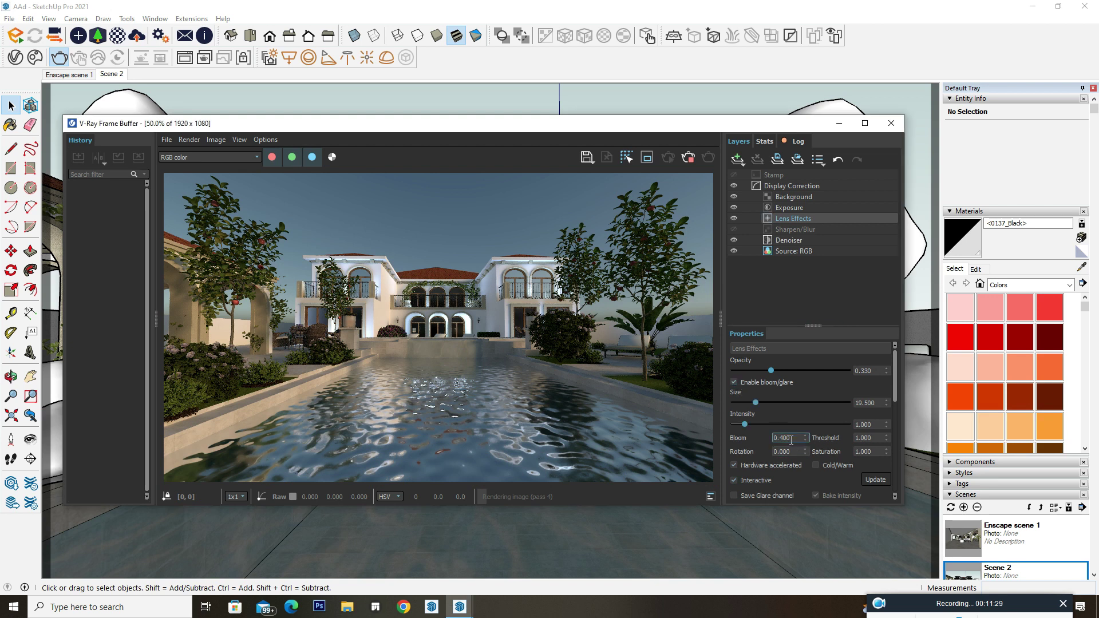
click(884, 479)
Step: Switch bloom/glare off and inspect the facade in the enlarged render
click(735, 382)
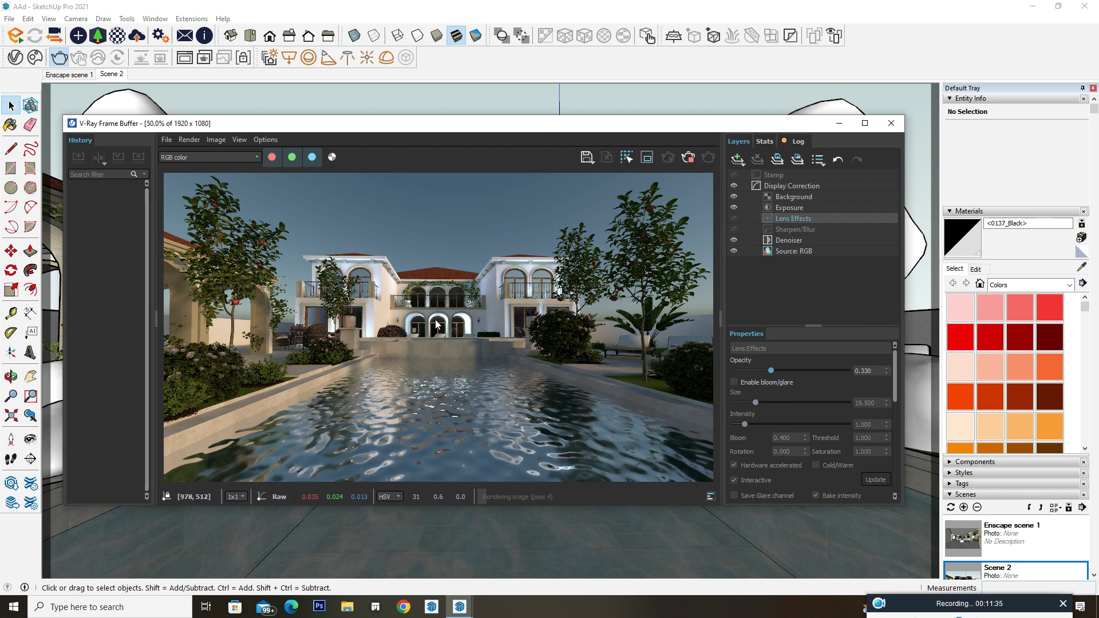
scroll(401, 319, up, 2)
scroll(348, 236, up, 1)
middle_drag(352, 208, 385, 298)
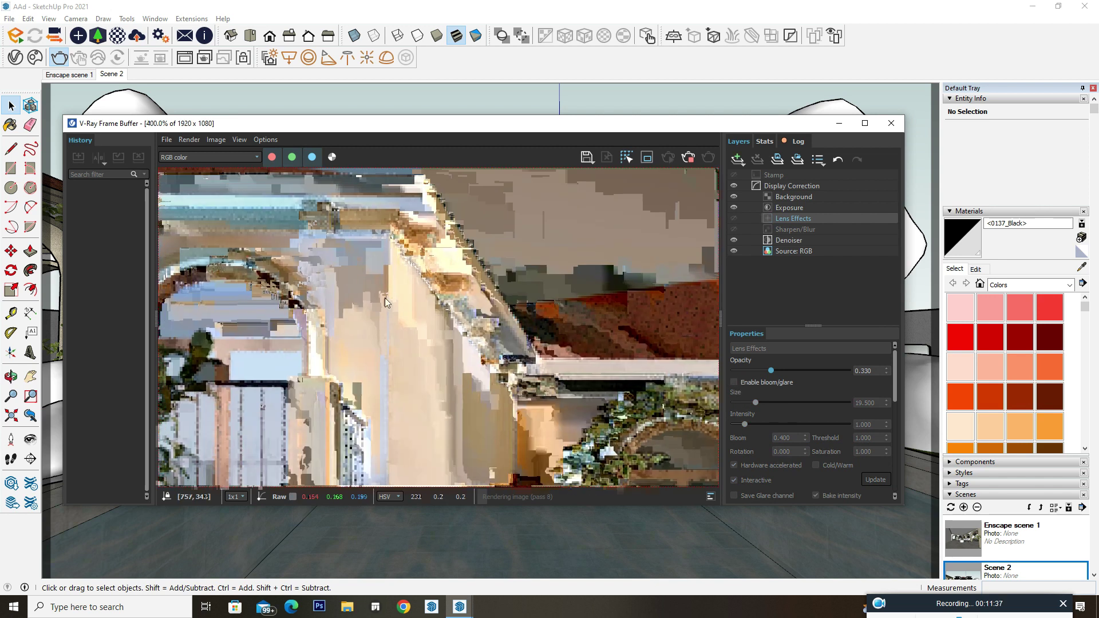
scroll(414, 304, down, 3)
scroll(458, 306, up, 1)
scroll(476, 308, up, 1)
scroll(475, 308, up, 1)
scroll(476, 308, down, 3)
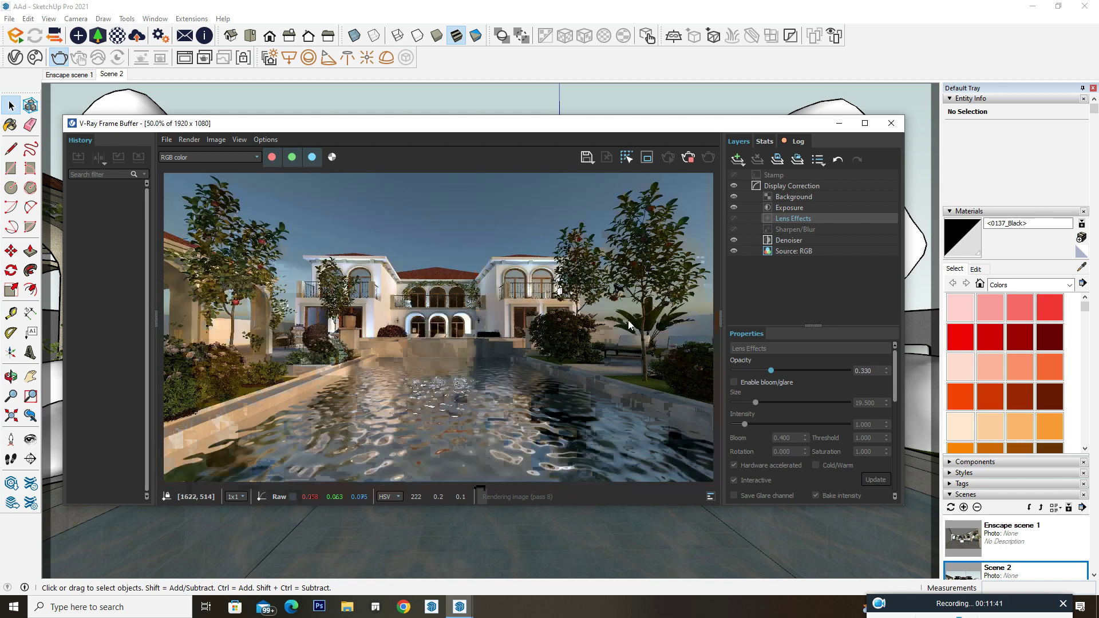
Step: Check the render Stats and Log, then return to Layers and select the Denoiser layer
click(763, 141)
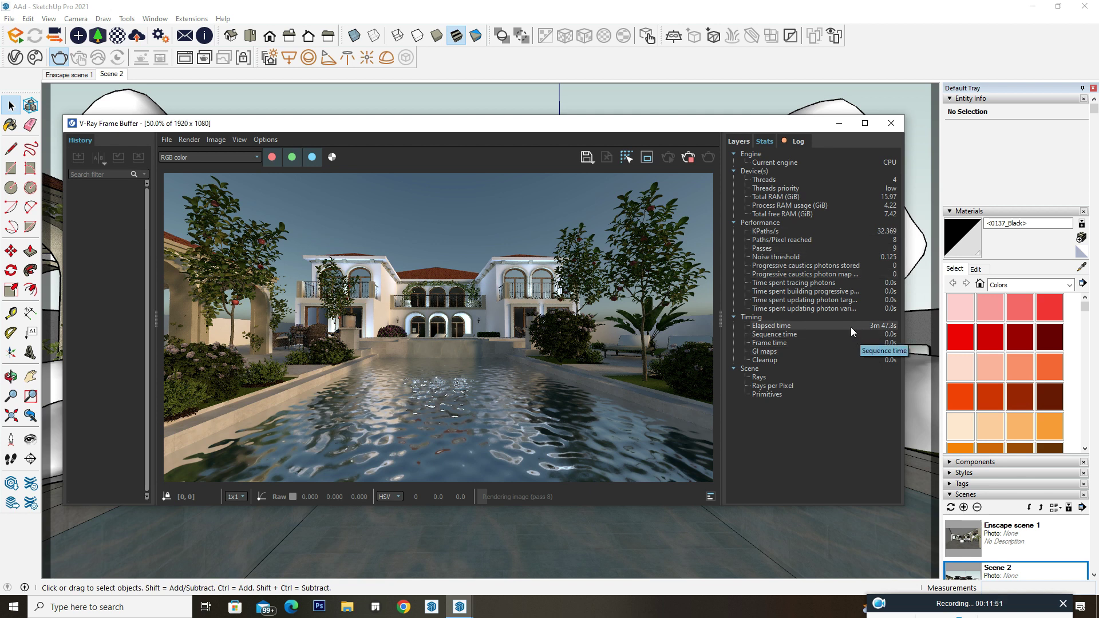
click(794, 143)
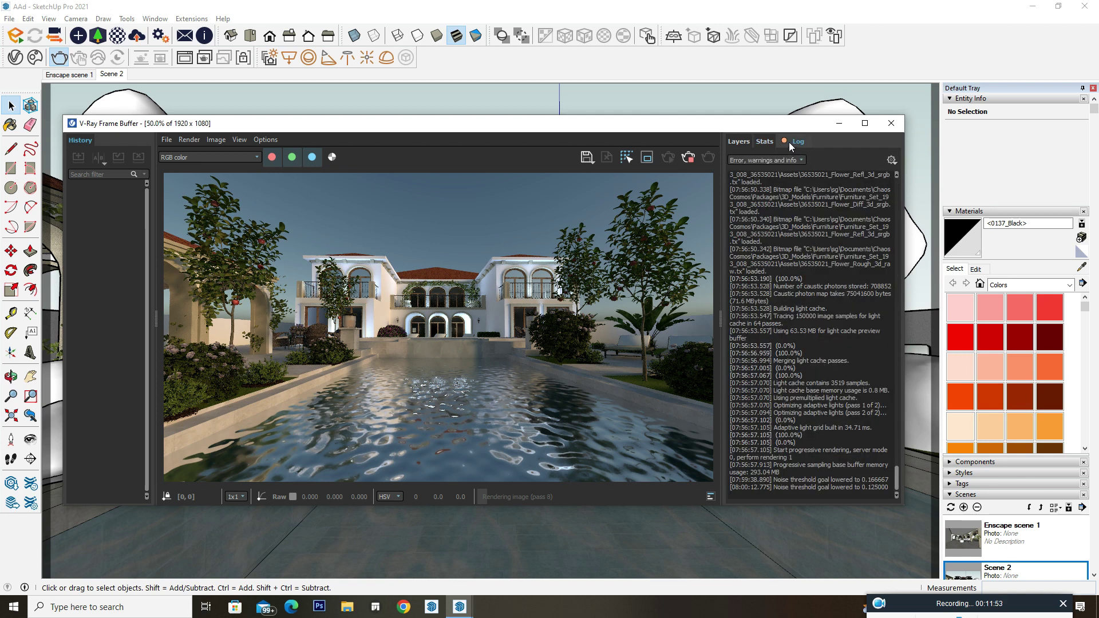
click(768, 145)
click(737, 143)
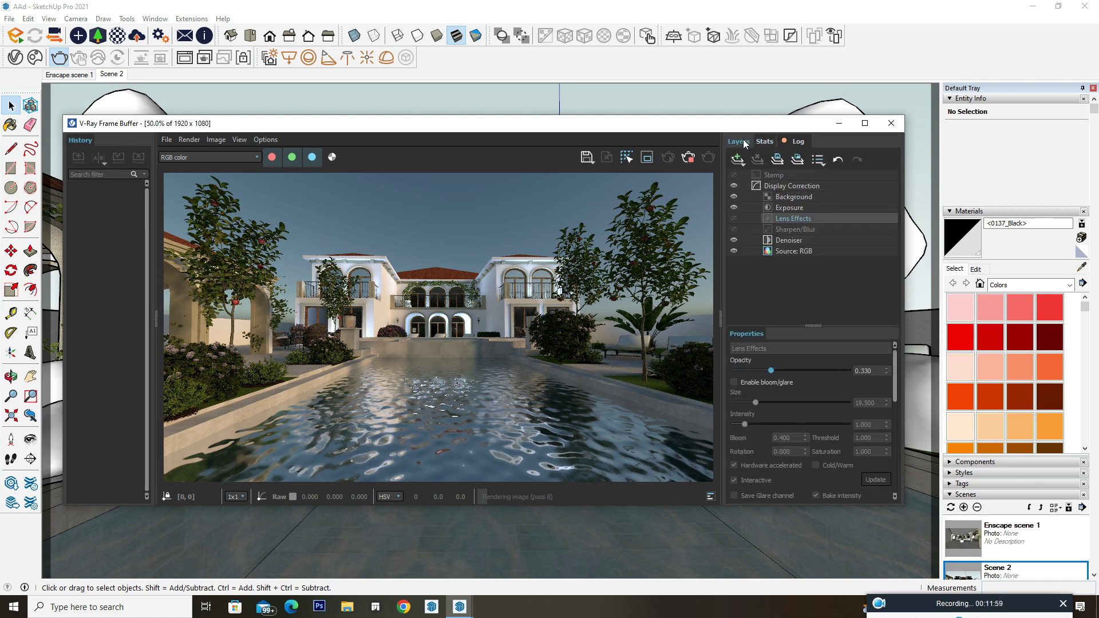
click(799, 237)
Step: Turn Calculate denoiser off to inspect raw noise across the villa, then back on
click(751, 389)
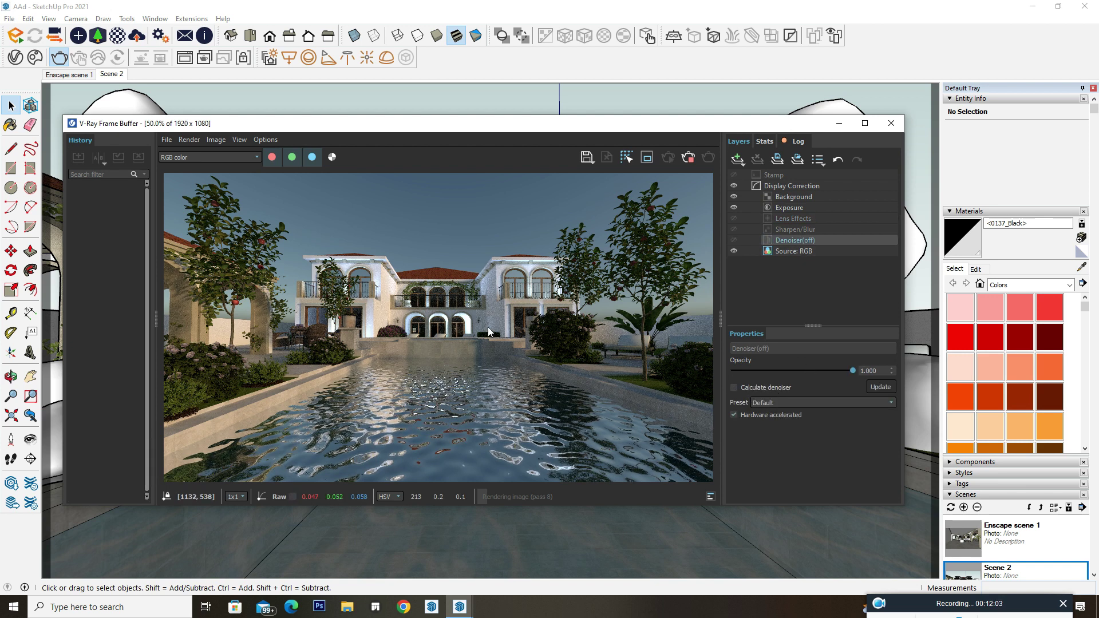
scroll(488, 328, up, 2)
middle_drag(462, 297, 520, 452)
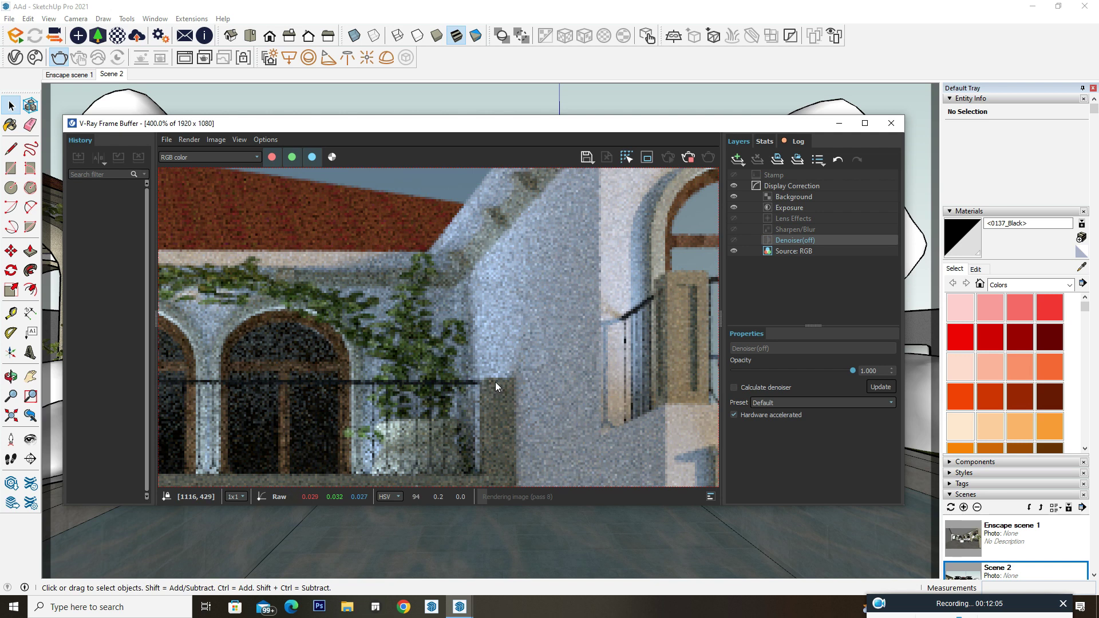
scroll(497, 384, down, 1)
scroll(403, 321, up, 1)
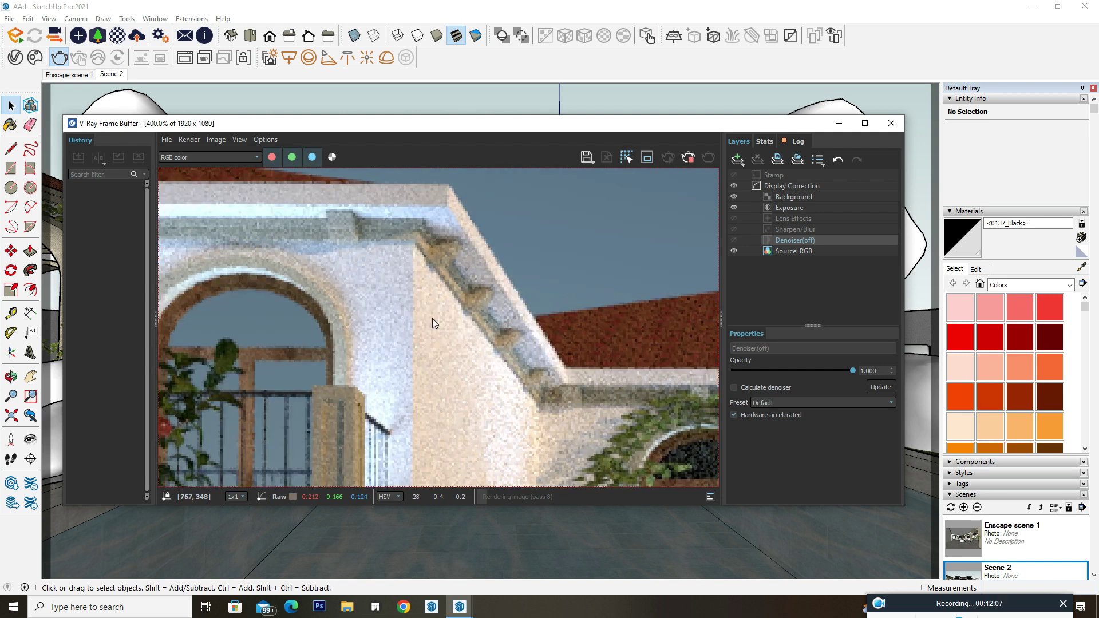
scroll(432, 318, down, 2)
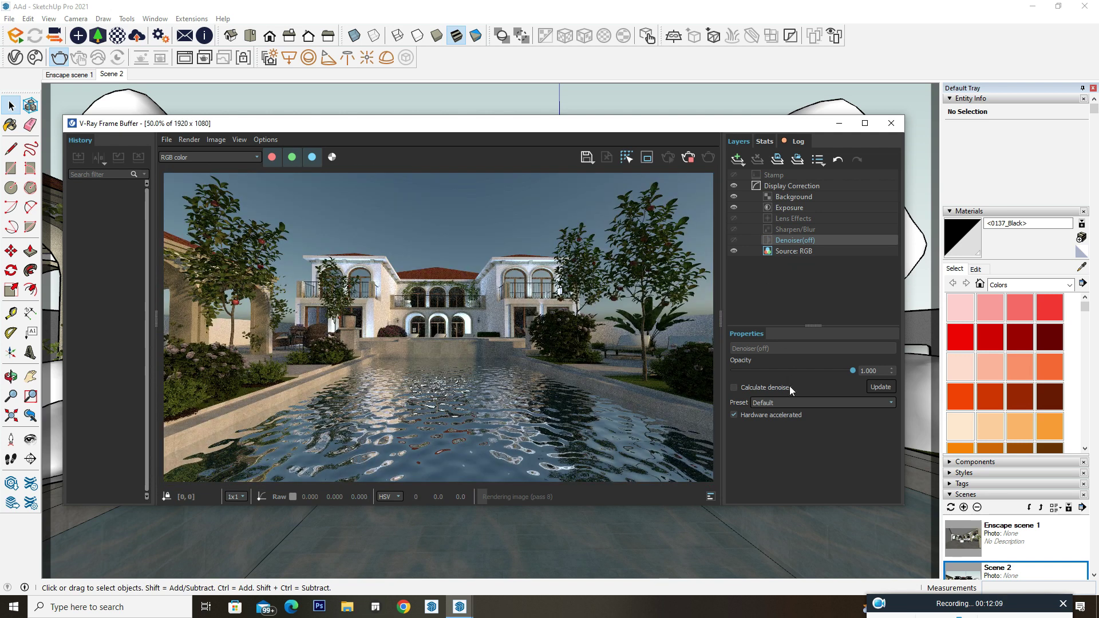
click(772, 387)
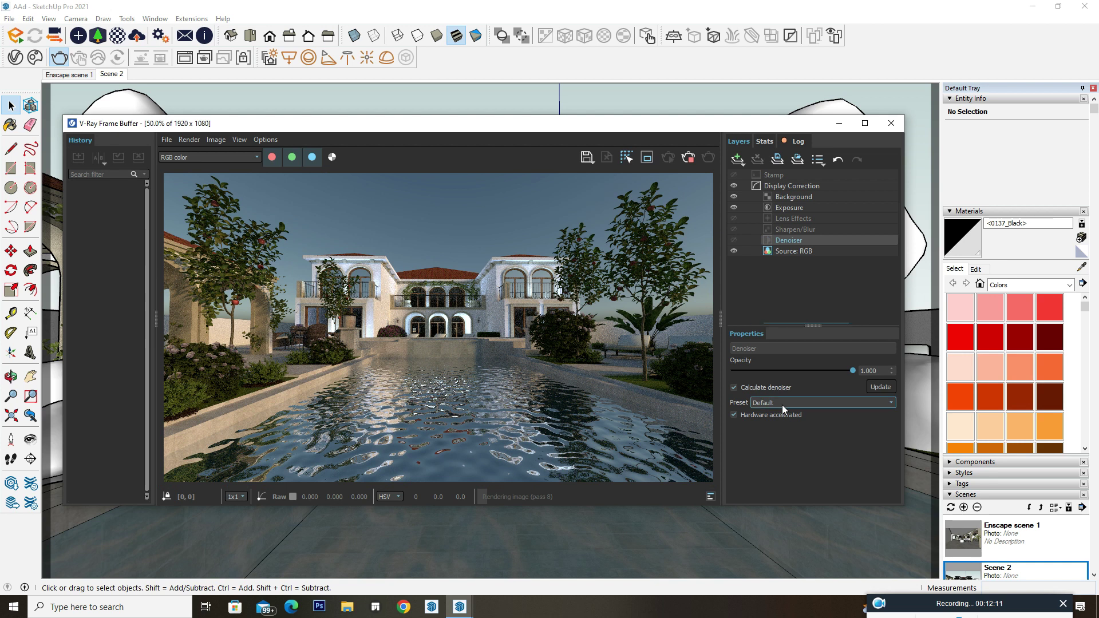
Step: Blend the denoiser at 0.488 opacity and check the render statistics
drag(853, 370, 792, 369)
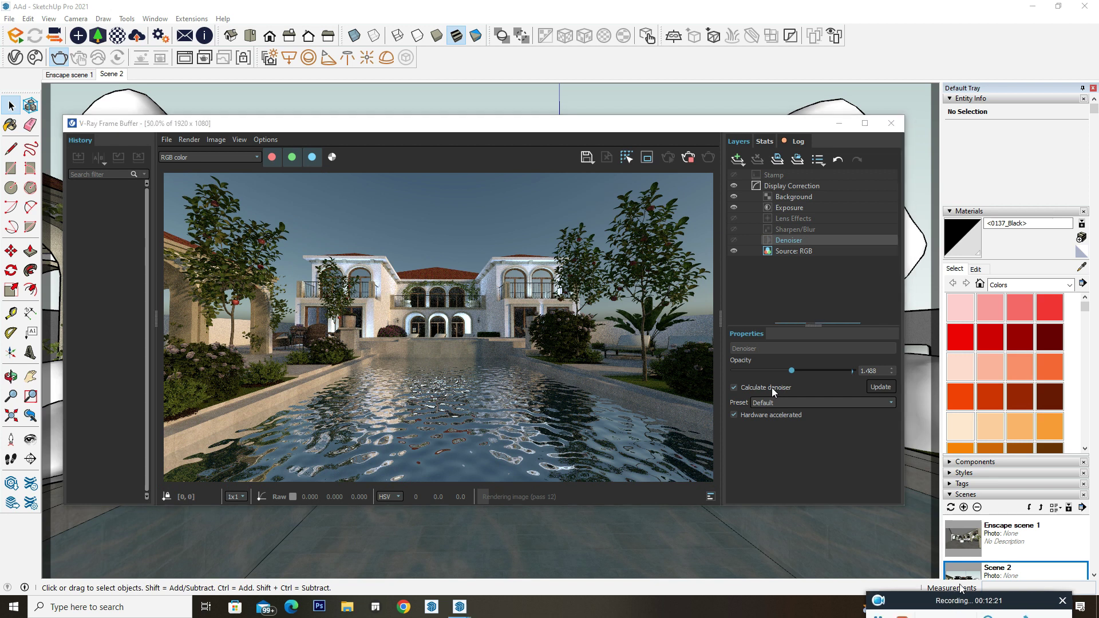
mouse_move(962, 604)
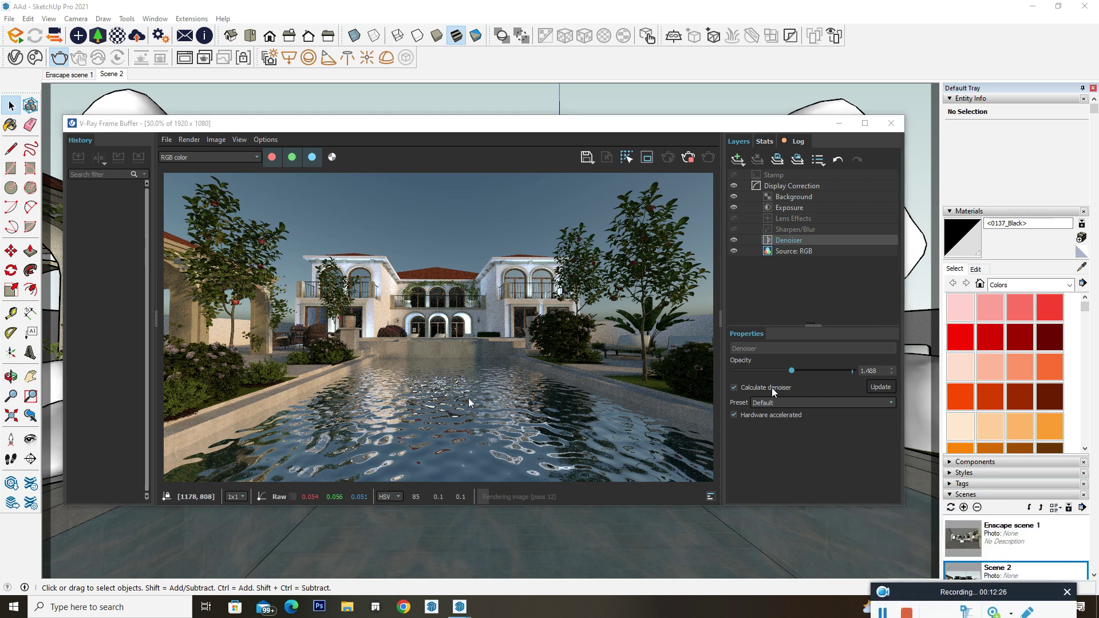
scroll(377, 359, up, 1)
scroll(362, 233, up, 1)
scroll(375, 248, up, 1)
scroll(380, 387, up, 1)
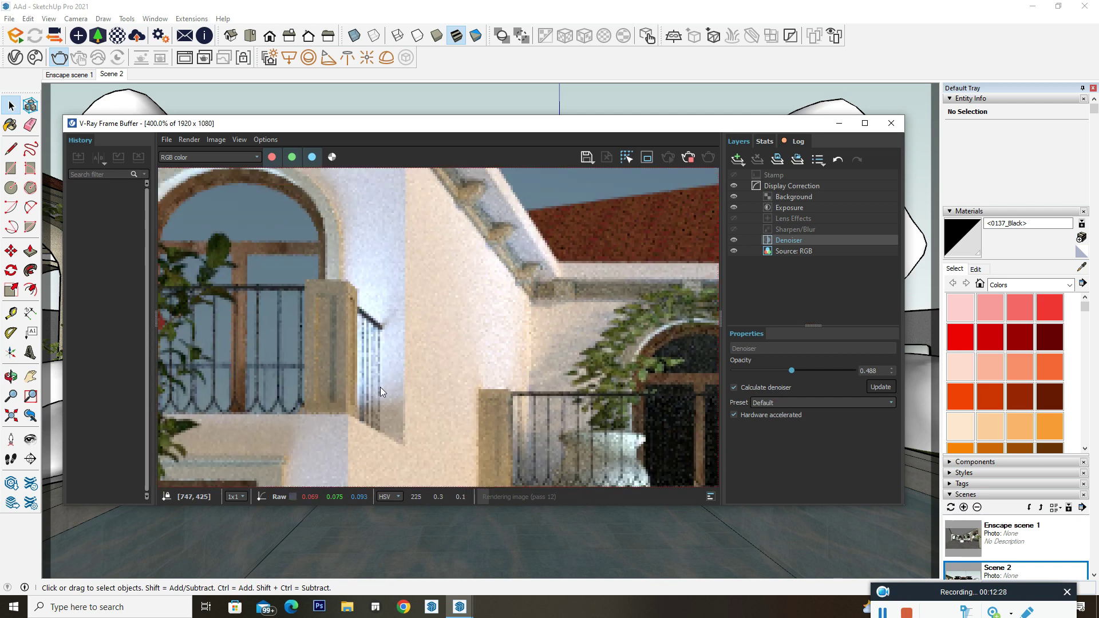
scroll(446, 271, down, 1)
scroll(391, 304, up, 1)
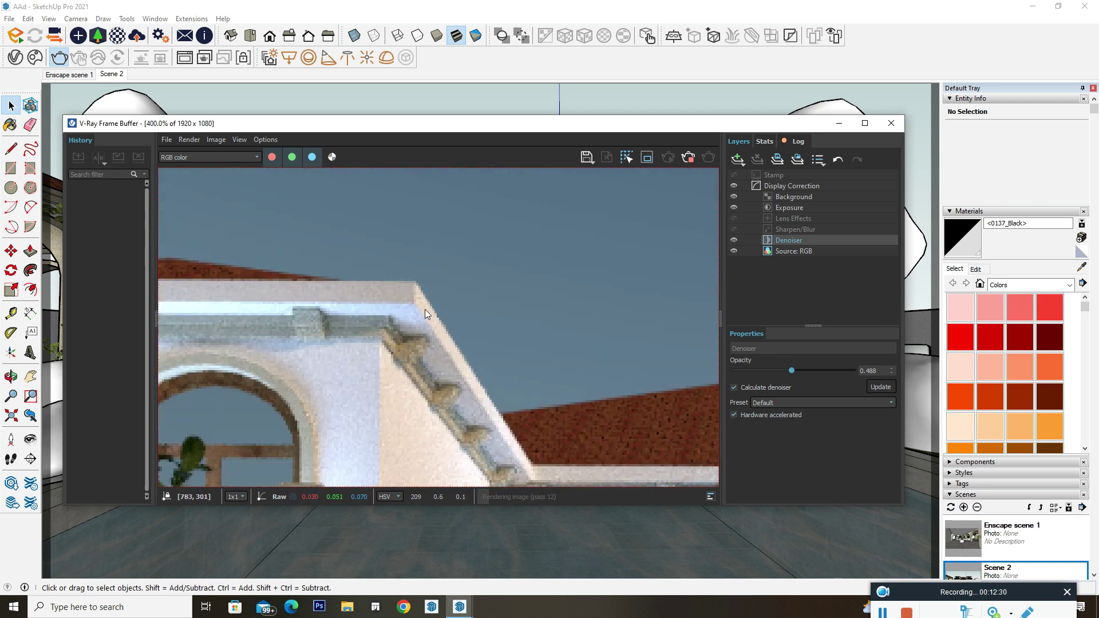
scroll(527, 393, down, 3)
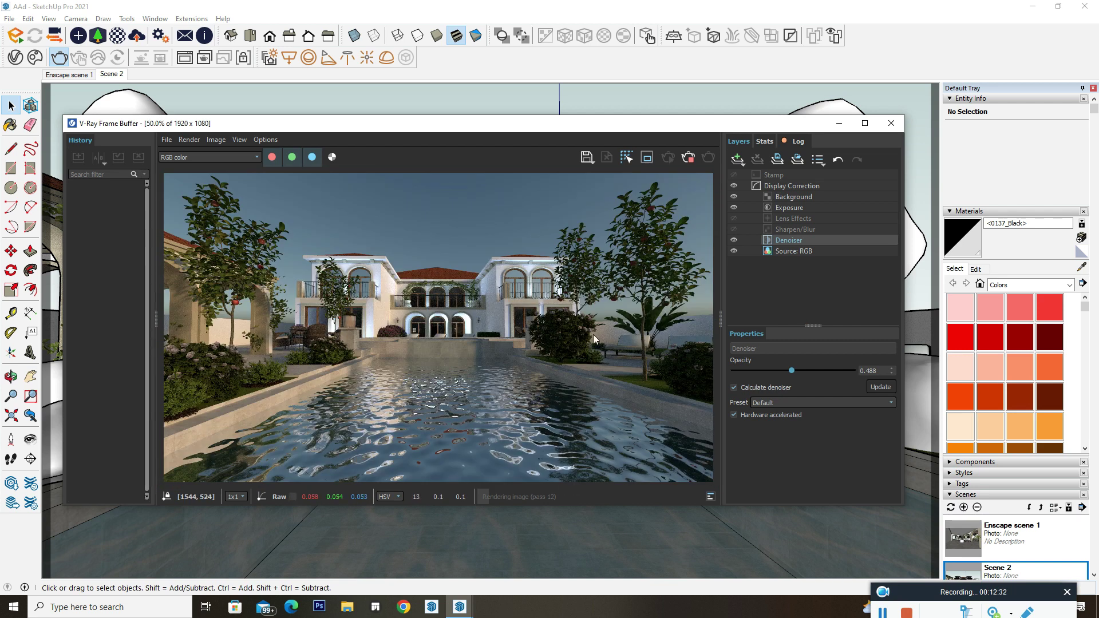
click(764, 141)
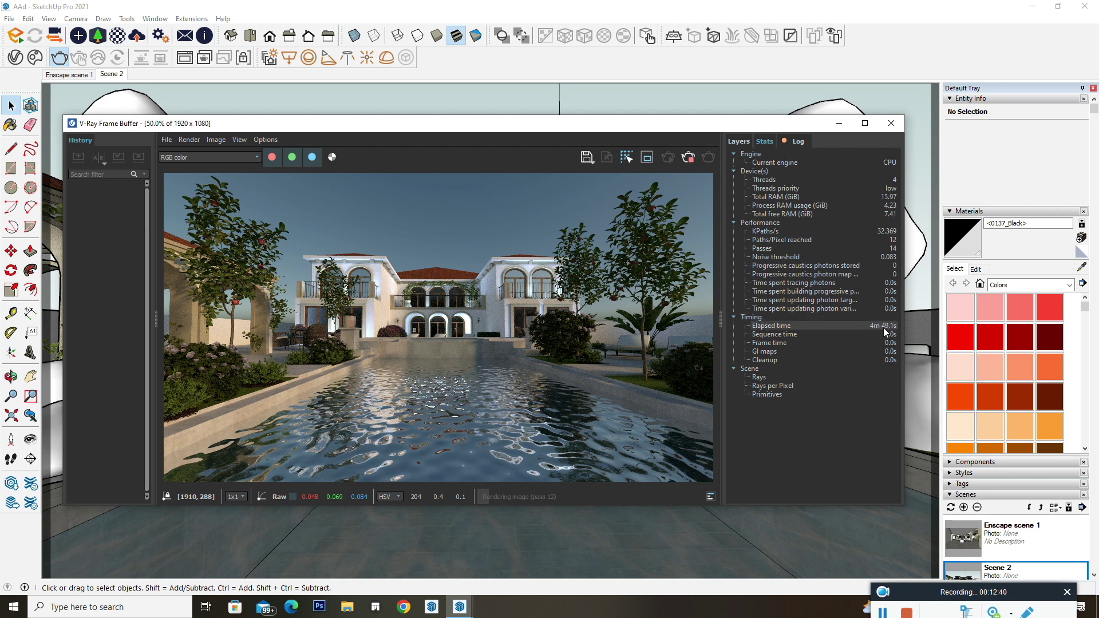
scroll(486, 280, up, 3)
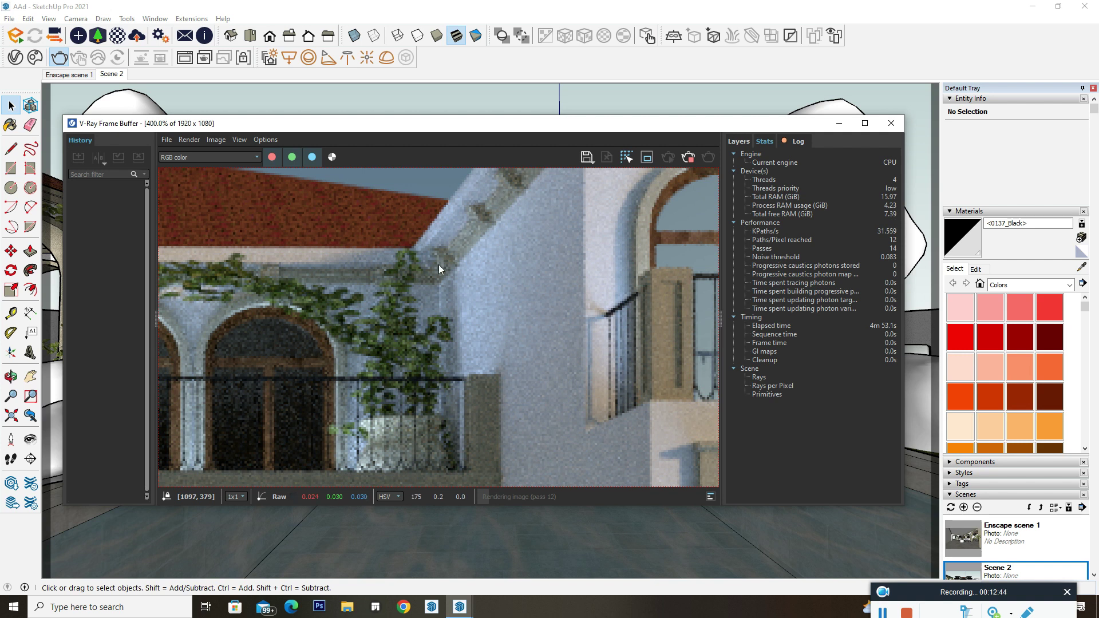
click(646, 160)
scroll(588, 336, down, 2)
scroll(588, 335, down, 1)
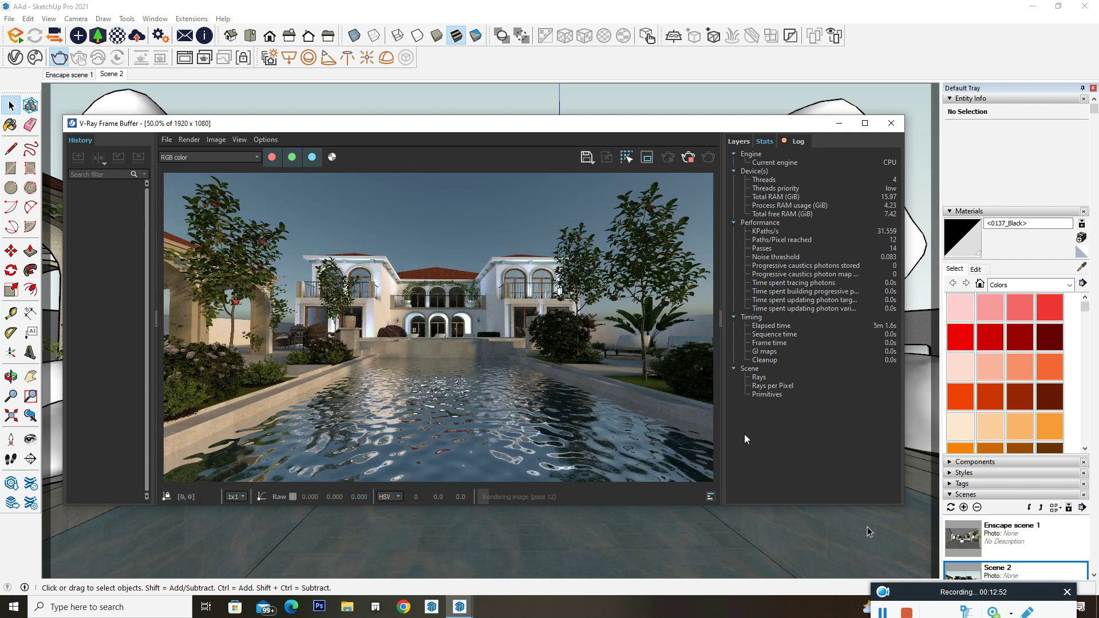
drag(945, 593, 937, 494)
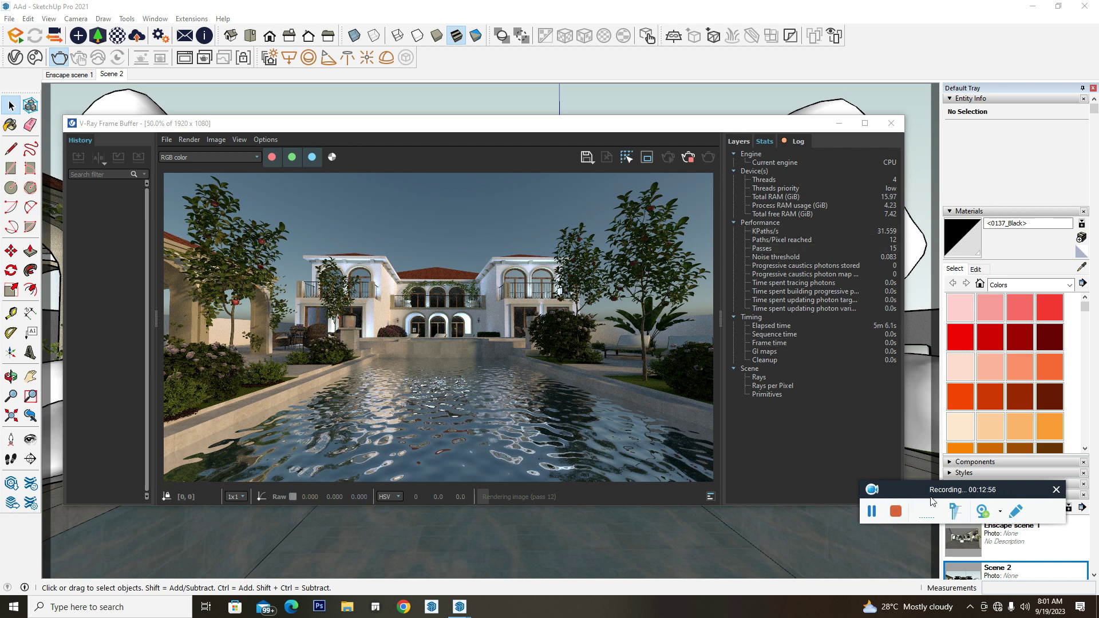
drag(934, 496, 939, 572)
click(903, 570)
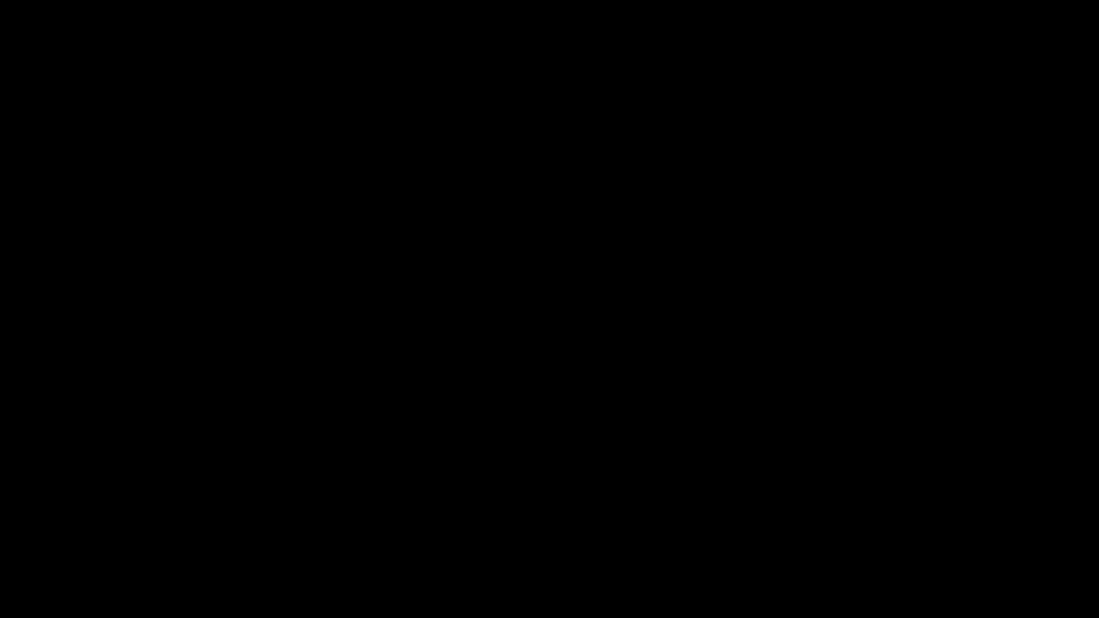